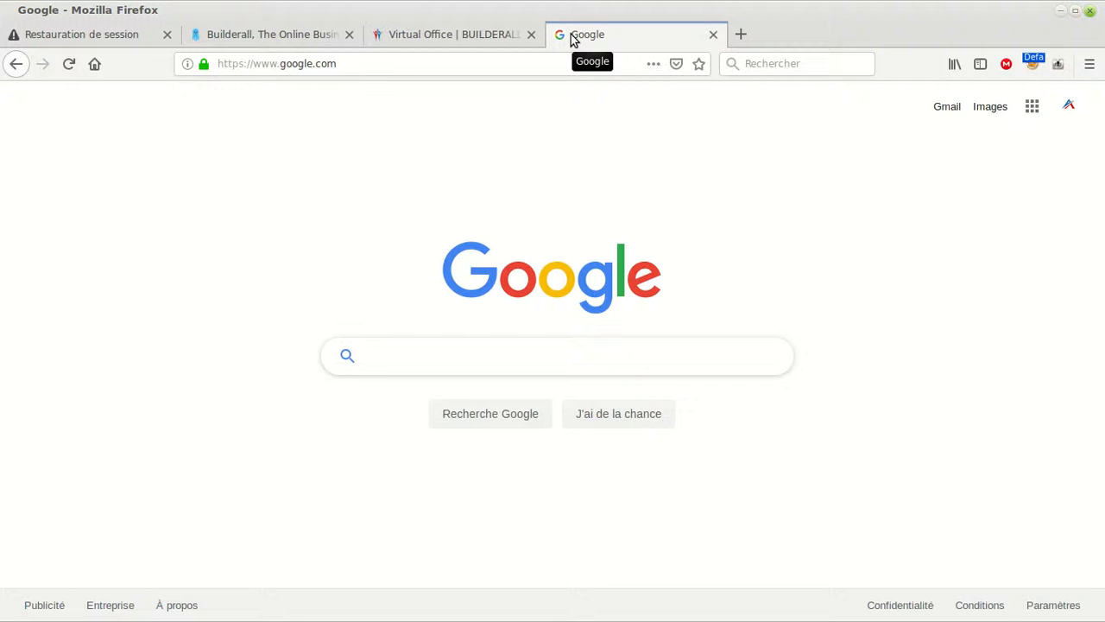
Step: Switch to the Builderall Virtual Office page and look over the Design Studio mockup gallery
{"action": "left_click", "coordinate": [425, 39]}
{"action": "scroll", "coordinate": [354, 347], "scroll_direction": "up", "scroll_amount": 1}
{"action": "scroll", "coordinate": [354, 347], "scroll_direction": "down", "scroll_amount": 1}
{"action": "scroll", "coordinate": [354, 347], "scroll_direction": "up", "scroll_amount": 3}
{"action": "scroll", "coordinate": [354, 347], "scroll_direction": "down", "scroll_amount": 10}
{"action": "left_click_drag", "start_coordinate": [1040, 454], "coordinate": [1036, 309]}
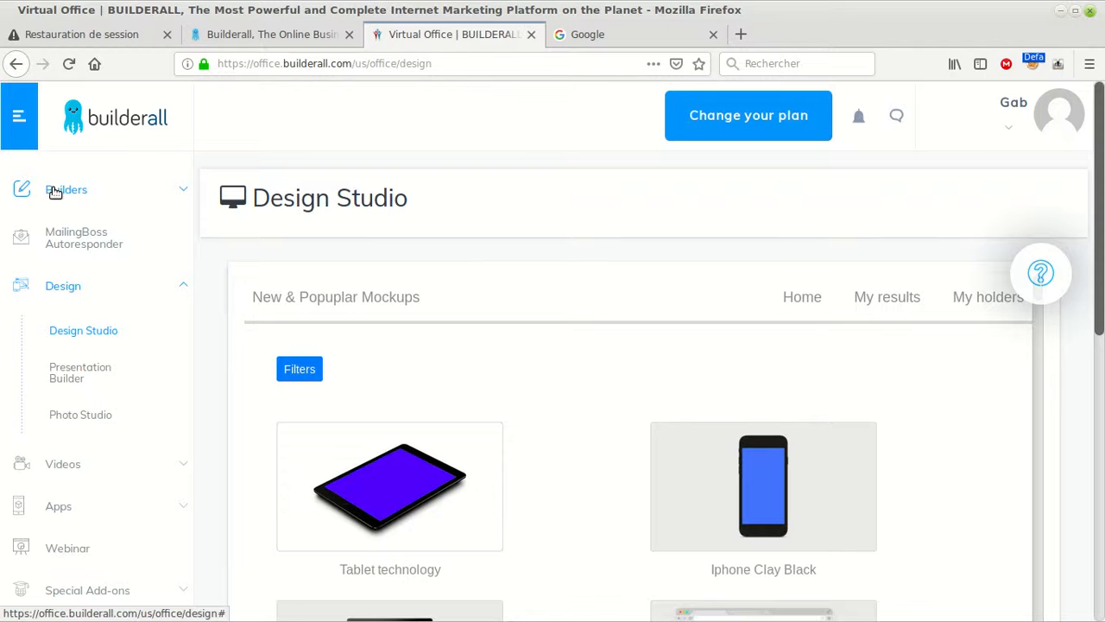
Step: Reopen Design Studio from the Virtual Office home page, declining the desktop notifications offer
{"action": "left_click", "coordinate": [91, 129]}
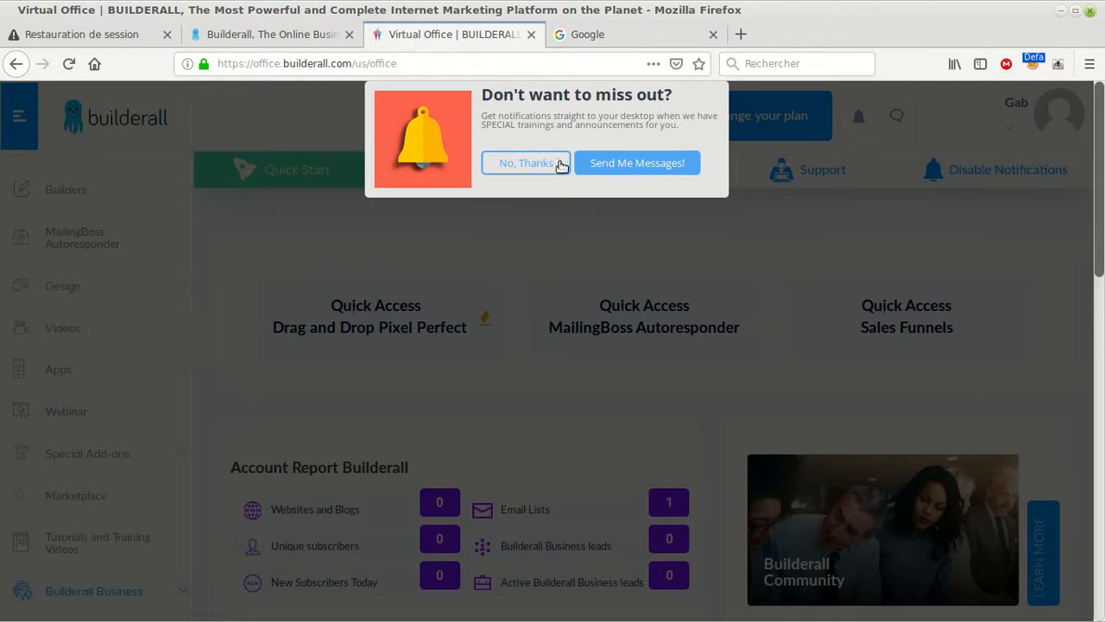
{"action": "left_click", "coordinate": [525, 163]}
{"action": "left_click", "coordinate": [66, 286]}
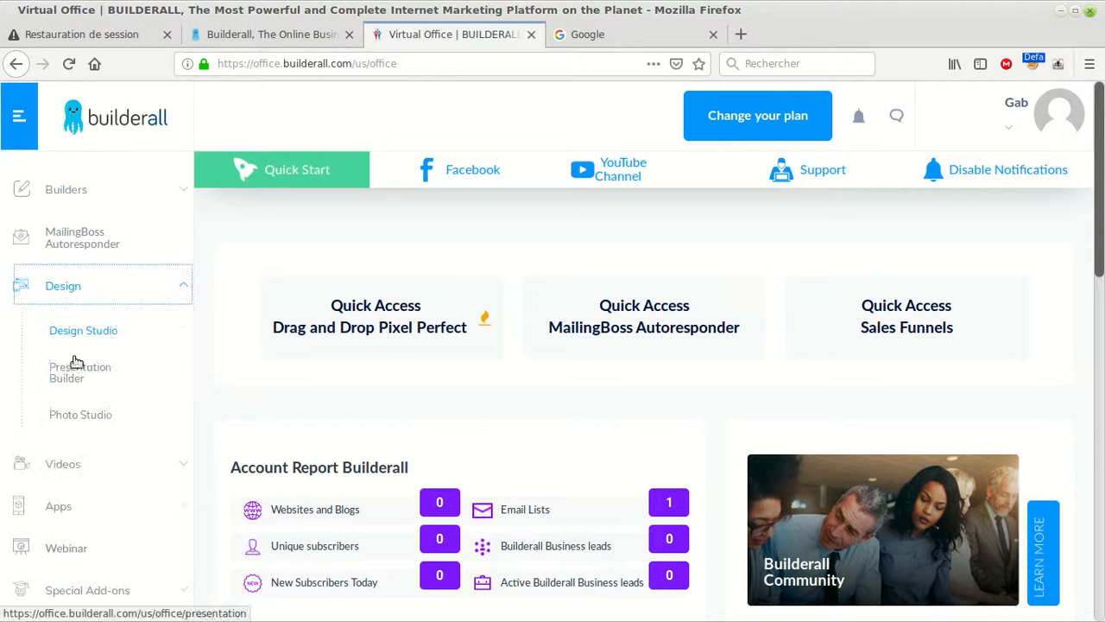
{"action": "left_click", "coordinate": [67, 336]}
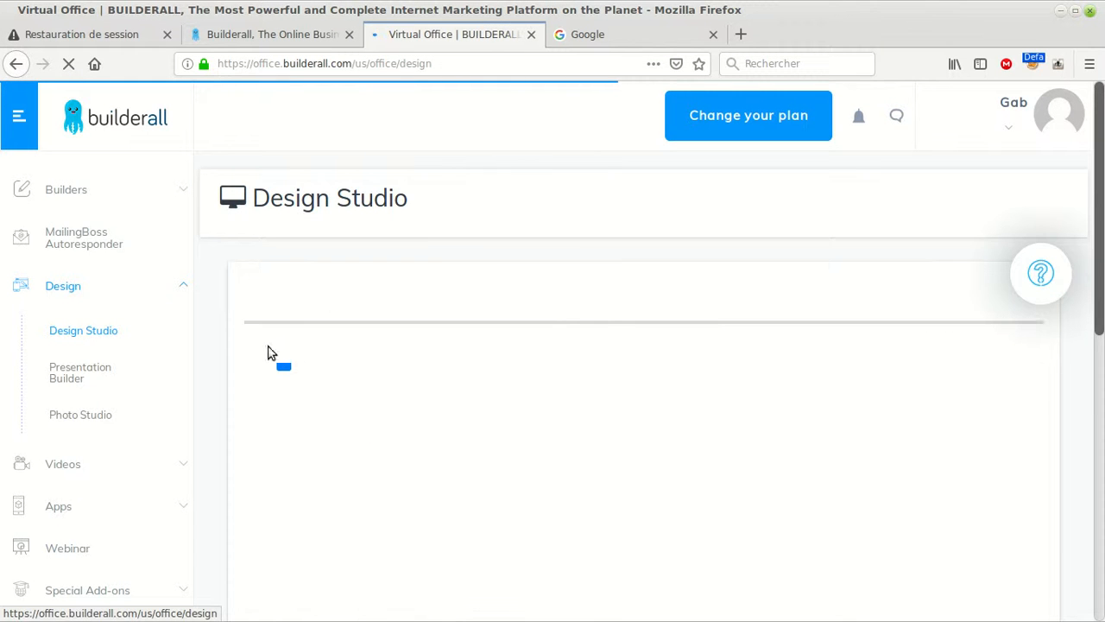
Step: Browse the mockup gallery from the first device mockups through the box, book cover, card, sign and flying layout designs
{"action": "scroll", "coordinate": [671, 340], "scroll_direction": "down", "scroll_amount": 5}
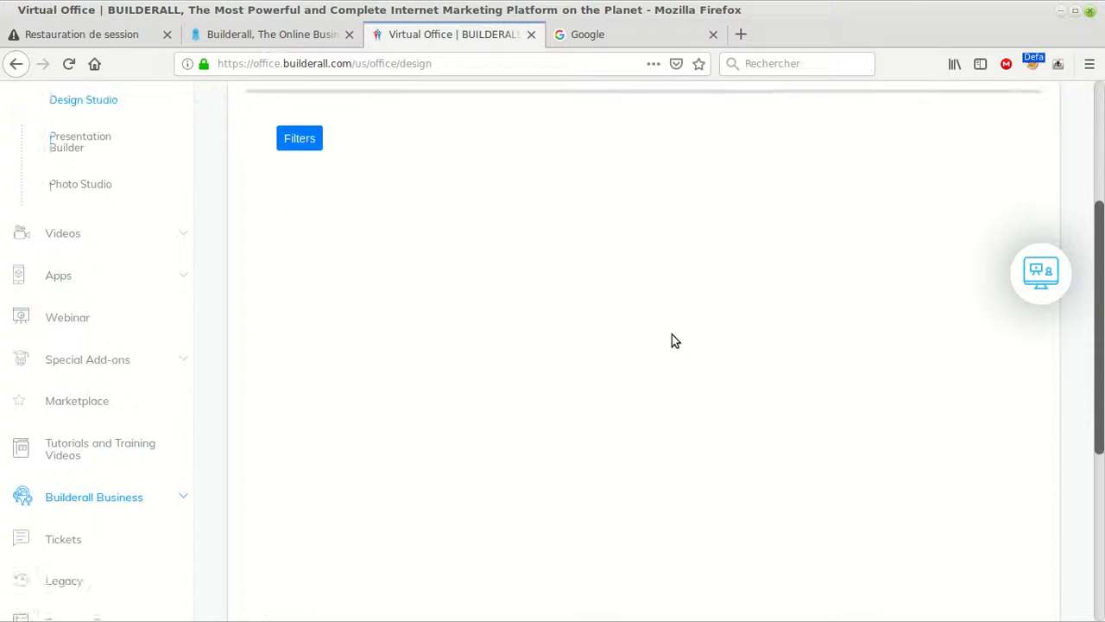
{"action": "scroll", "coordinate": [665, 338], "scroll_direction": "up", "scroll_amount": 5}
{"action": "scroll", "coordinate": [659, 291], "scroll_direction": "down", "scroll_amount": 10}
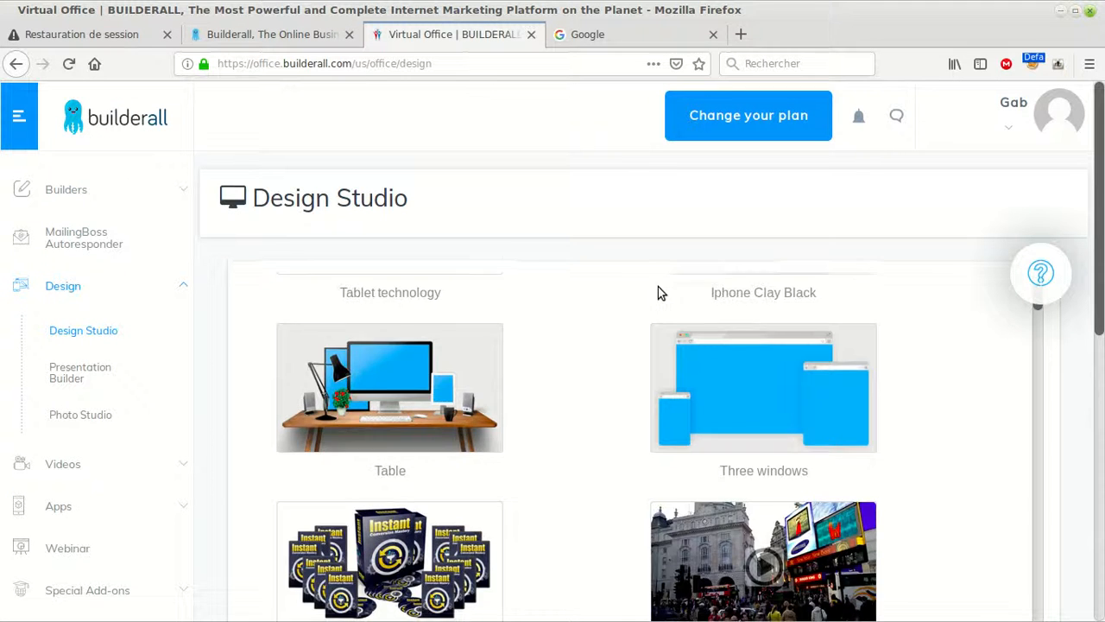
{"action": "scroll", "coordinate": [434, 444], "scroll_direction": "down", "scroll_amount": 10}
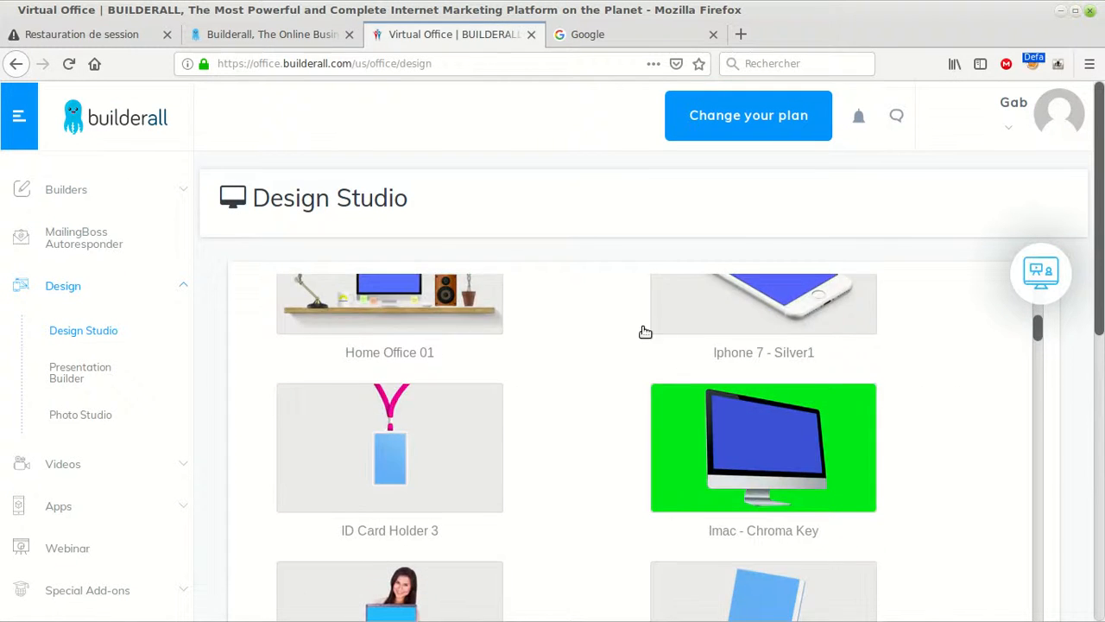
{"action": "scroll", "coordinate": [436, 445], "scroll_direction": "down", "scroll_amount": 10}
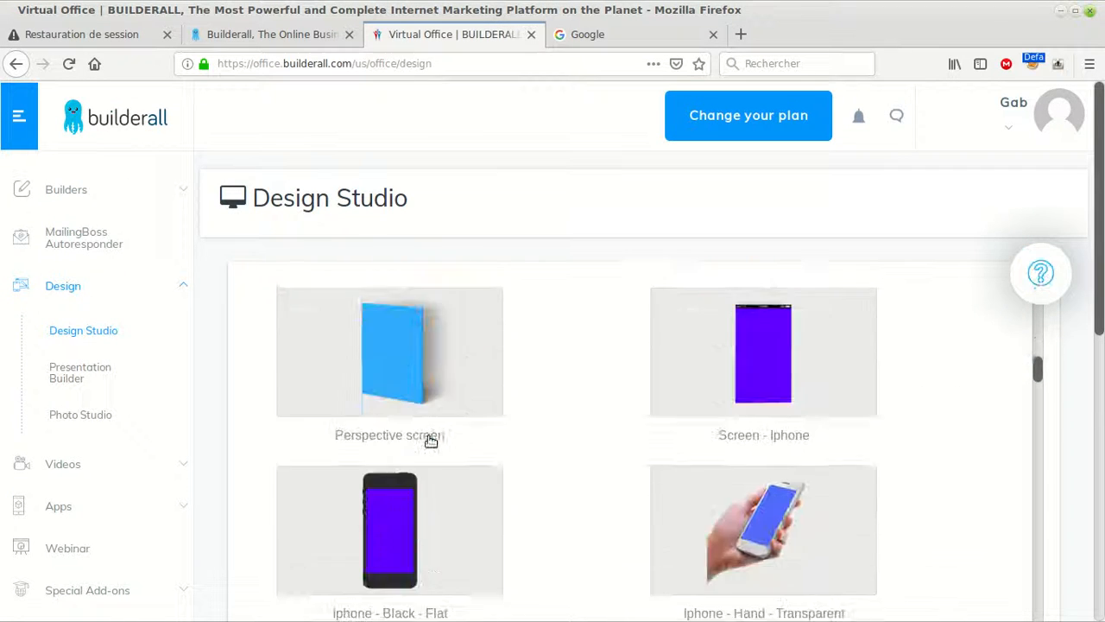
{"action": "scroll", "coordinate": [445, 460], "scroll_direction": "up", "scroll_amount": 5}
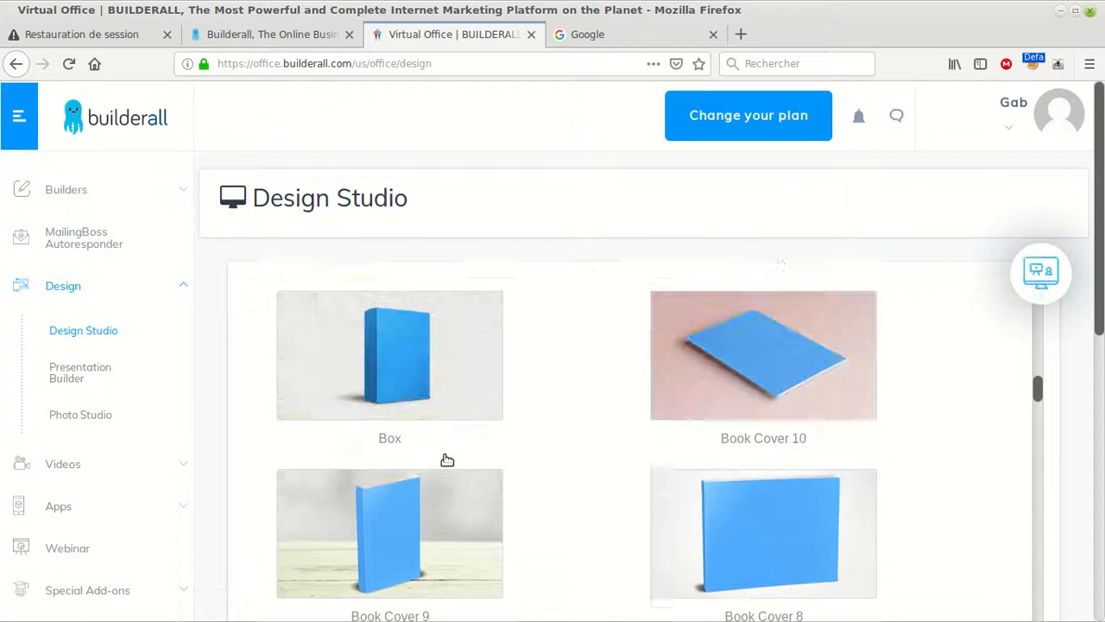
{"action": "scroll", "coordinate": [338, 430], "scroll_direction": "up", "scroll_amount": 2}
{"action": "scroll", "coordinate": [344, 425], "scroll_direction": "down", "scroll_amount": 4}
{"action": "scroll", "coordinate": [349, 422], "scroll_direction": "down", "scroll_amount": 2}
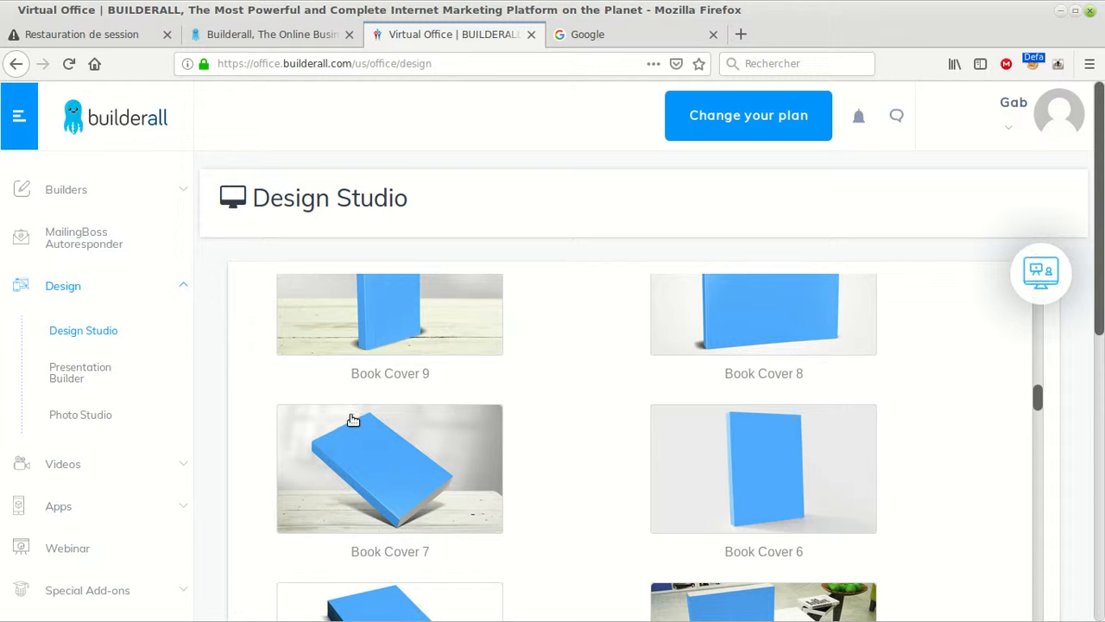
{"action": "scroll", "coordinate": [355, 415], "scroll_direction": "up", "scroll_amount": 2}
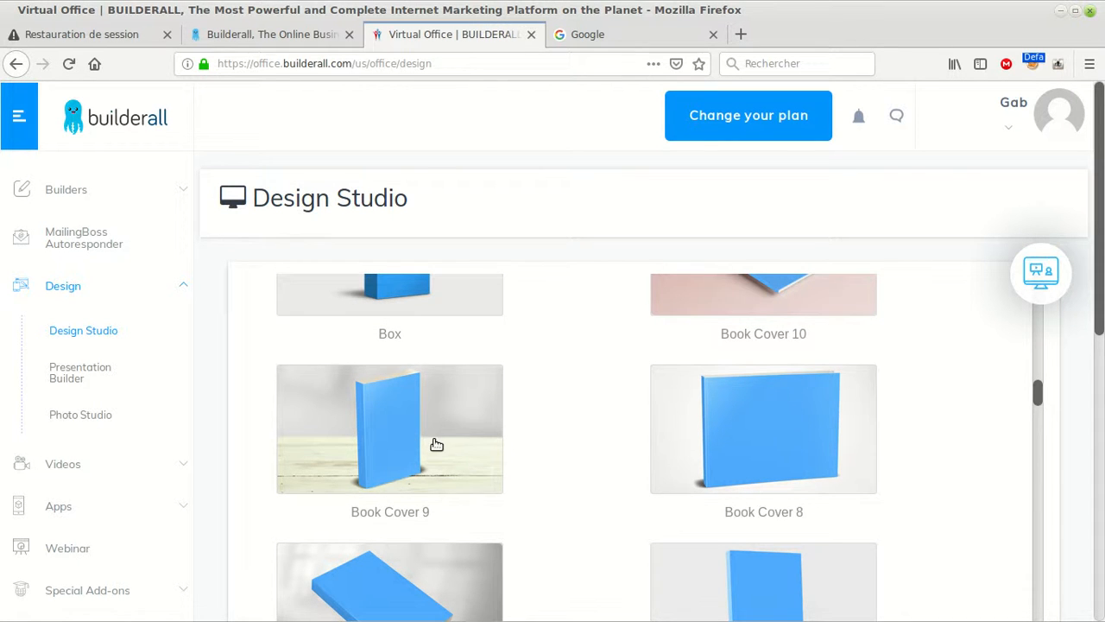
{"action": "scroll", "coordinate": [434, 446], "scroll_direction": "up", "scroll_amount": 2}
{"action": "scroll", "coordinate": [427, 414], "scroll_direction": "down", "scroll_amount": 4}
{"action": "scroll", "coordinate": [423, 413], "scroll_direction": "down", "scroll_amount": 12}
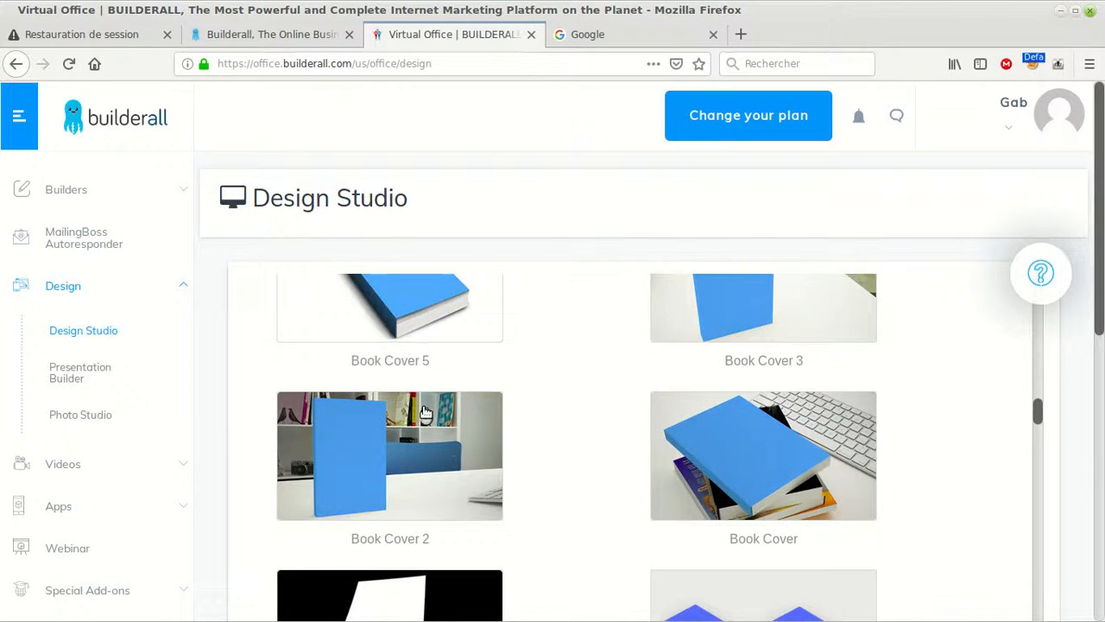
{"action": "scroll", "coordinate": [431, 409], "scroll_direction": "down", "scroll_amount": 8}
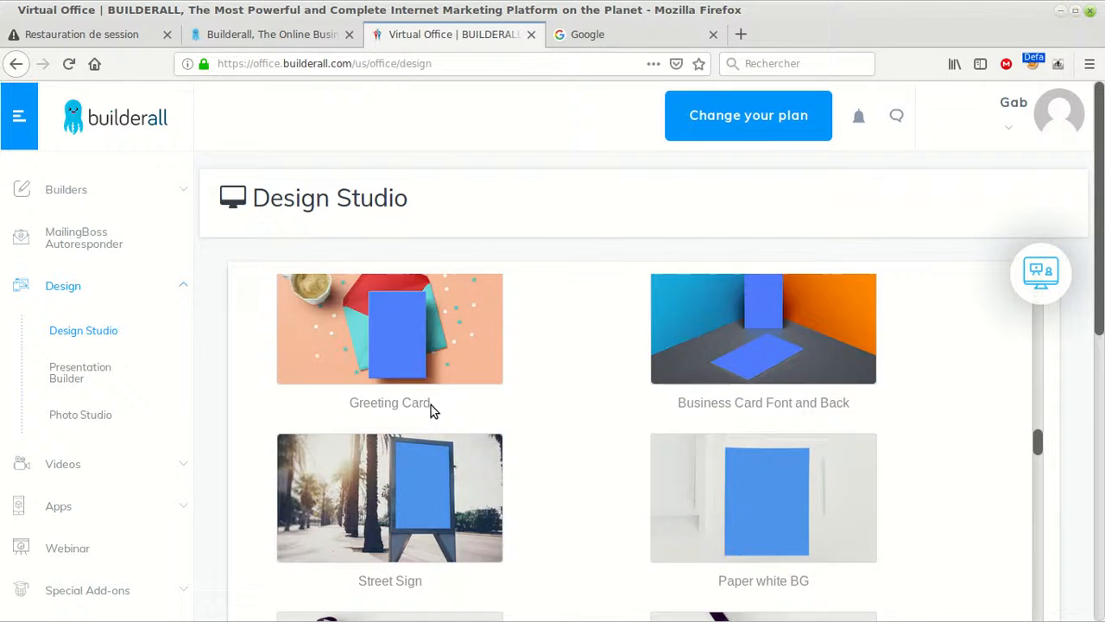
{"action": "scroll", "coordinate": [431, 406], "scroll_direction": "down", "scroll_amount": 2}
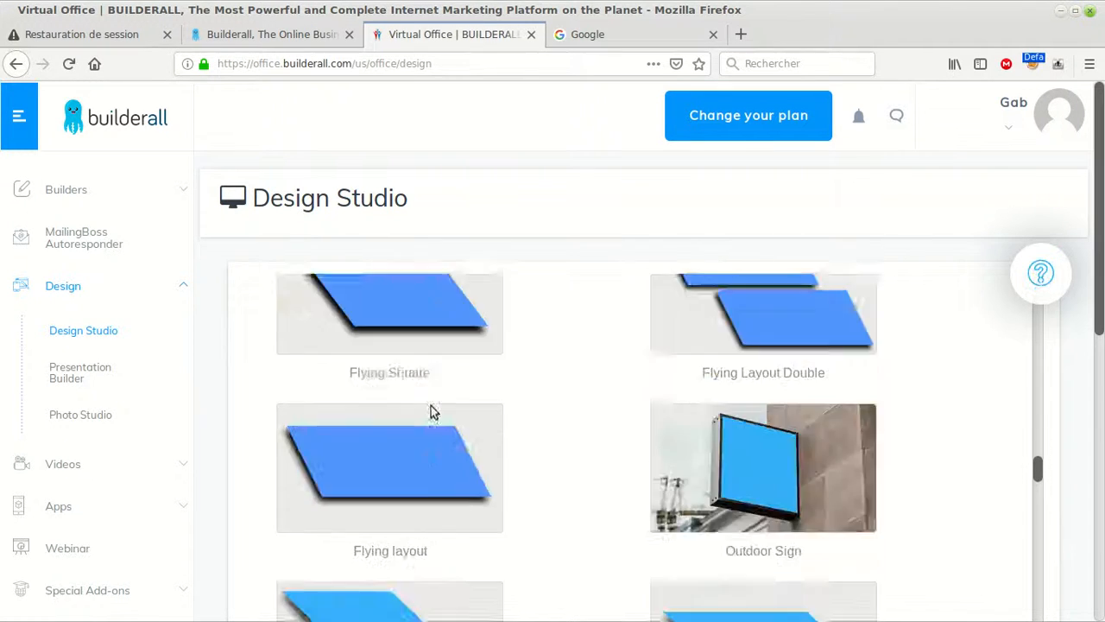
Step: Look back through the book cover, iPhone, UI and iMac mockups towards the start of the gallery
{"action": "scroll", "coordinate": [432, 407], "scroll_direction": "up", "scroll_amount": 12}
{"action": "scroll", "coordinate": [431, 411], "scroll_direction": "up", "scroll_amount": 15}
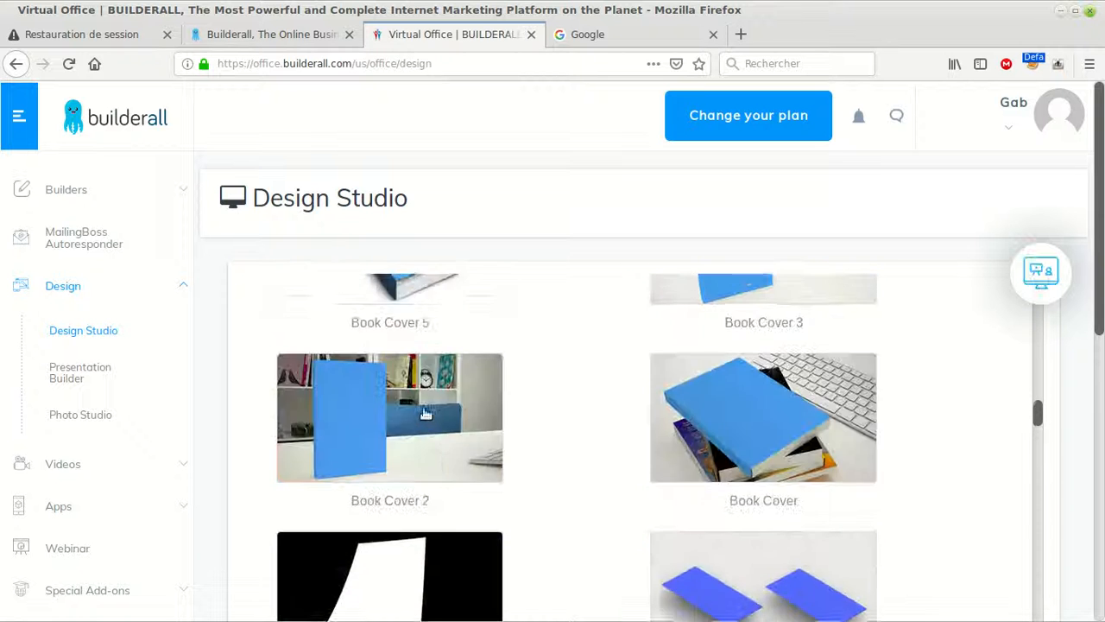
{"action": "scroll", "coordinate": [426, 413], "scroll_direction": "up", "scroll_amount": 5}
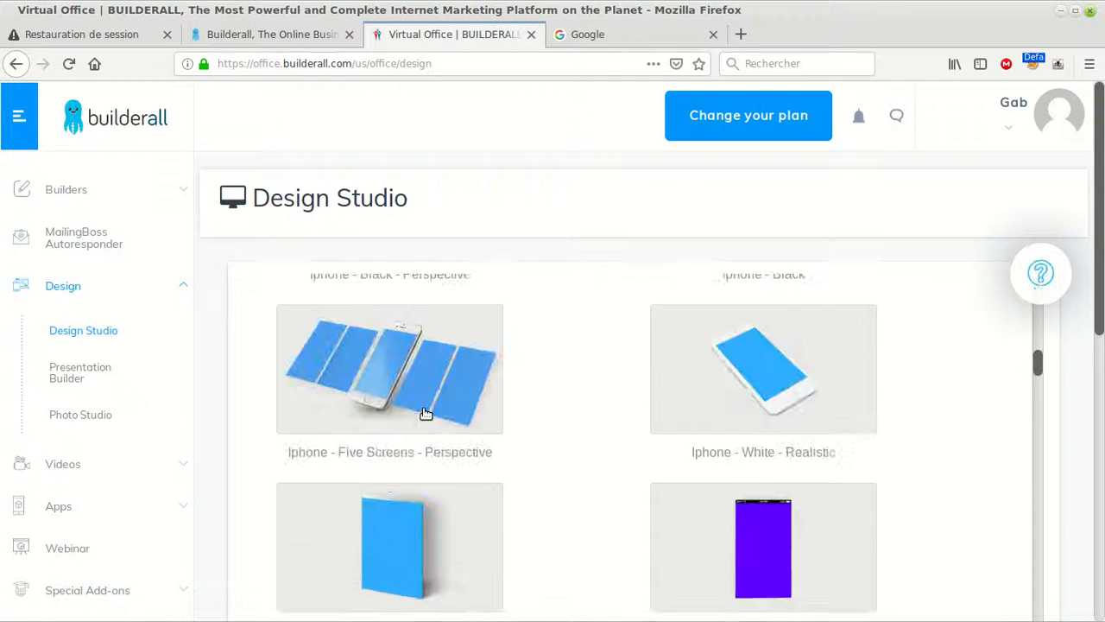
{"action": "scroll", "coordinate": [695, 408], "scroll_direction": "up", "scroll_amount": 8}
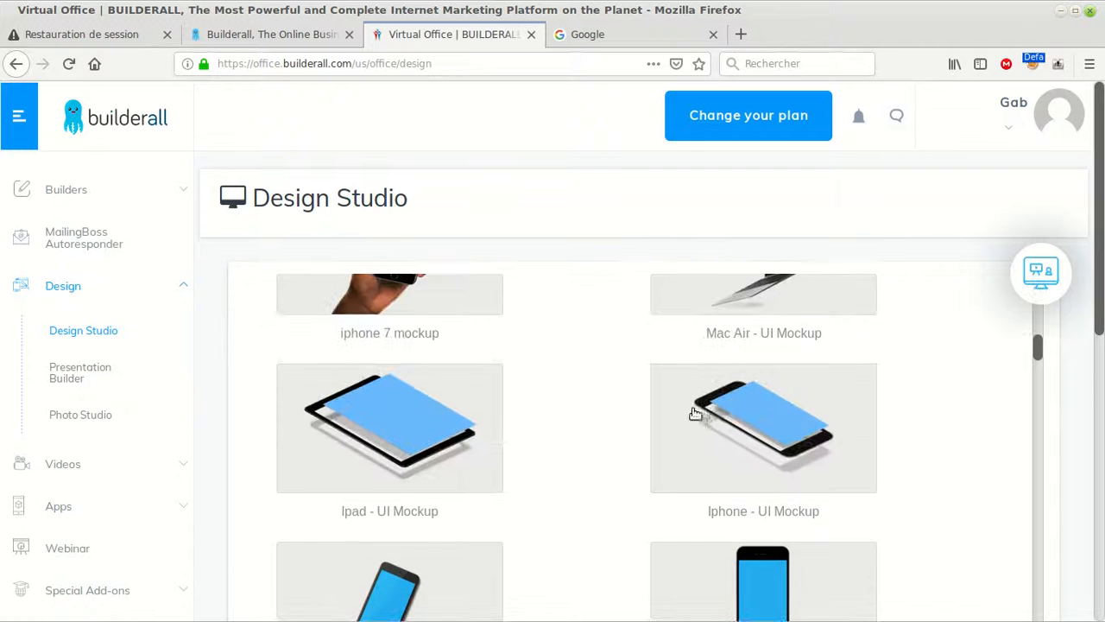
{"action": "scroll", "coordinate": [708, 436], "scroll_direction": "up", "scroll_amount": 3}
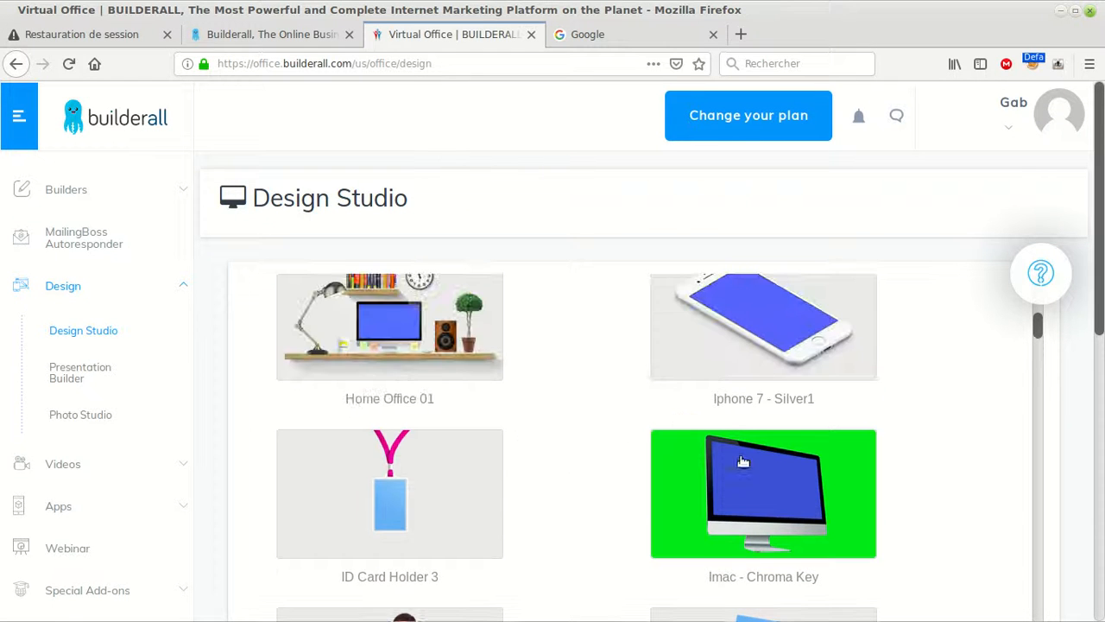
{"action": "scroll", "coordinate": [440, 363], "scroll_direction": "up", "scroll_amount": 3}
{"action": "scroll", "coordinate": [389, 419], "scroll_direction": "down", "scroll_amount": 3}
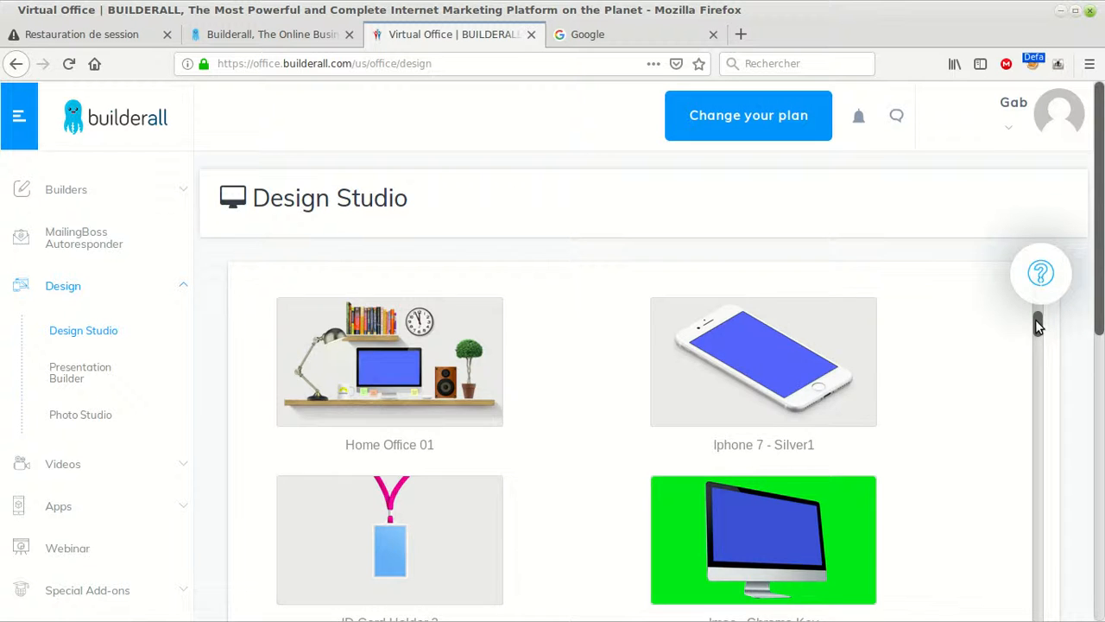
{"action": "scroll", "coordinate": [1038, 324], "scroll_direction": "down", "scroll_amount": 3}
{"action": "scroll", "coordinate": [1039, 324], "scroll_direction": "up", "scroll_amount": 5}
Step: Open the Macbook iphone hand mockup, check the recommended size for its first media upload, and close it
{"action": "left_click_drag", "start_coordinate": [1038, 315], "coordinate": [1035, 496]}
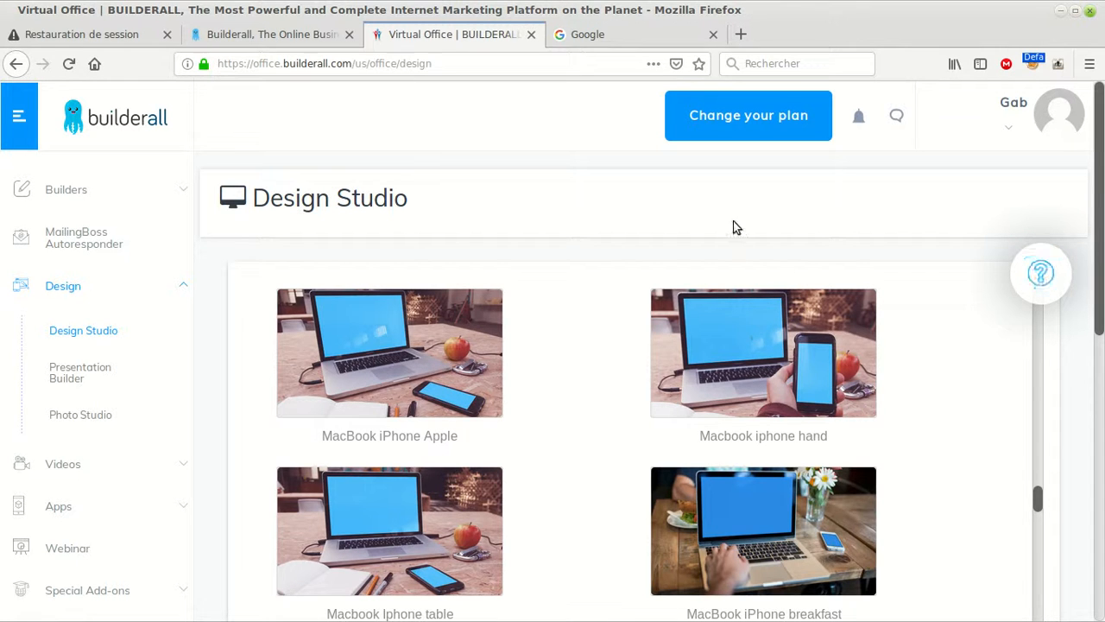
{"action": "left_click", "coordinate": [732, 308]}
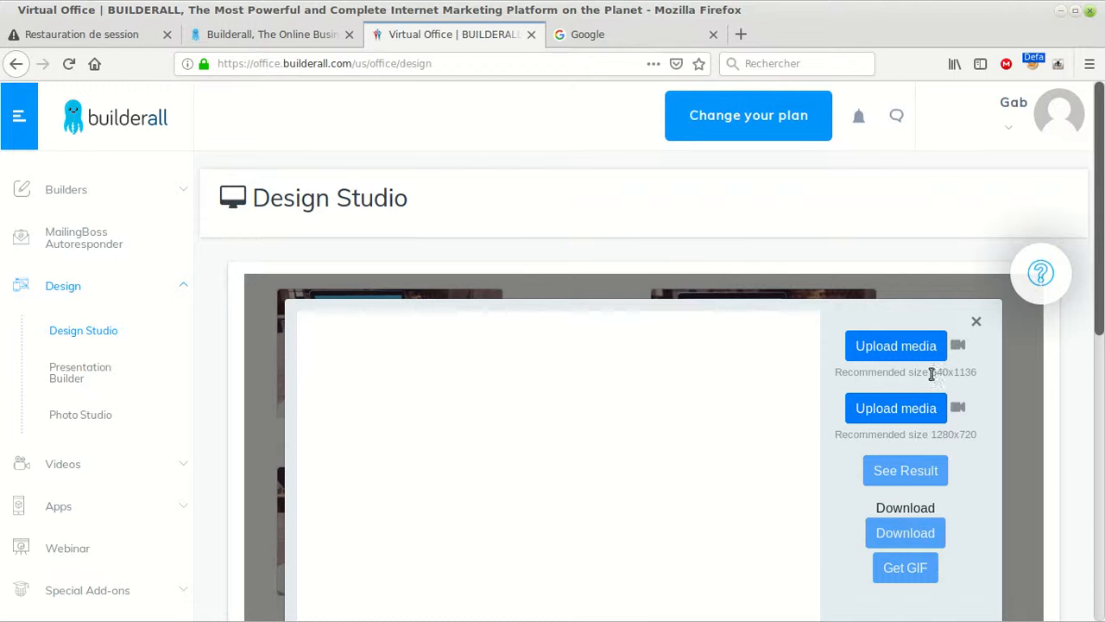
{"action": "left_click_drag", "start_coordinate": [935, 373], "coordinate": [972, 374]}
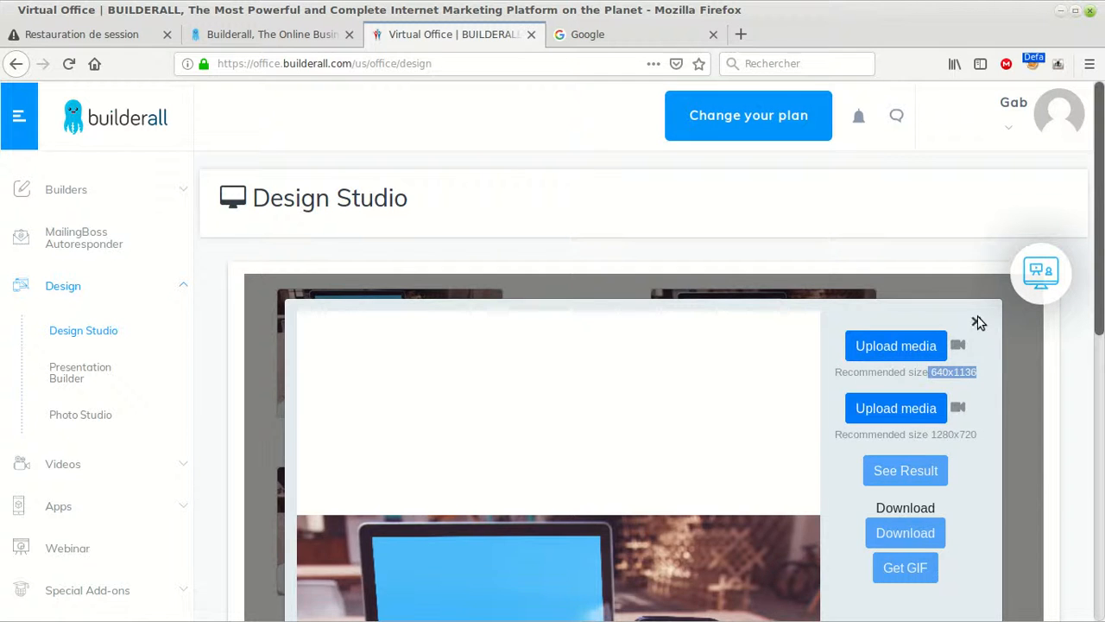
{"action": "left_click", "coordinate": [976, 322]}
Step: Browse the mockups beyond the MacBook iPhone designs, including frames, posters, display signs and MacBook and iMac workspaces
{"action": "scroll", "coordinate": [831, 483], "scroll_direction": "down", "scroll_amount": 10}
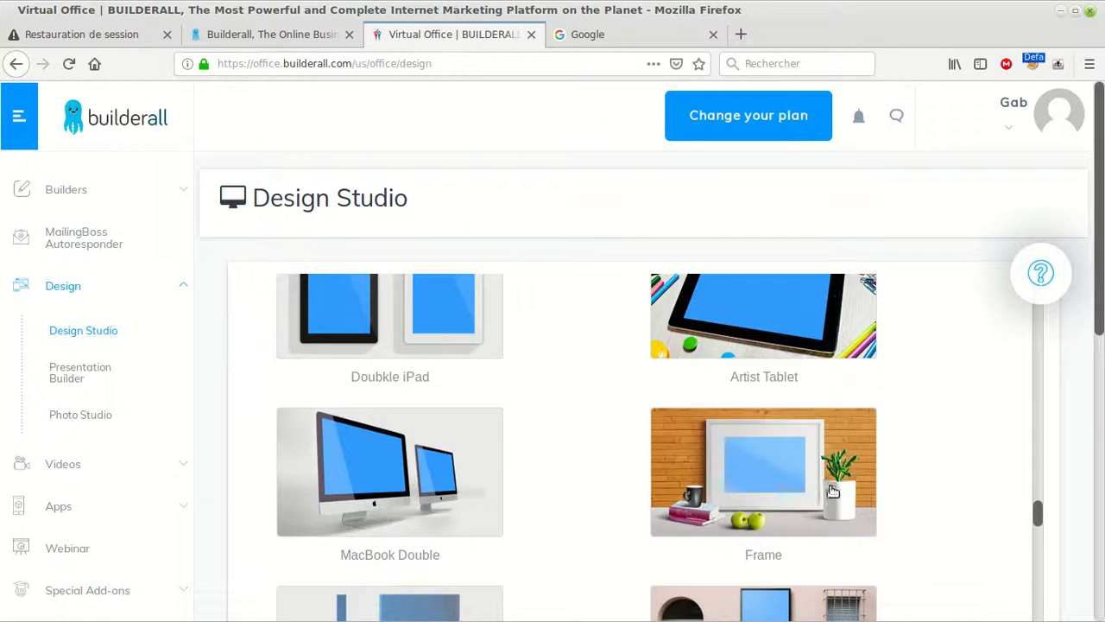
{"action": "scroll", "coordinate": [832, 482], "scroll_direction": "down", "scroll_amount": 15}
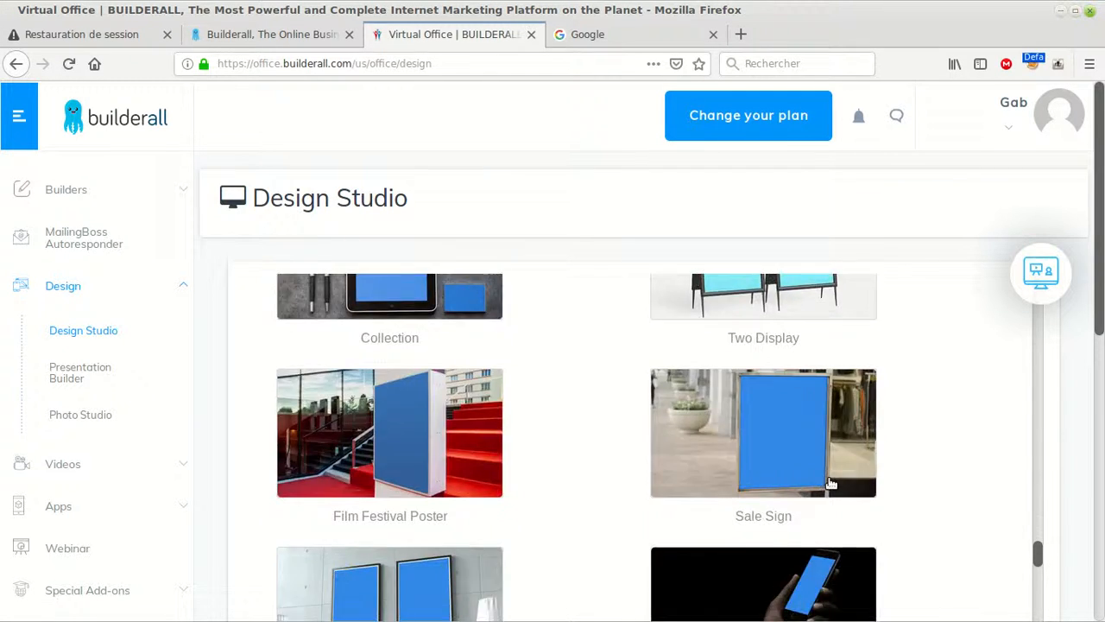
{"action": "scroll", "coordinate": [823, 483], "scroll_direction": "down", "scroll_amount": 10}
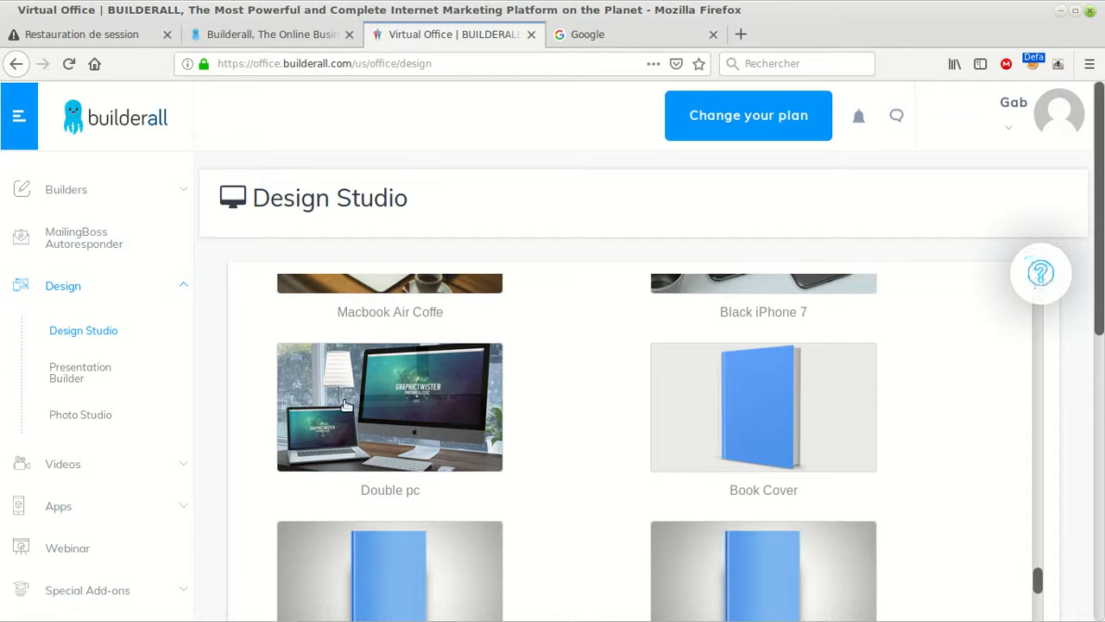
{"action": "scroll", "coordinate": [403, 440], "scroll_direction": "down", "scroll_amount": 15}
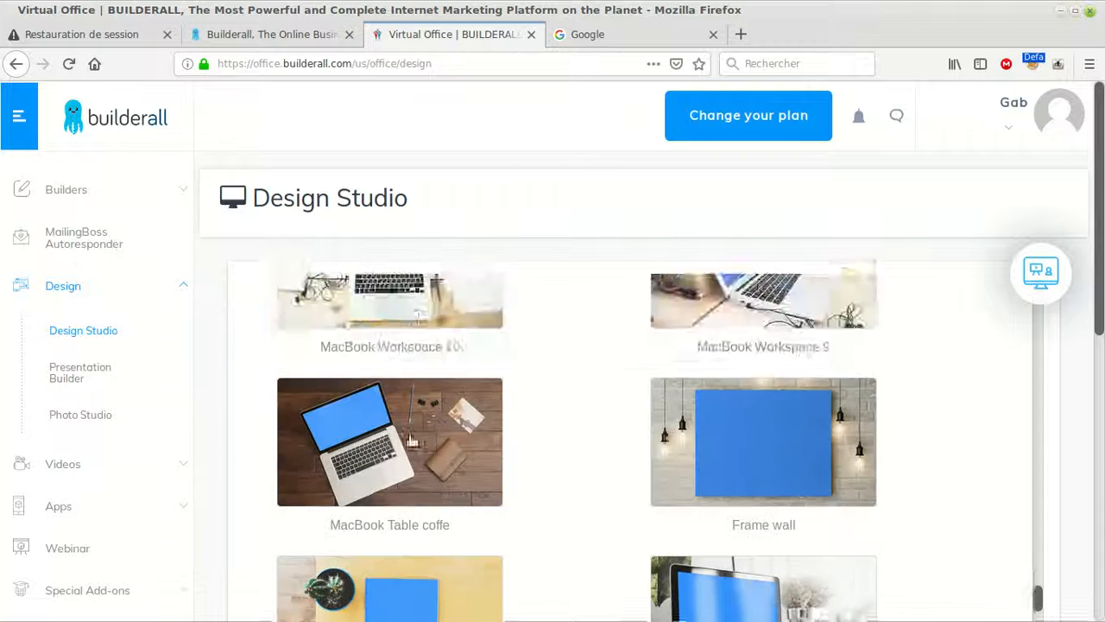
{"action": "scroll", "coordinate": [411, 442], "scroll_direction": "down", "scroll_amount": 10}
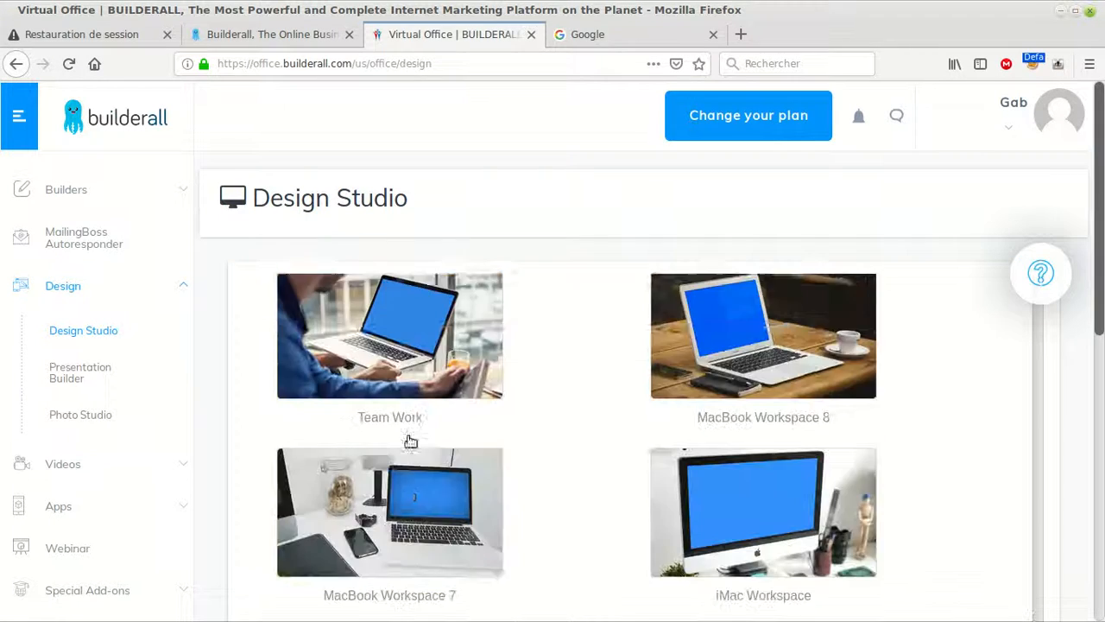
{"action": "scroll", "coordinate": [542, 409], "scroll_direction": "down", "scroll_amount": 12}
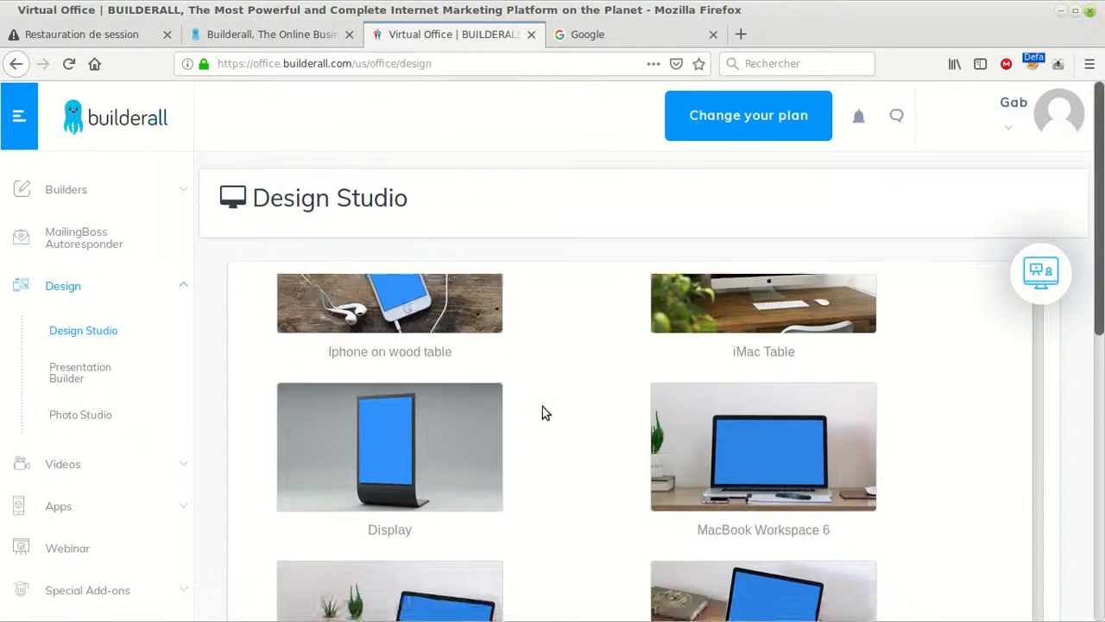
{"action": "scroll", "coordinate": [543, 409], "scroll_direction": "up", "scroll_amount": 2}
{"action": "scroll", "coordinate": [543, 409], "scroll_direction": "down", "scroll_amount": 12}
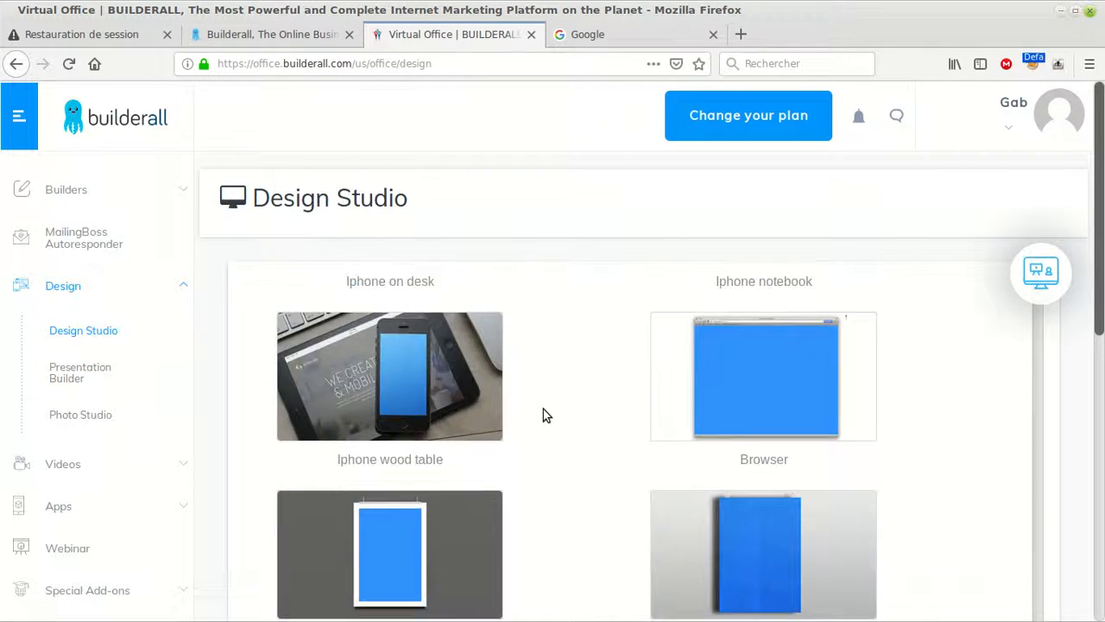
Step: Examine the further gallery mockups of TVs, outdoor billboards, books, MacBooks, iPhones and the Apple Watch
{"action": "scroll", "coordinate": [543, 401], "scroll_direction": "down", "scroll_amount": 3}
{"action": "scroll", "coordinate": [544, 401], "scroll_direction": "up", "scroll_amount": 1}
{"action": "scroll", "coordinate": [544, 401], "scroll_direction": "down", "scroll_amount": 2}
{"action": "scroll", "coordinate": [544, 401], "scroll_direction": "down", "scroll_amount": 10}
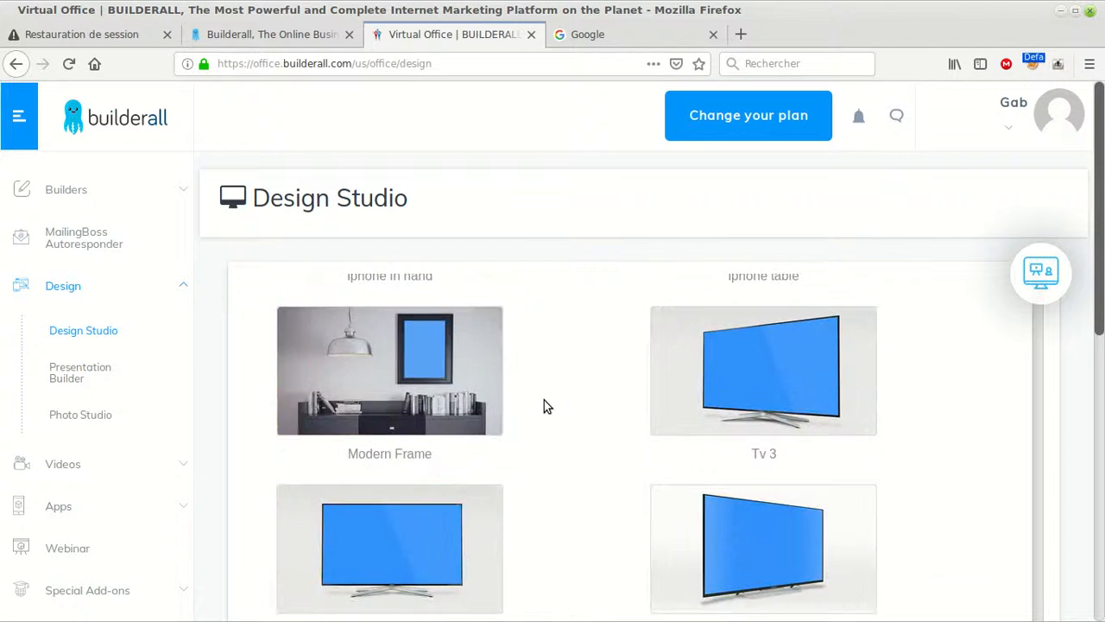
{"action": "scroll", "coordinate": [543, 406], "scroll_direction": "down", "scroll_amount": 6}
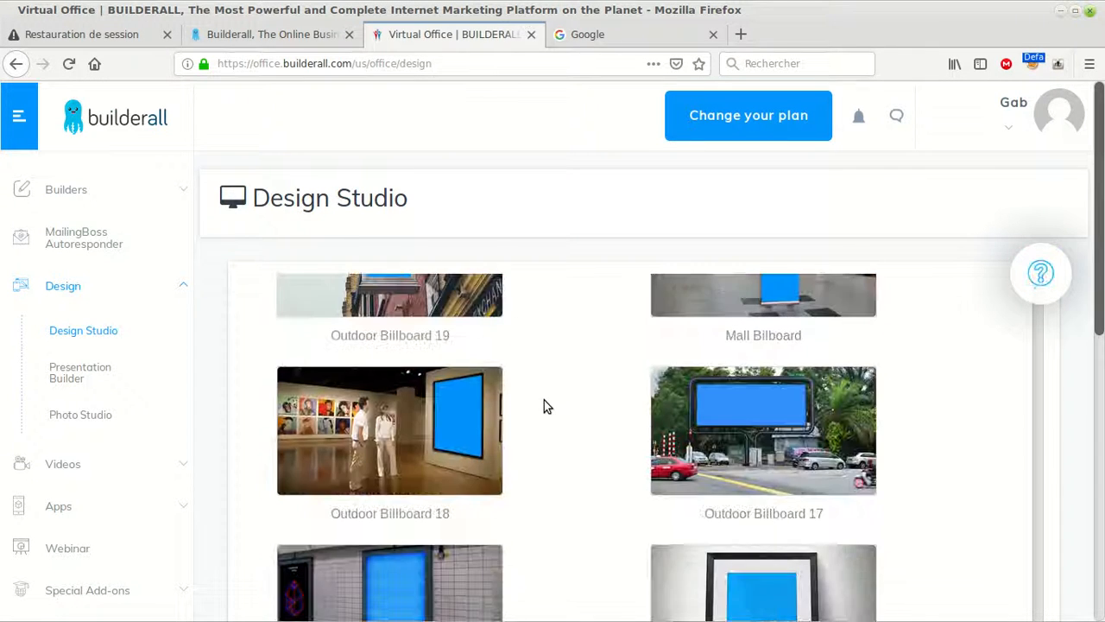
{"action": "scroll", "coordinate": [544, 406], "scroll_direction": "down", "scroll_amount": 3}
{"action": "scroll", "coordinate": [544, 404], "scroll_direction": "down", "scroll_amount": 5}
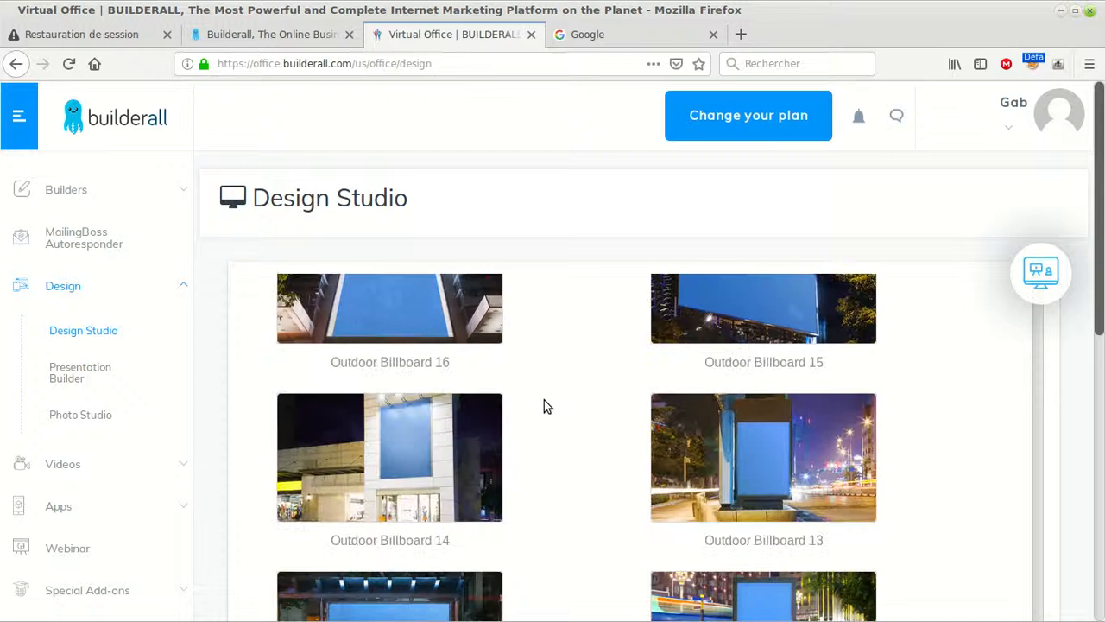
{"action": "scroll", "coordinate": [505, 412], "scroll_direction": "down", "scroll_amount": 8}
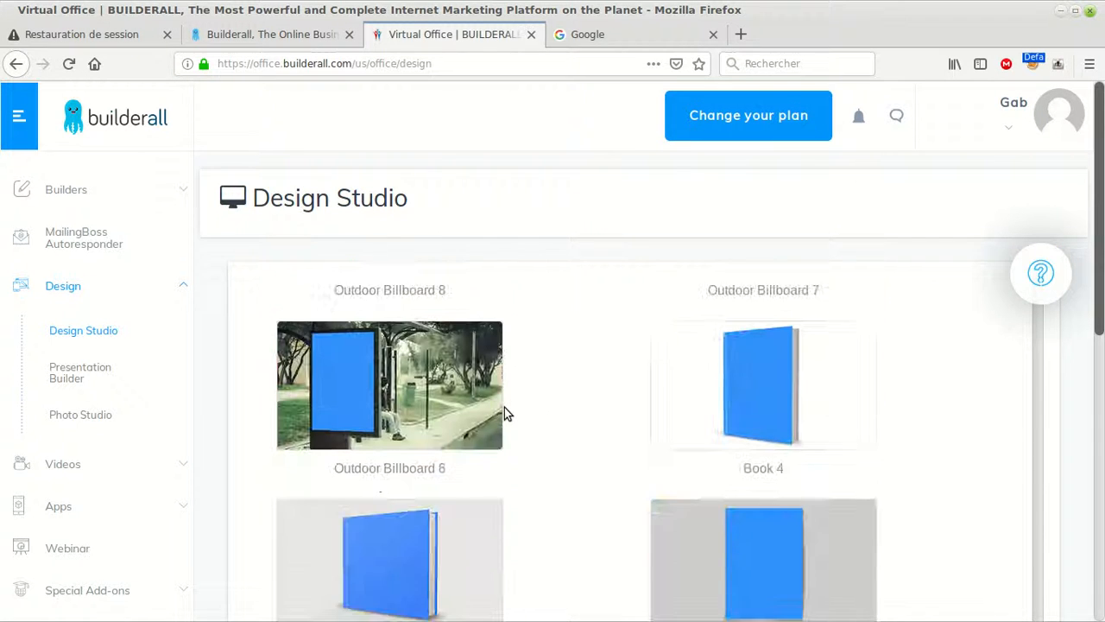
{"action": "scroll", "coordinate": [520, 420], "scroll_direction": "down", "scroll_amount": 8}
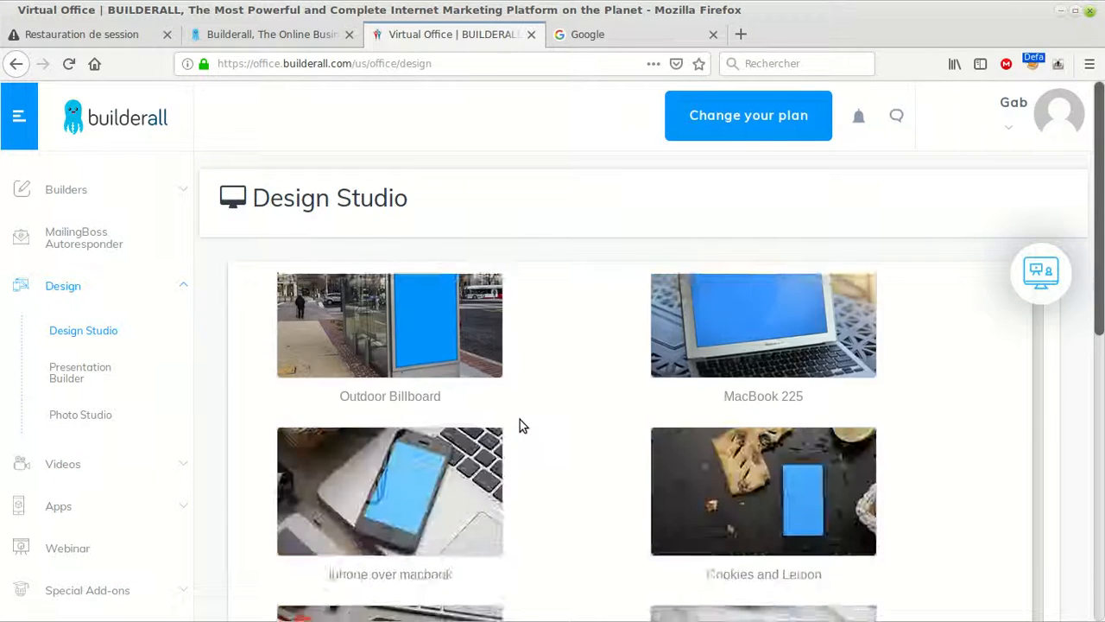
{"action": "scroll", "coordinate": [520, 420], "scroll_direction": "down", "scroll_amount": 8}
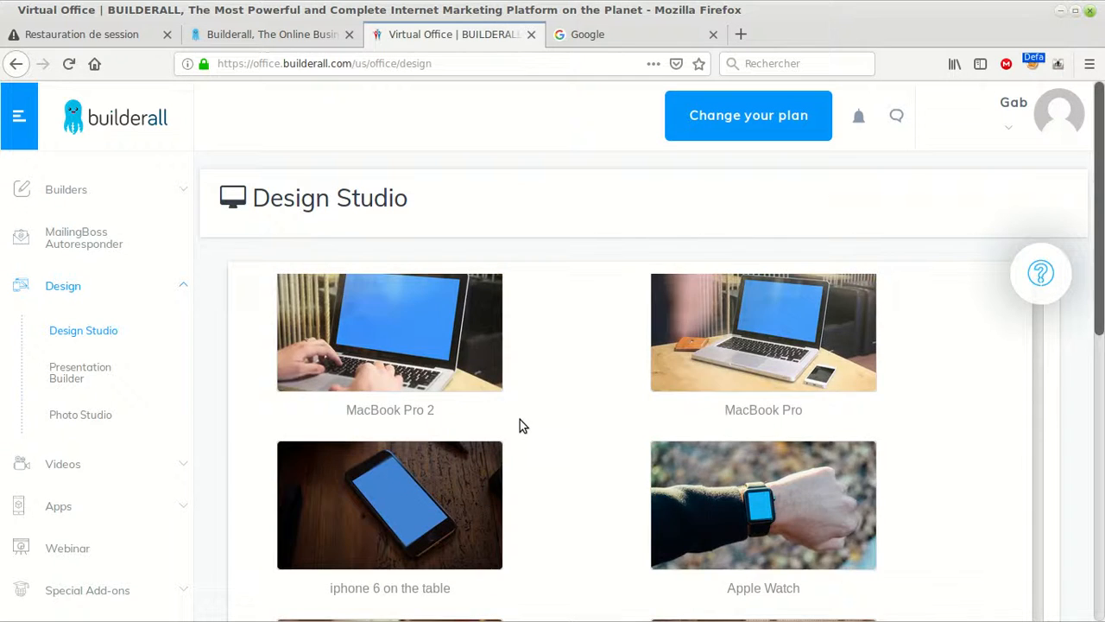
Step: Look through the remaining mockups of MacBooks, iPhones, posters and desktop devices down to the end of the gallery
{"action": "scroll", "coordinate": [520, 420], "scroll_direction": "down", "scroll_amount": 8}
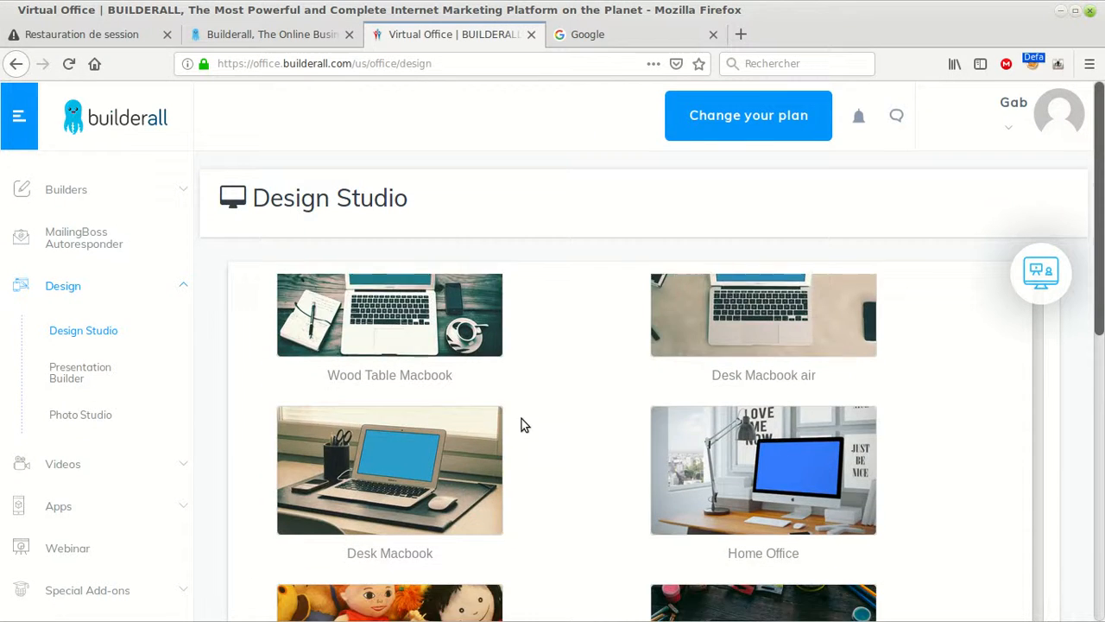
{"action": "scroll", "coordinate": [386, 422], "scroll_direction": "down", "scroll_amount": 8}
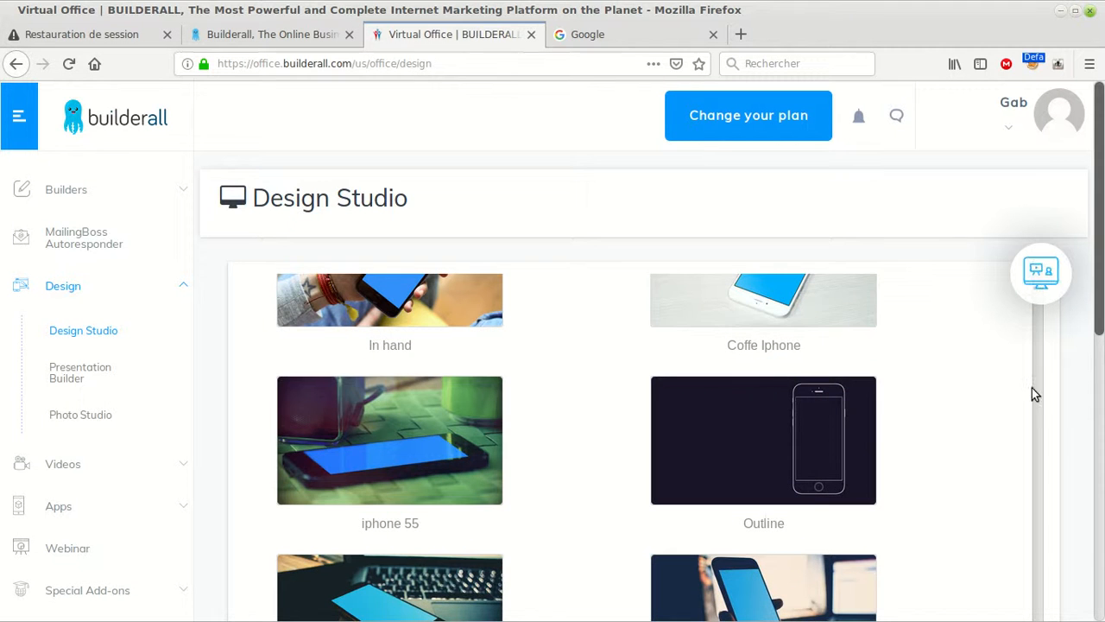
{"action": "scroll", "coordinate": [301, 375], "scroll_direction": "up", "scroll_amount": 3}
{"action": "scroll", "coordinate": [313, 390], "scroll_direction": "down", "scroll_amount": 2}
{"action": "scroll", "coordinate": [277, 388], "scroll_direction": "down", "scroll_amount": 10}
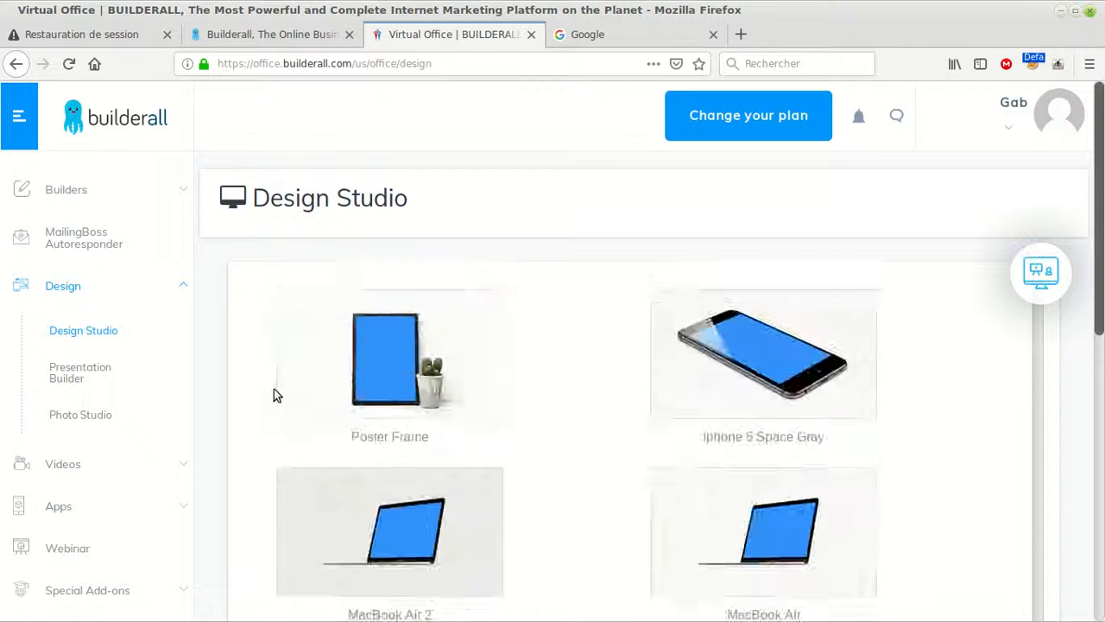
{"action": "scroll", "coordinate": [268, 375], "scroll_direction": "down", "scroll_amount": 10}
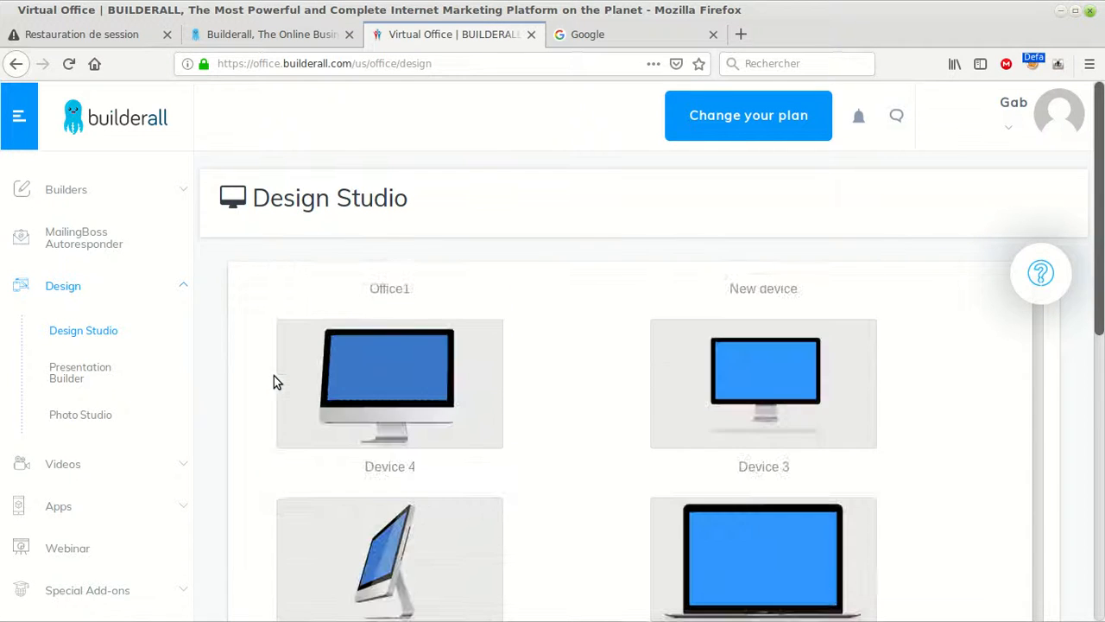
{"action": "scroll", "coordinate": [370, 391], "scroll_direction": "down", "scroll_amount": 3}
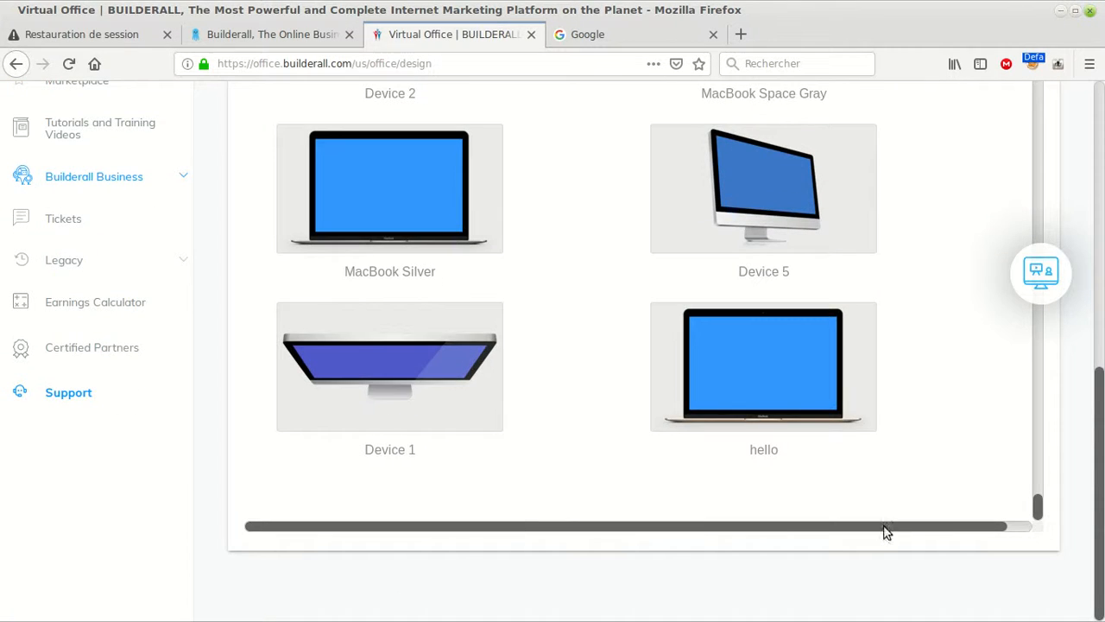
Step: Go back through the gallery to the Collection mockup, open it and highlight the recommended size for its media upload
{"action": "left_click_drag", "start_coordinate": [1046, 503], "coordinate": [1024, 80]}
{"action": "scroll", "coordinate": [445, 293], "scroll_direction": "up", "scroll_amount": 10}
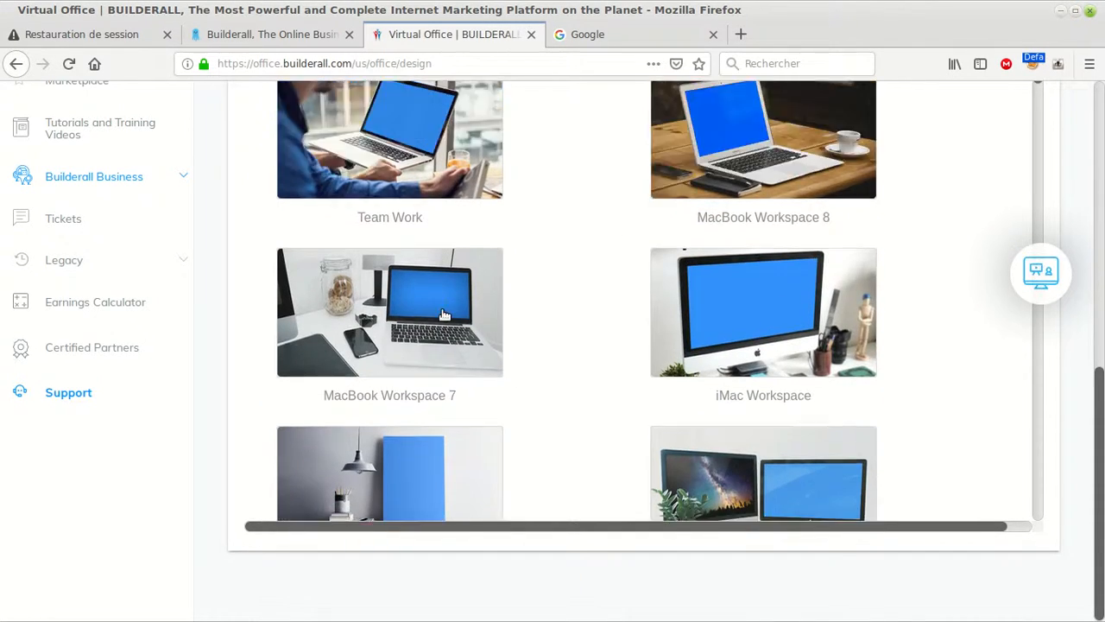
{"action": "scroll", "coordinate": [443, 315], "scroll_direction": "up", "scroll_amount": 15}
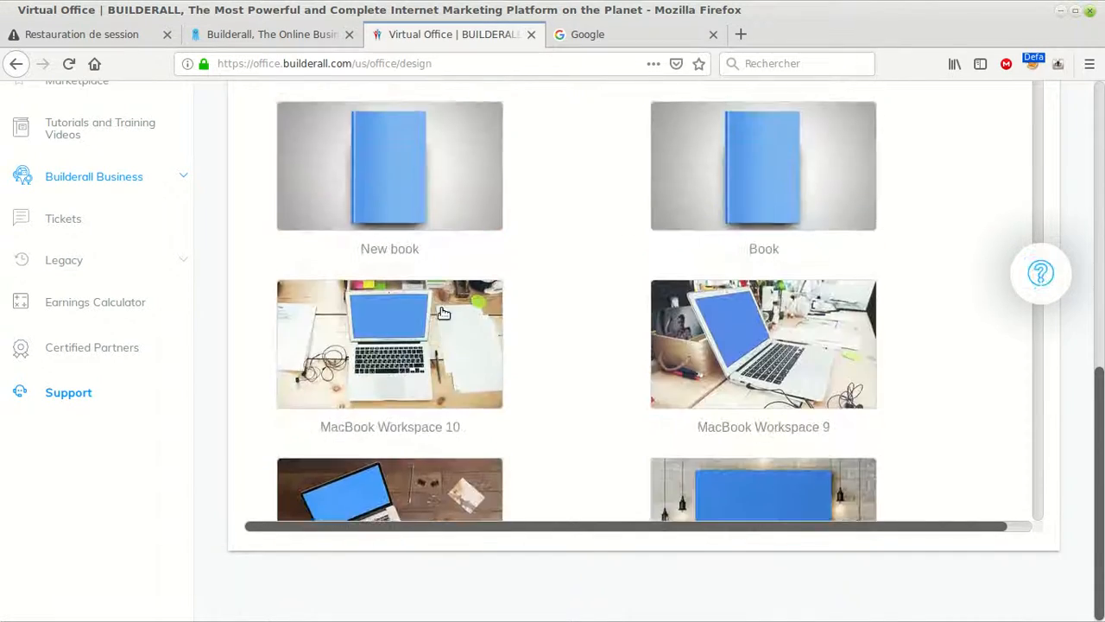
{"action": "scroll", "coordinate": [448, 310], "scroll_direction": "up", "scroll_amount": 5}
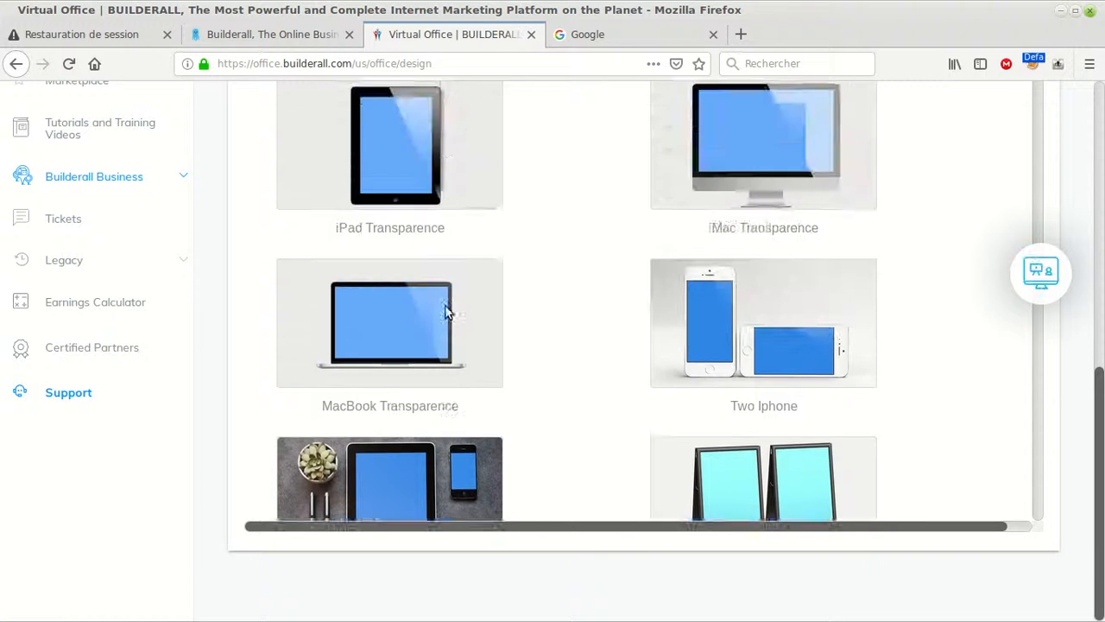
{"action": "scroll", "coordinate": [469, 303], "scroll_direction": "down", "scroll_amount": 7}
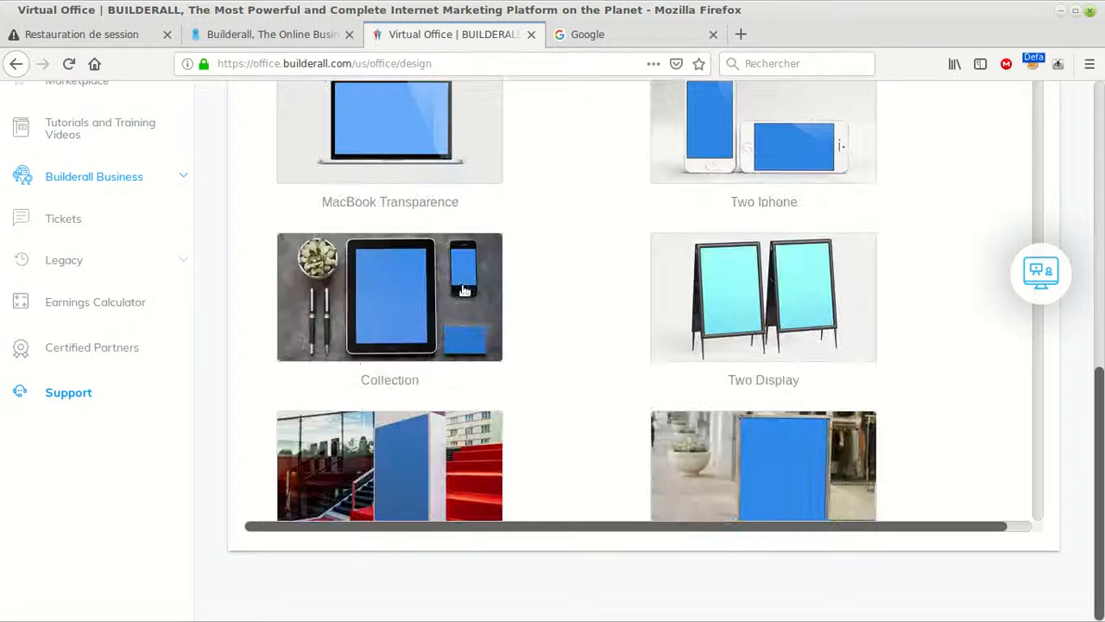
{"action": "left_click", "coordinate": [413, 323]}
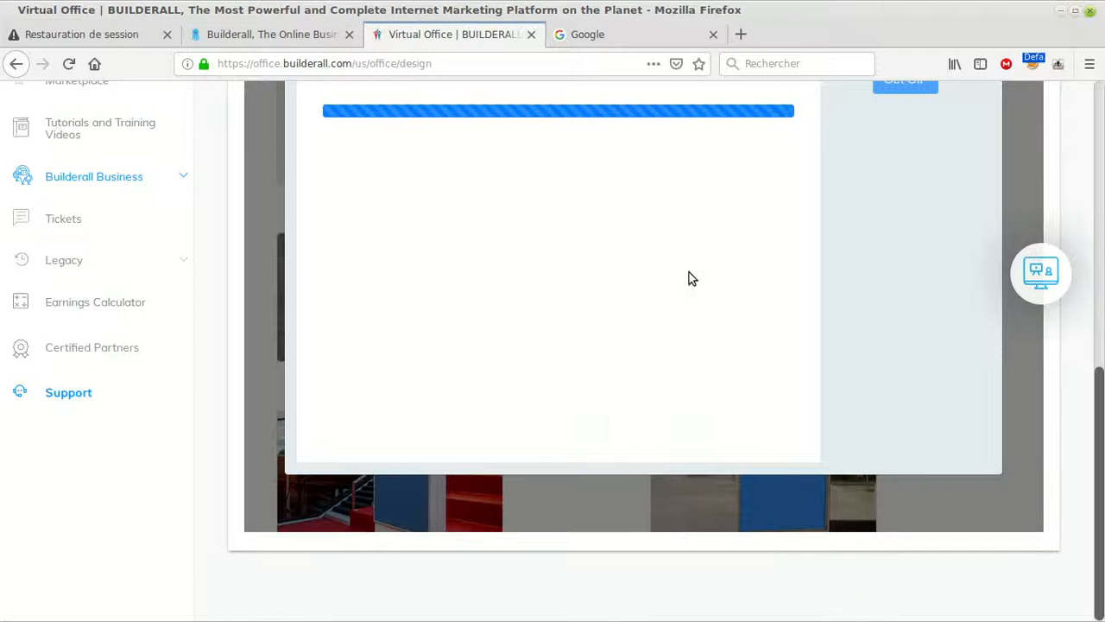
{"action": "scroll", "coordinate": [681, 279], "scroll_direction": "up", "scroll_amount": 3}
{"action": "scroll", "coordinate": [697, 279], "scroll_direction": "up", "scroll_amount": 1}
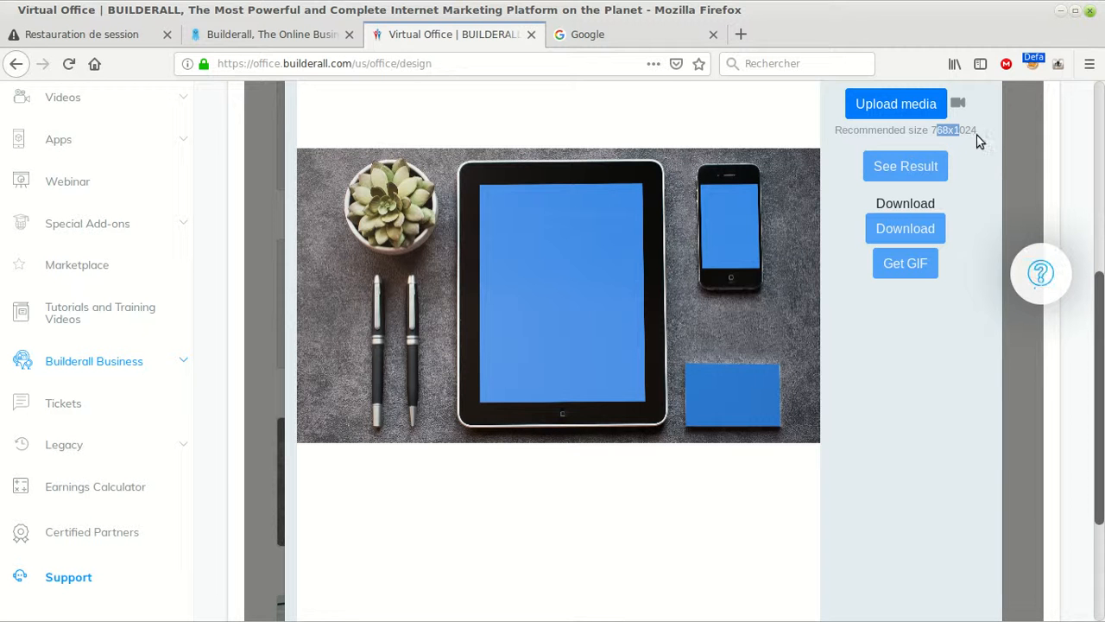
{"action": "left_click_drag", "start_coordinate": [975, 131], "coordinate": [957, 128]}
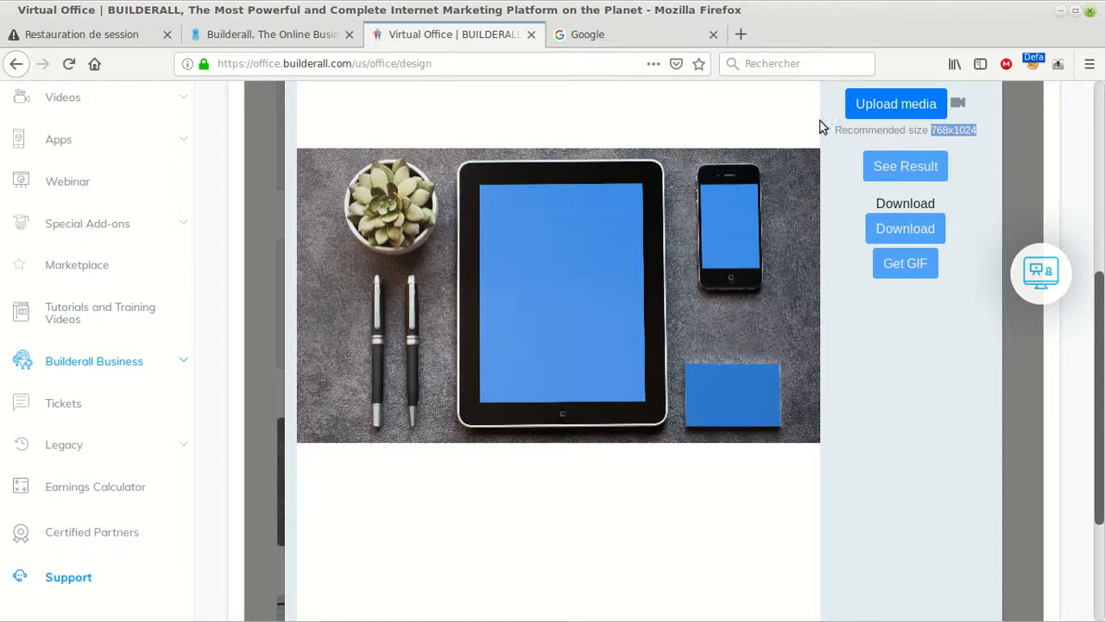
Step: Switch to the browser tab showing Google and open canva.com in it
{"action": "left_click", "coordinate": [644, 39]}
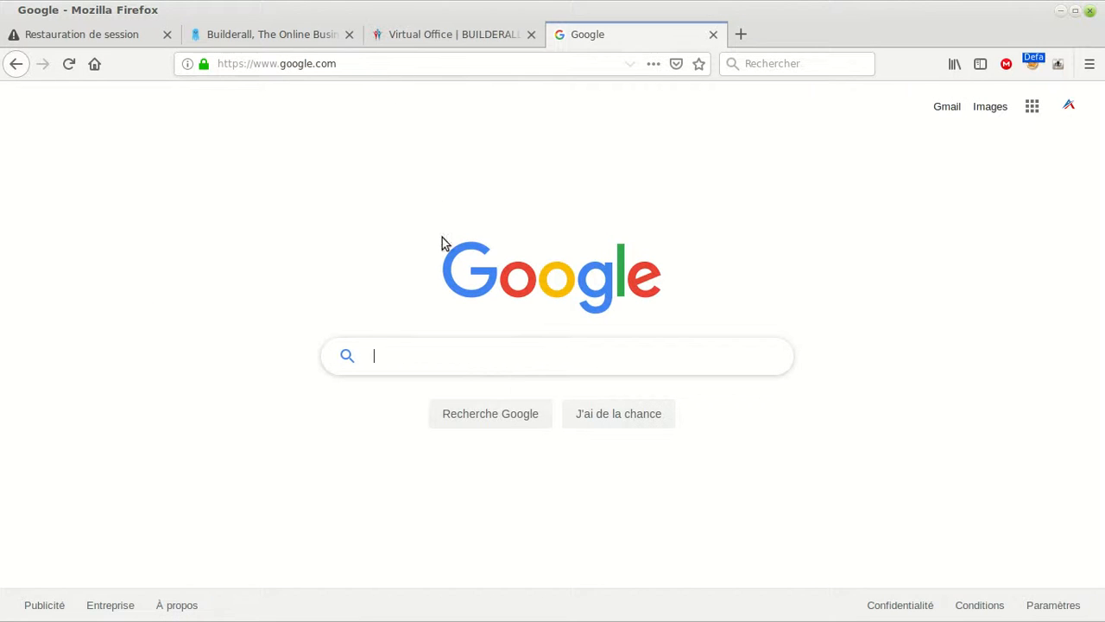
{"action": "left_click", "coordinate": [427, 61]}
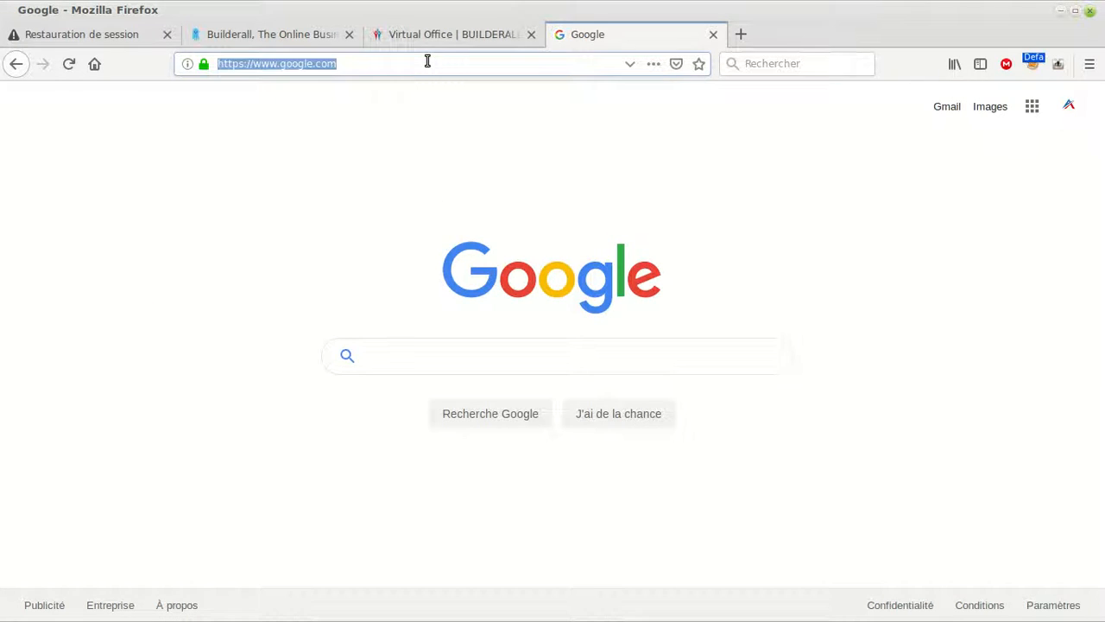
{"action": "type", "text": "ca"}
{"action": "key", "text": "Return"}
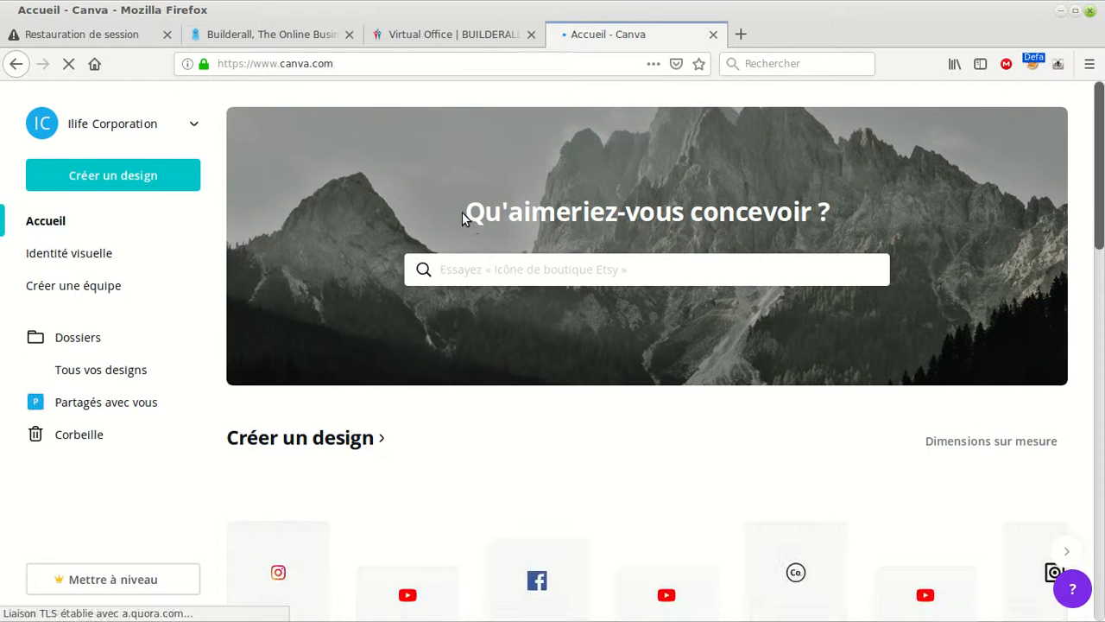
Step: Create a blank Instagram post design in Canva and place its browser tab ahead of the Canva home tab
{"action": "scroll", "coordinate": [469, 215], "scroll_direction": "down", "scroll_amount": 3}
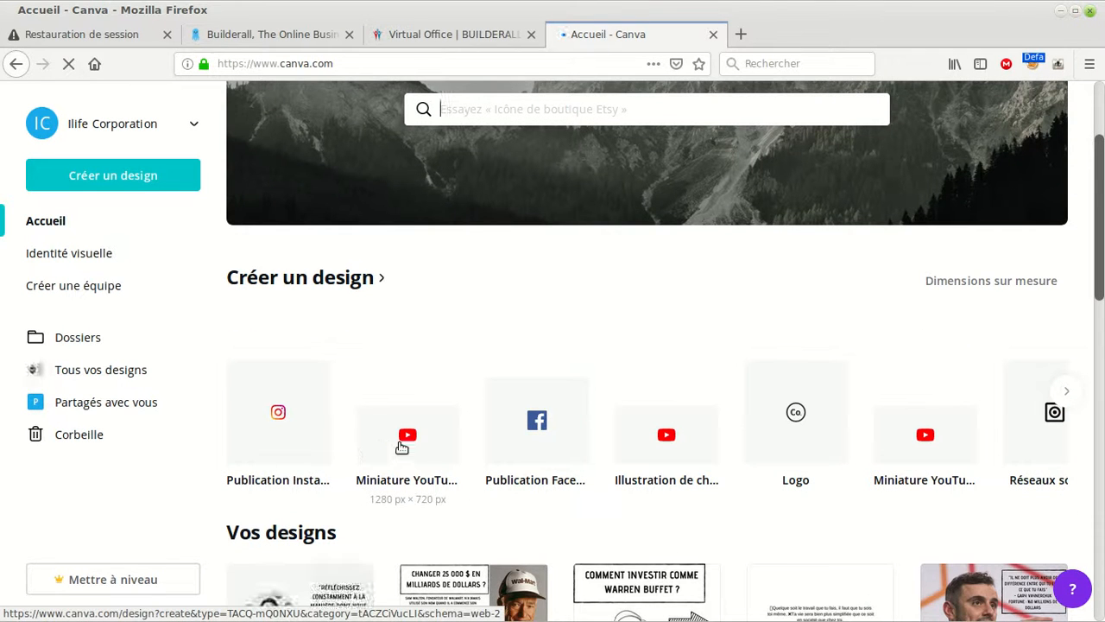
{"action": "scroll", "coordinate": [323, 414], "scroll_direction": "up", "scroll_amount": 2}
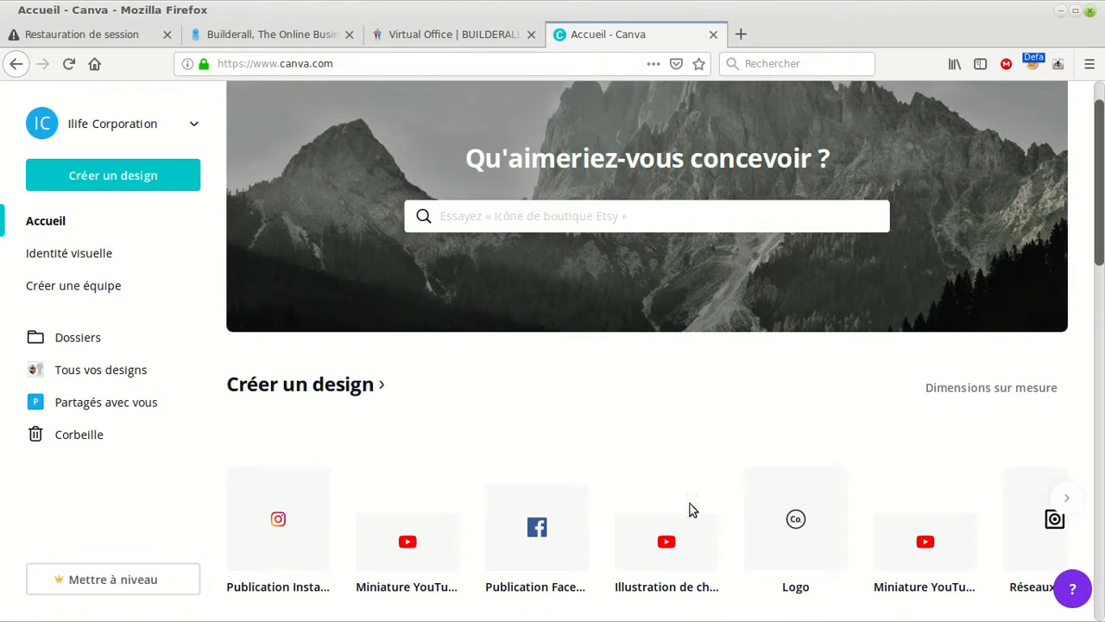
{"action": "left_click", "coordinate": [273, 518]}
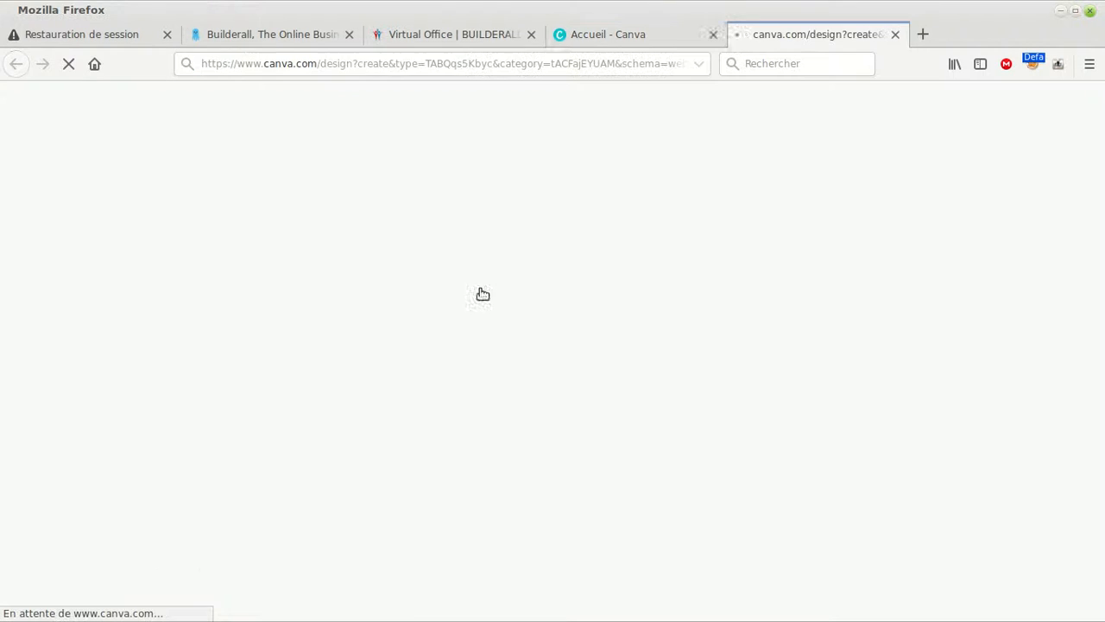
{"action": "left_click", "coordinate": [681, 35]}
{"action": "scroll", "coordinate": [495, 285], "scroll_direction": "down", "scroll_amount": 2}
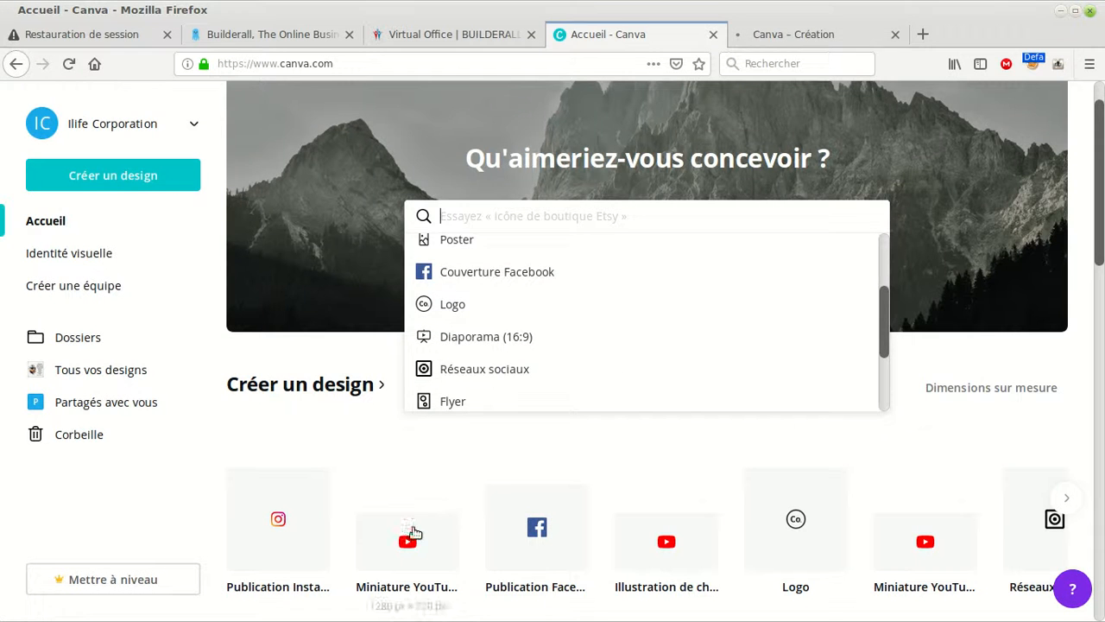
{"action": "left_click_drag", "start_coordinate": [825, 28], "coordinate": [657, 43]}
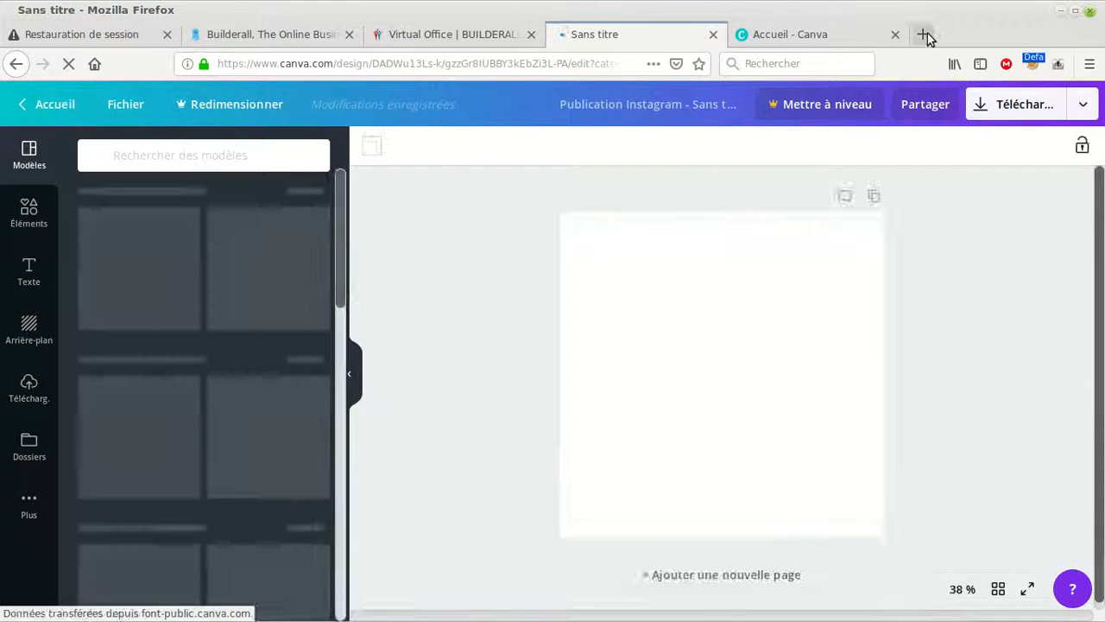
Step: Open google.com in a new browser tab
{"action": "left_click", "coordinate": [923, 36]}
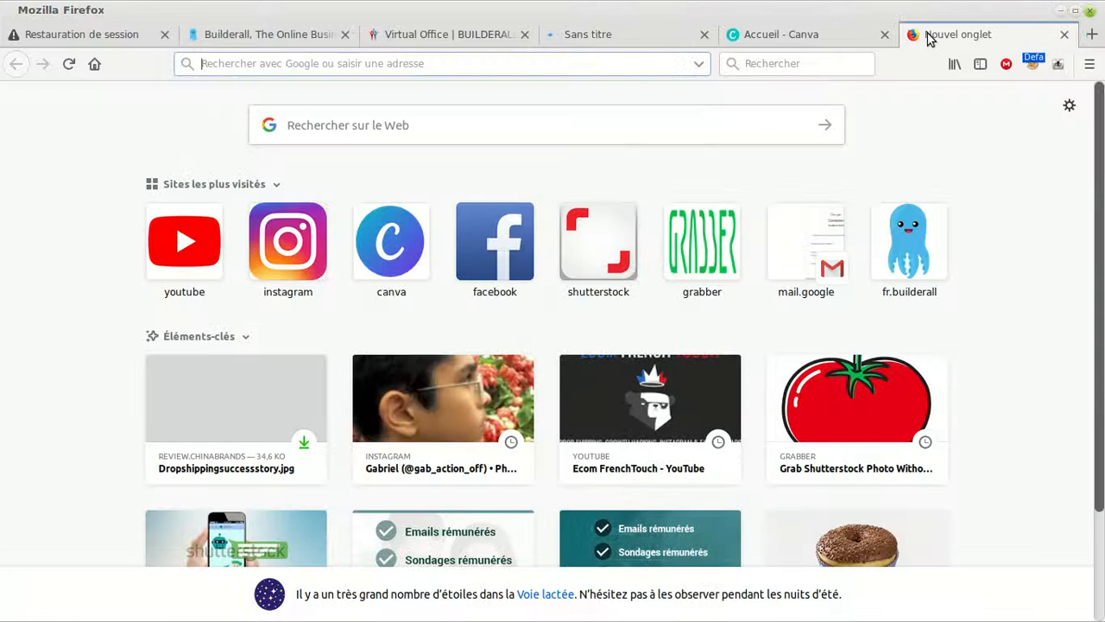
{"action": "type", "text": "google.com/"}
{"action": "key", "text": "Return"}
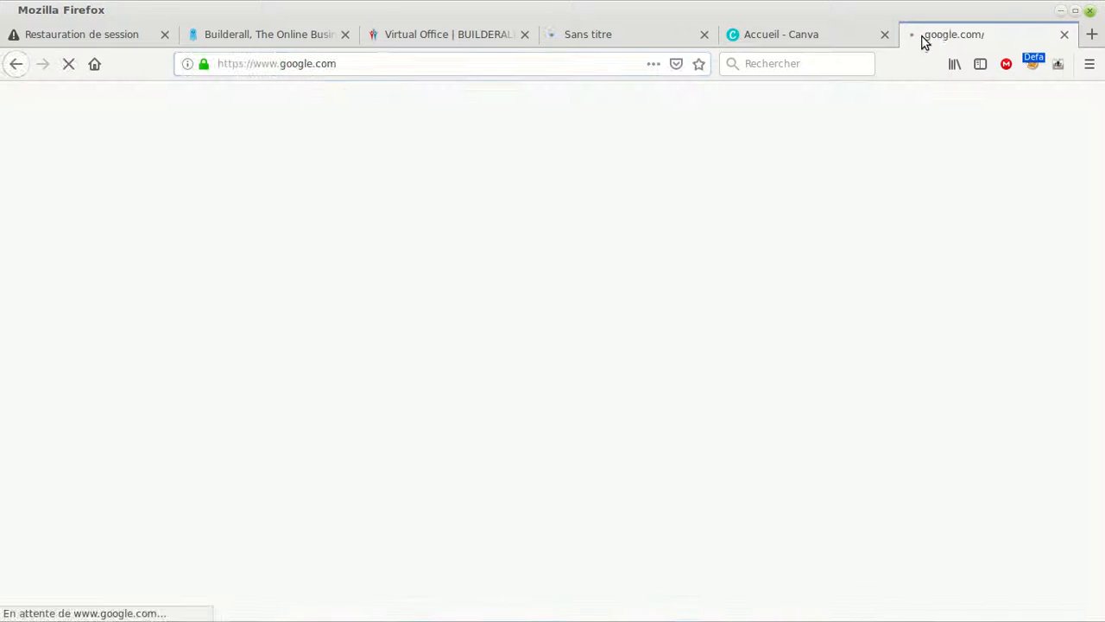
{"action": "type", "text": "d"}
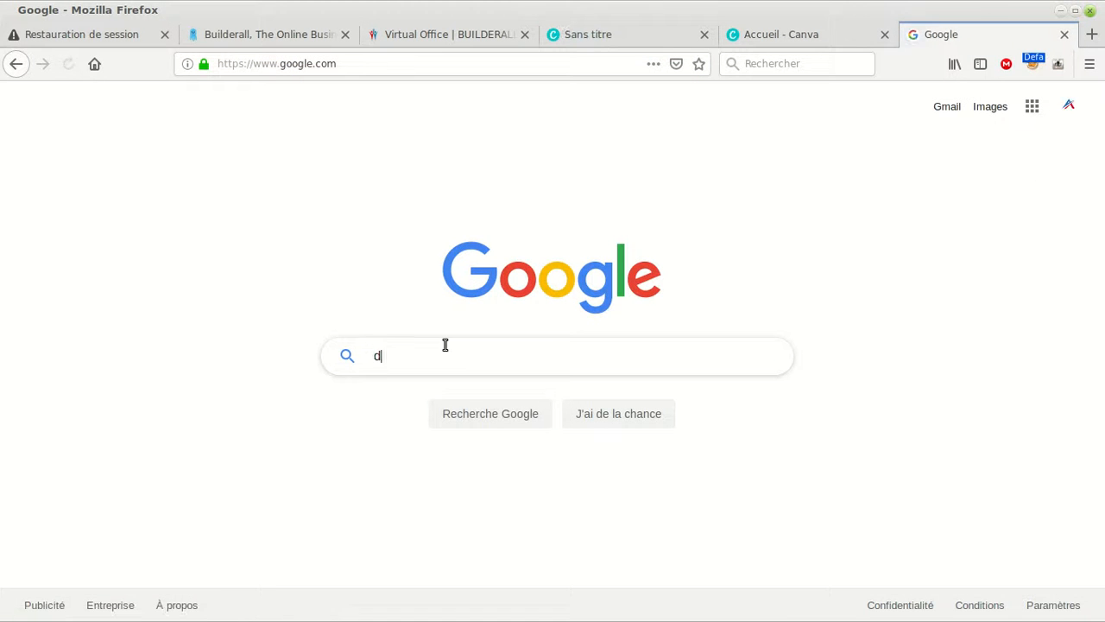
{"action": "type", "text": "ropsh"}
{"action": "key", "text": "BackSpace"}
{"action": "key", "text": "BackSpace"}
{"action": "key", "text": "BackSpace"}
{"action": "key", "text": "BackSpace"}
{"action": "key", "text": "BackSpace"}
{"action": "key", "text": "BackSpace"}
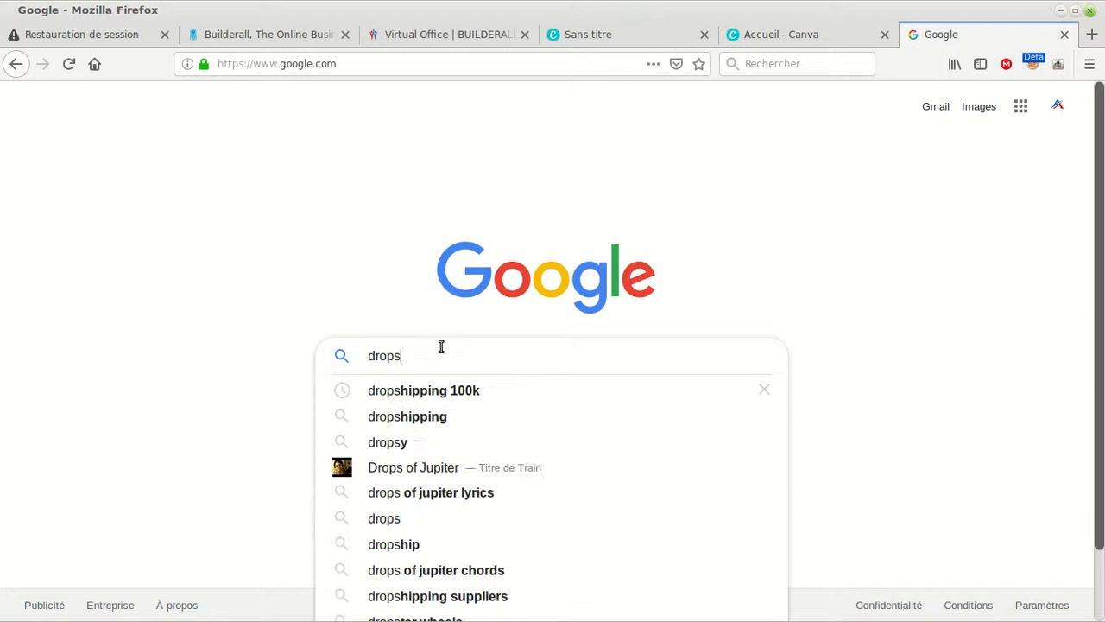
Step: Search Google for "yomi denzel resultat"
{"action": "type", "text": "yomi de"}
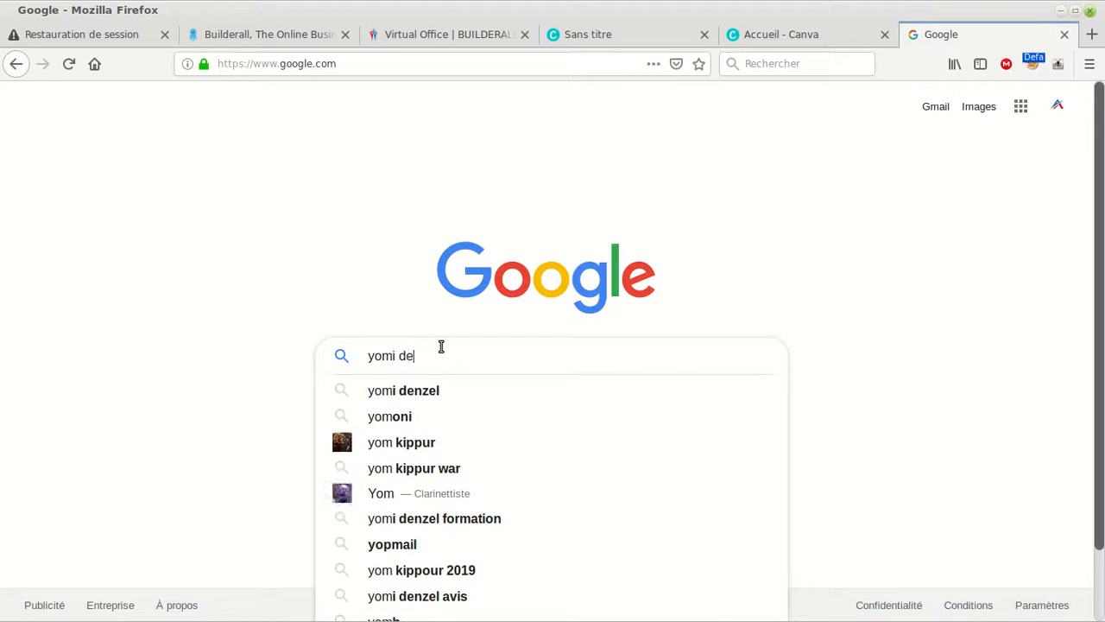
{"action": "type", "text": "nzel resu"}
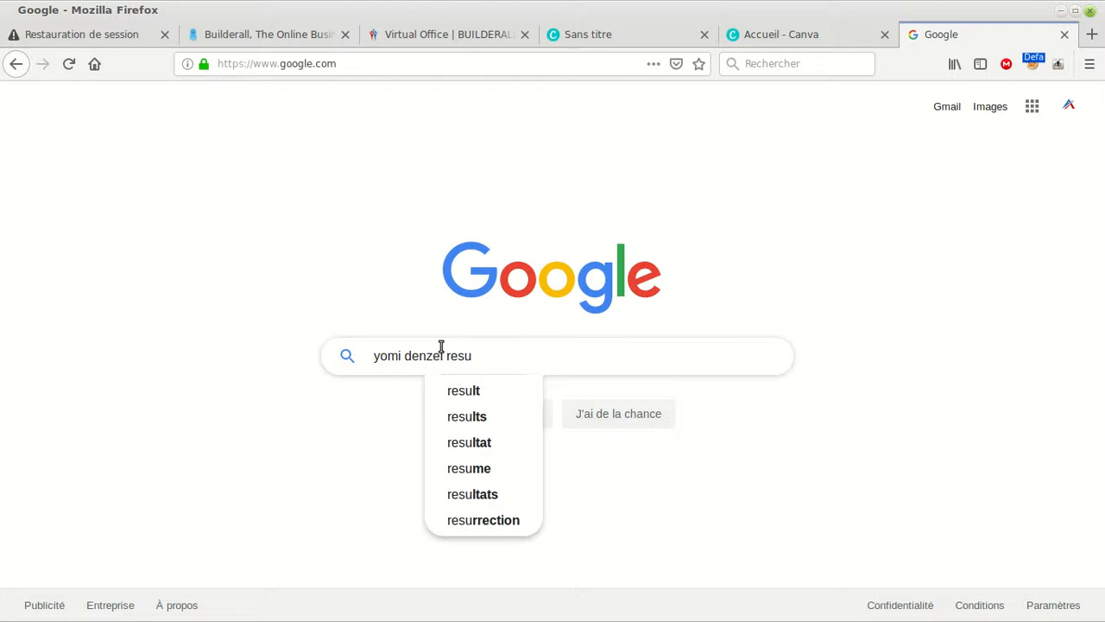
{"action": "key", "text": "Down"}
{"action": "key", "text": "Down"}
{"action": "key", "text": "Down"}
{"action": "key", "text": "Return"}
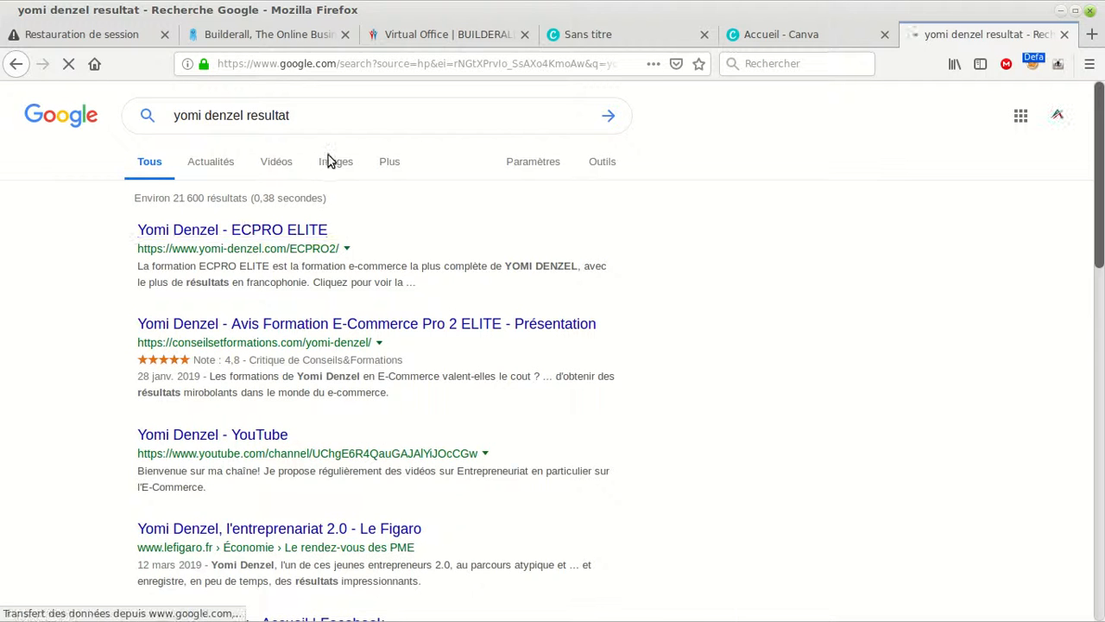
Step: Show the image results for the search and look through them for screenshots of online store sales
{"action": "left_click", "coordinate": [334, 164]}
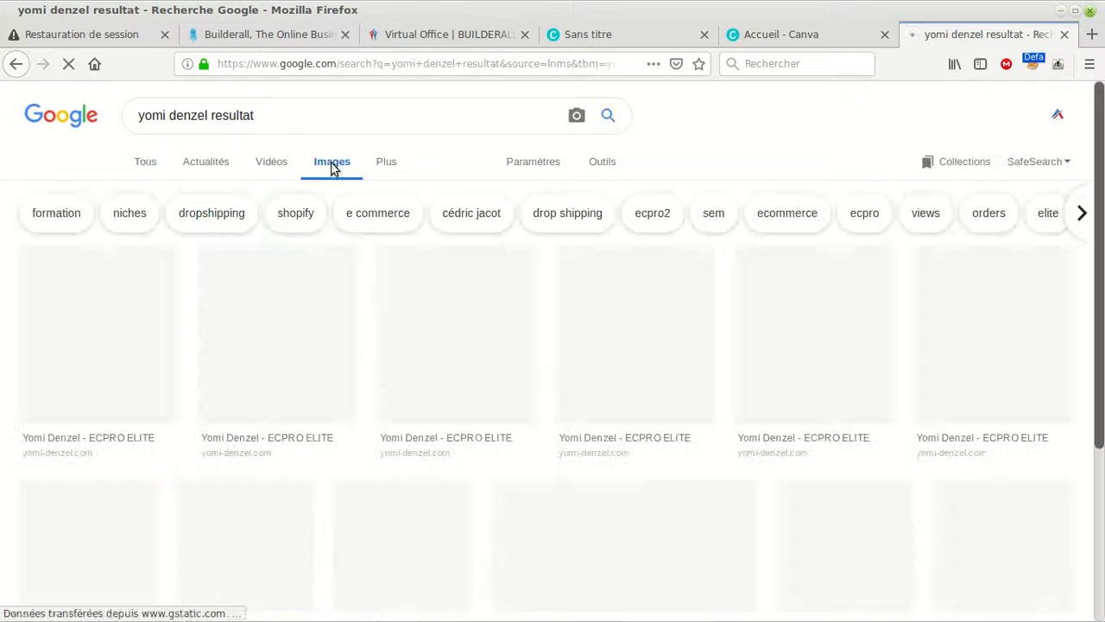
{"action": "scroll", "coordinate": [167, 320], "scroll_direction": "down", "scroll_amount": 5}
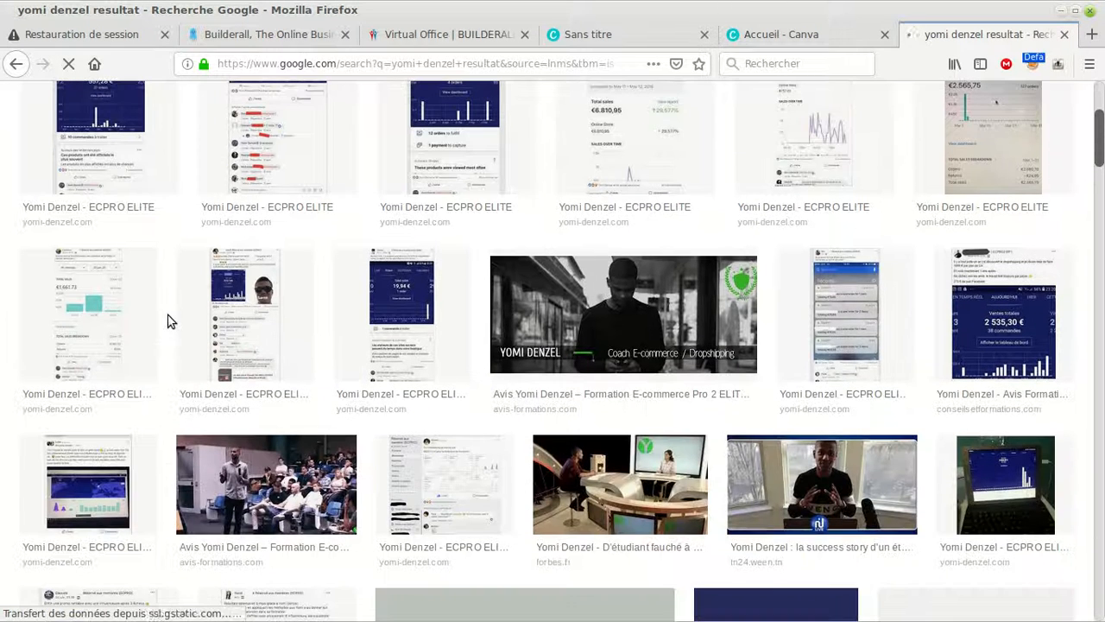
{"action": "scroll", "coordinate": [168, 320], "scroll_direction": "down", "scroll_amount": 6}
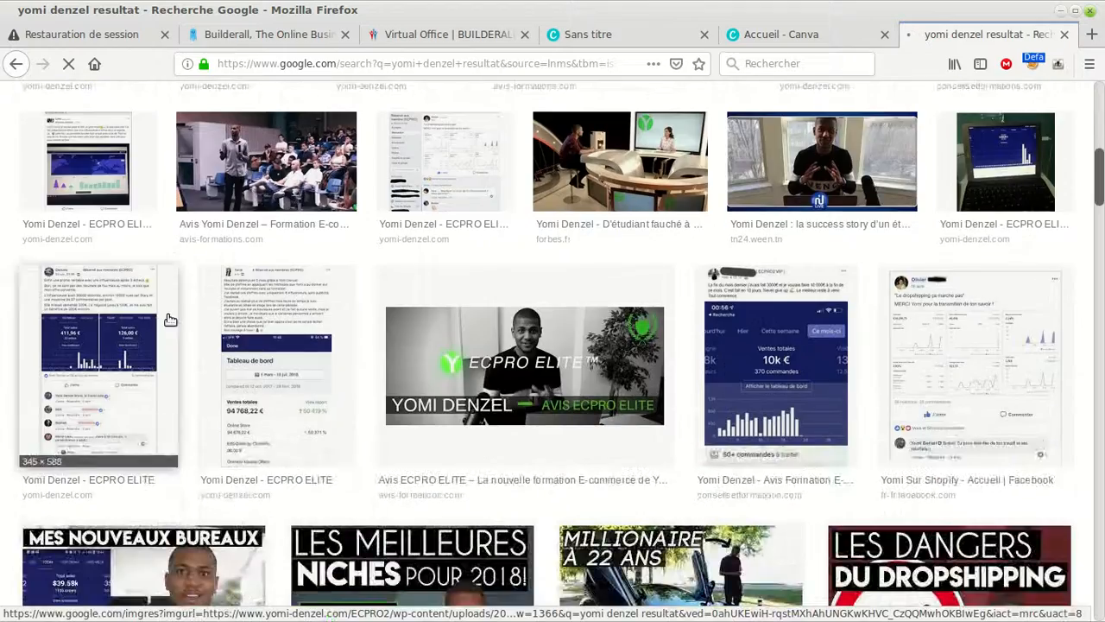
{"action": "scroll", "coordinate": [167, 320], "scroll_direction": "up", "scroll_amount": 4}
{"action": "scroll", "coordinate": [823, 335], "scroll_direction": "down", "scroll_amount": 5}
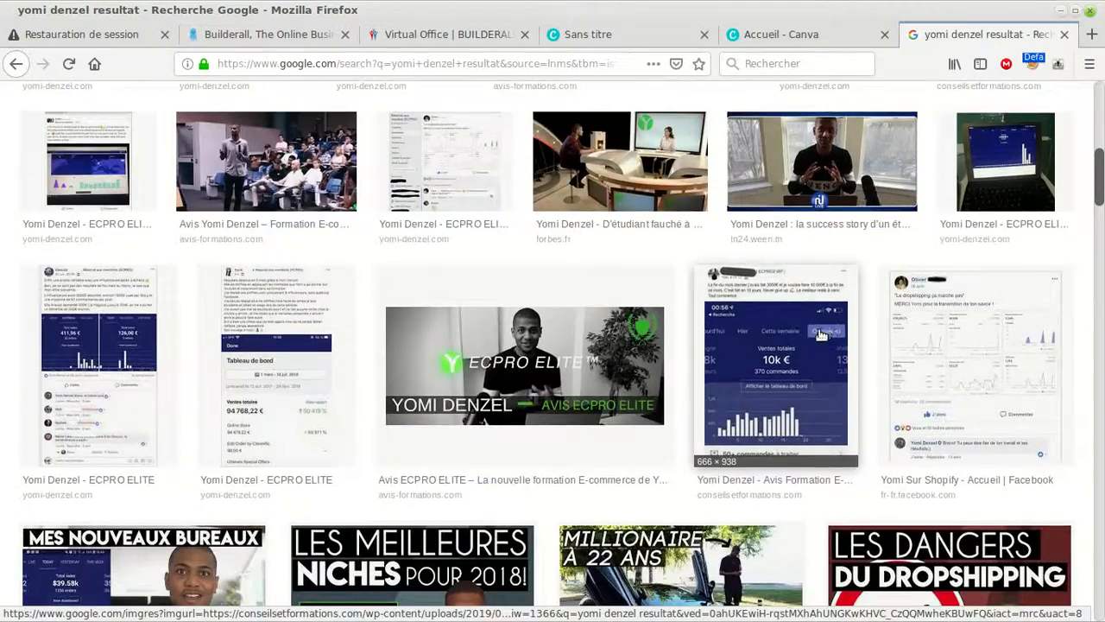
{"action": "scroll", "coordinate": [823, 335], "scroll_direction": "down", "scroll_amount": 6}
{"action": "scroll", "coordinate": [362, 482], "scroll_direction": "up", "scroll_amount": 4}
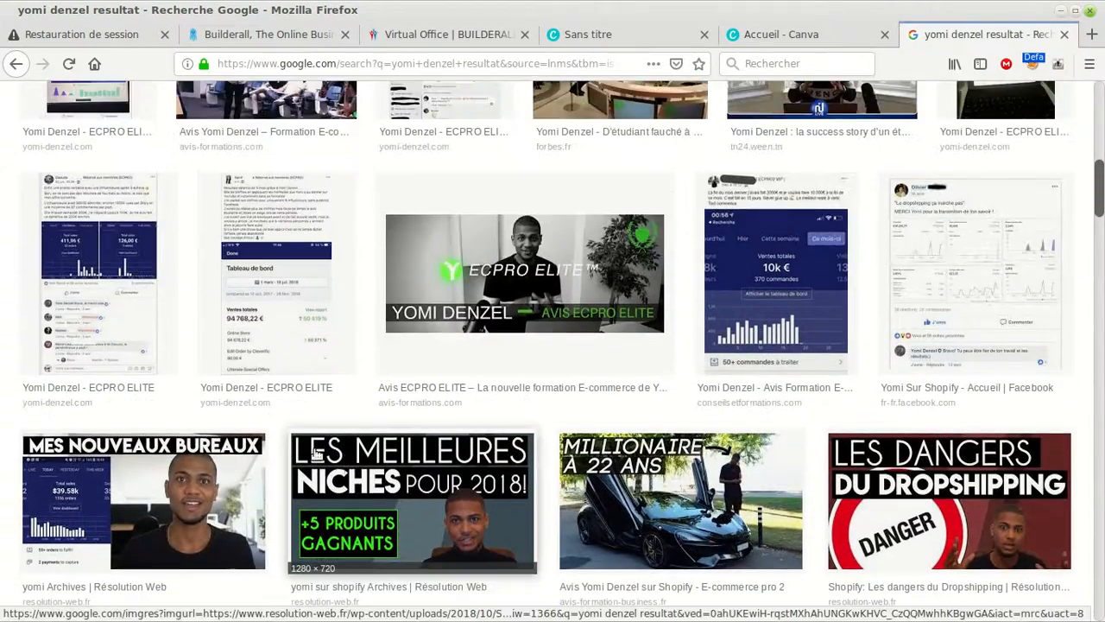
Step: Preview two sales screenshots in the image results and save the "10k €" monthly sales screenshot to the computer
{"action": "left_click", "coordinate": [301, 250]}
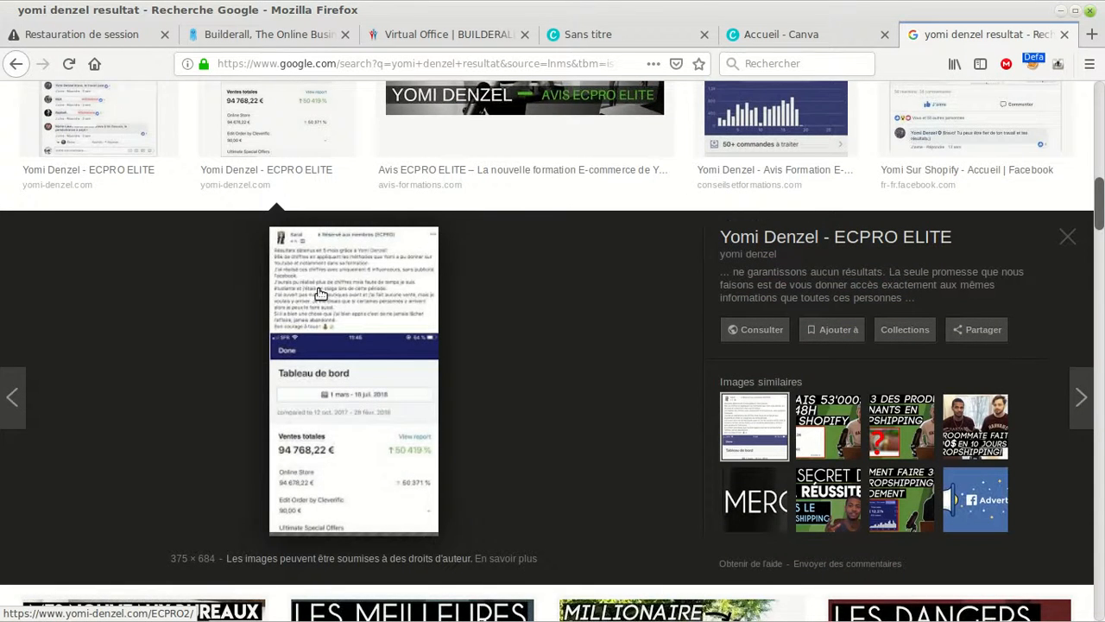
{"action": "left_click", "coordinate": [777, 125]}
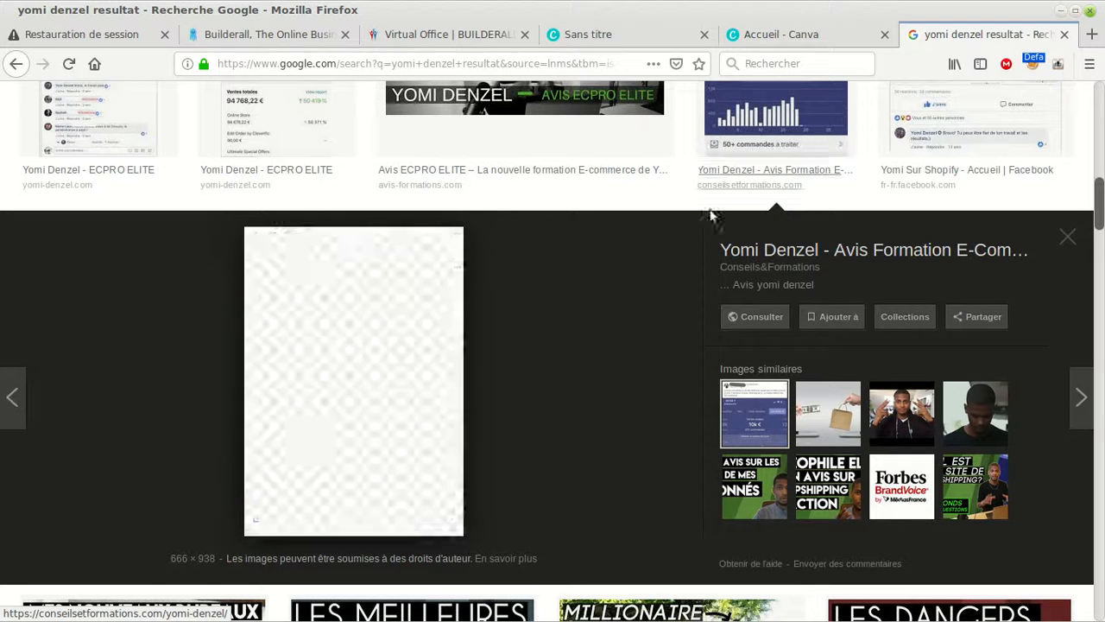
{"action": "right_click", "coordinate": [345, 302]}
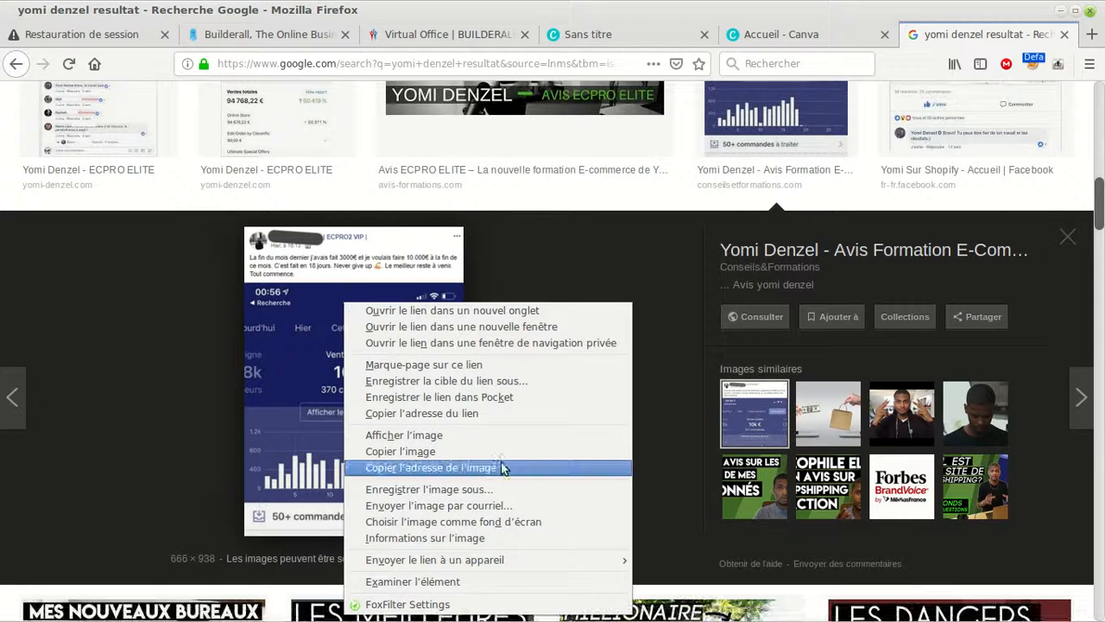
{"action": "left_click", "coordinate": [501, 489]}
{"action": "key", "text": "Return"}
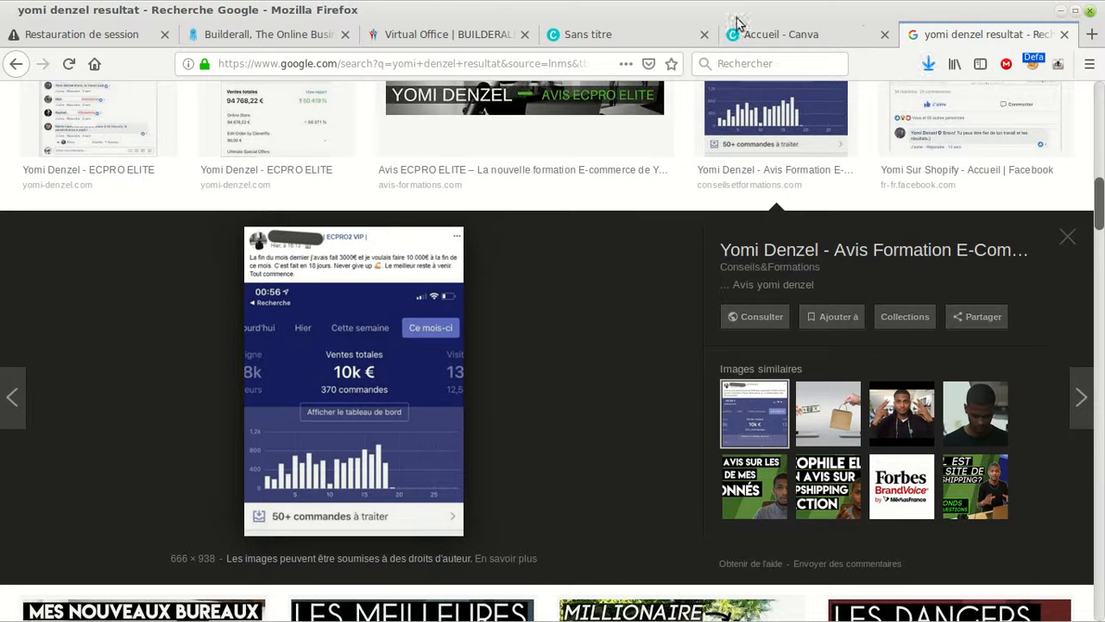
Step: Switch to the untitled Canva design, view the Magic Resize offer and dismiss it
{"action": "left_click", "coordinate": [752, 33]}
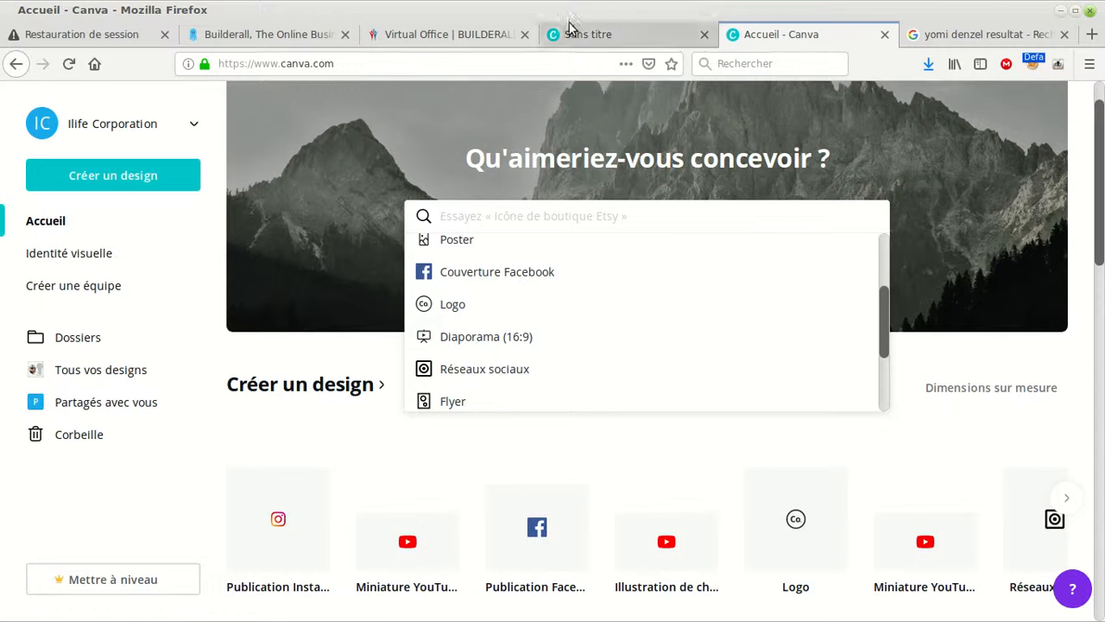
{"action": "left_click", "coordinate": [621, 32]}
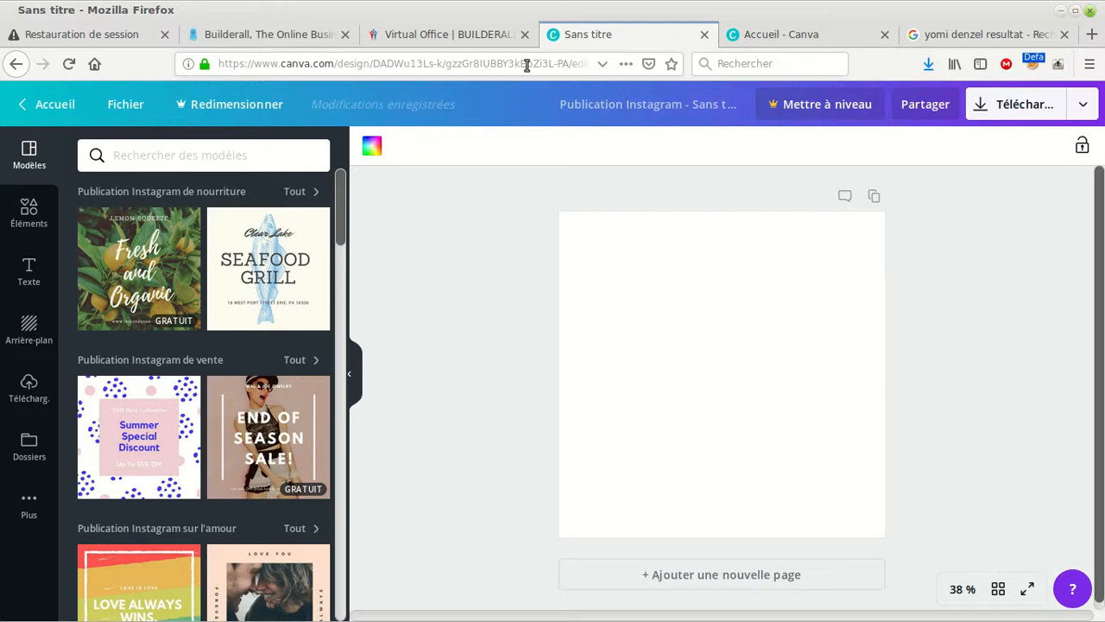
{"action": "left_click", "coordinate": [227, 106]}
{"action": "scroll", "coordinate": [336, 417], "scroll_direction": "down", "scroll_amount": 1}
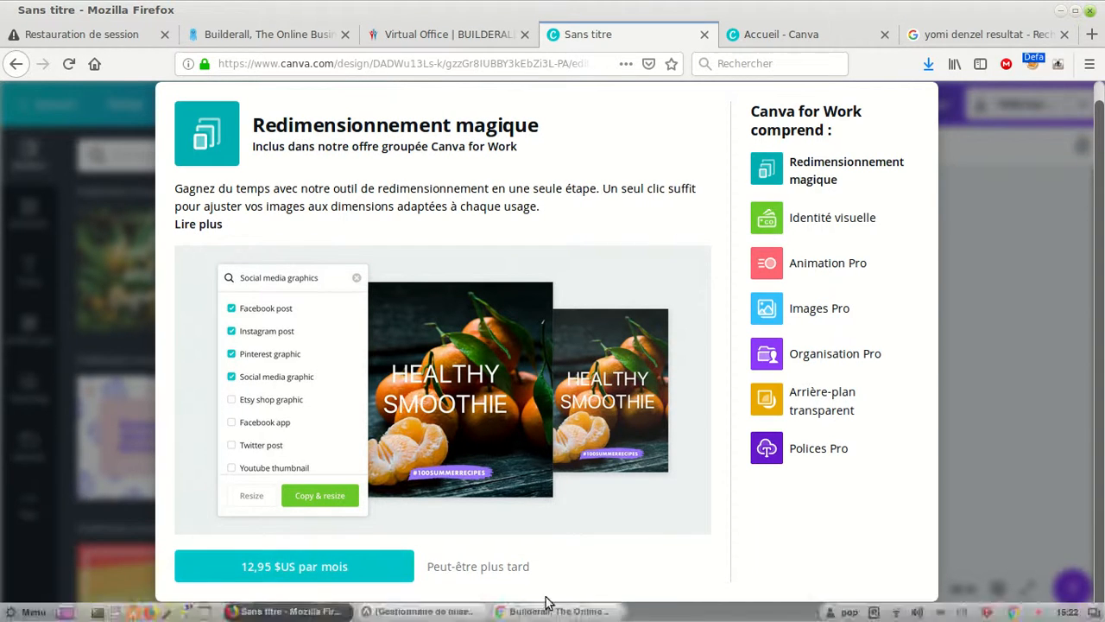
{"action": "left_click", "coordinate": [480, 566]}
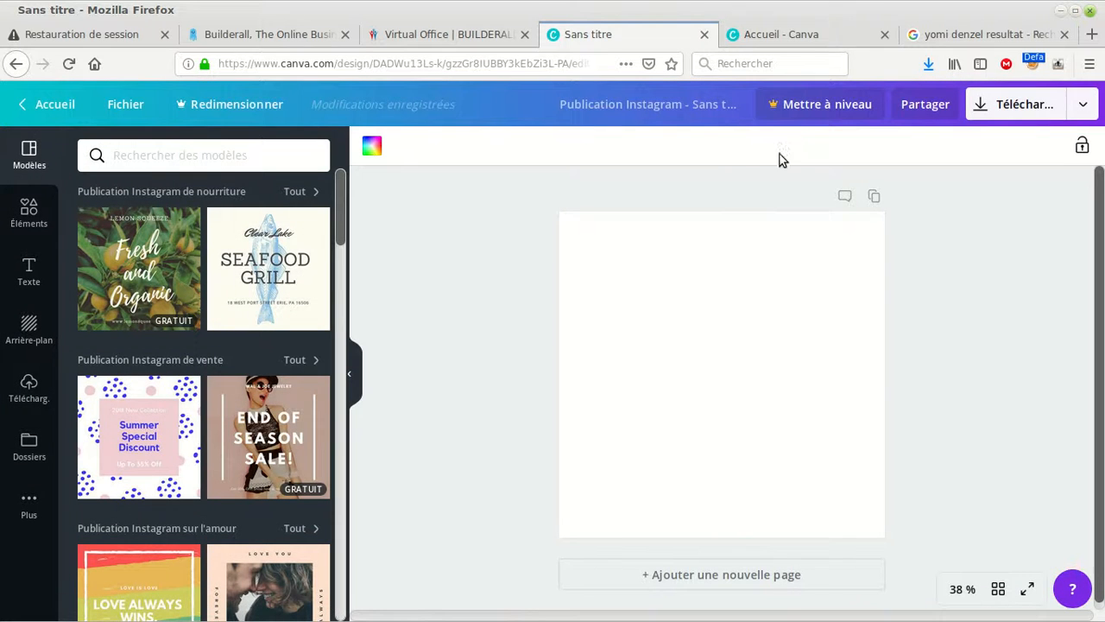
Step: Open the Canva for Work upgrade form from the Magic Resize offer and select the annual plan at 9,95 $US per month
{"action": "left_click", "coordinate": [223, 105]}
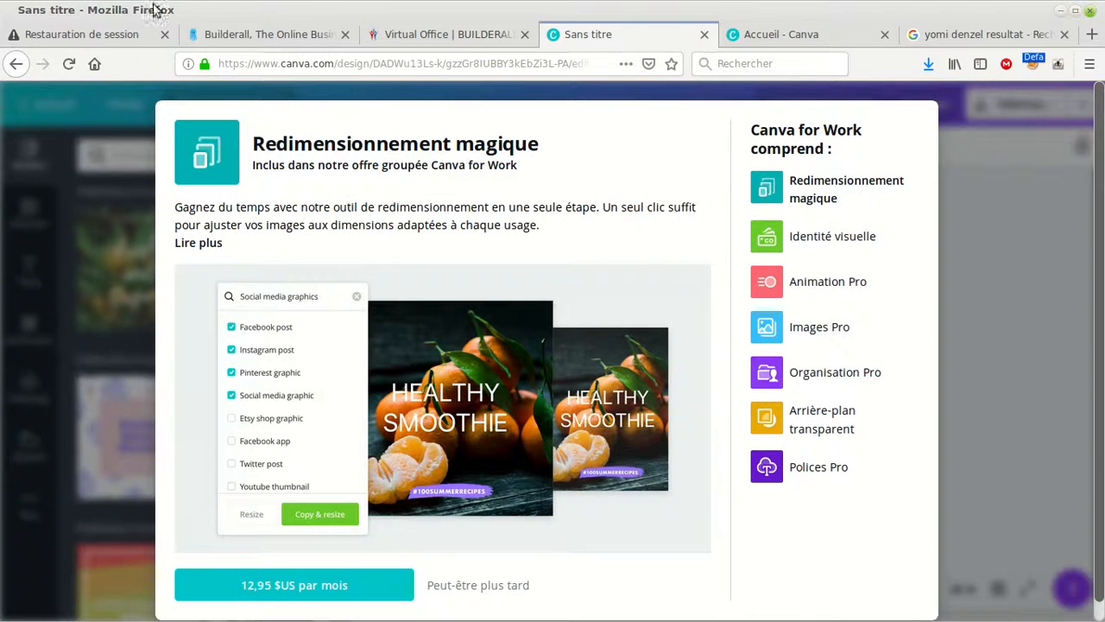
{"action": "left_click", "coordinate": [294, 585]}
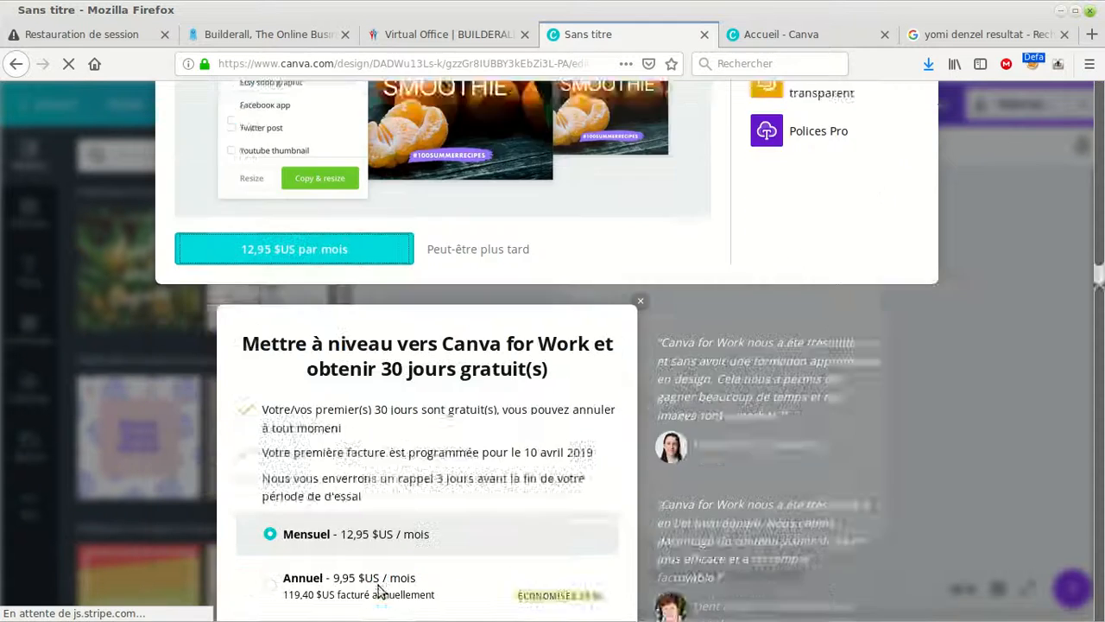
{"action": "left_click", "coordinate": [378, 441]}
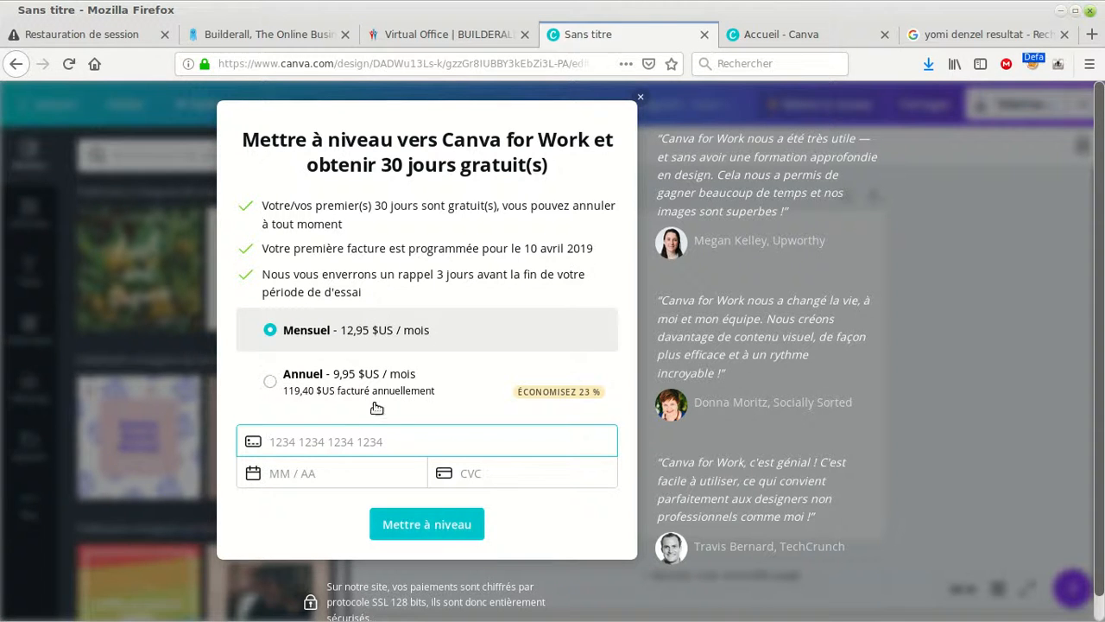
{"action": "left_click", "coordinate": [335, 471]}
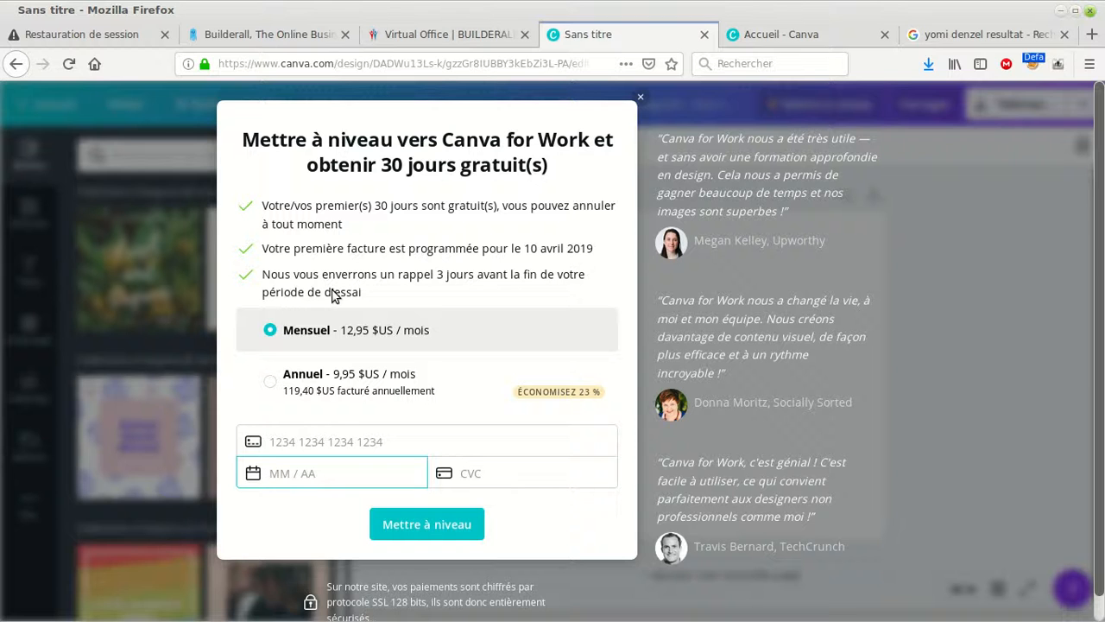
{"action": "left_click", "coordinate": [295, 380]}
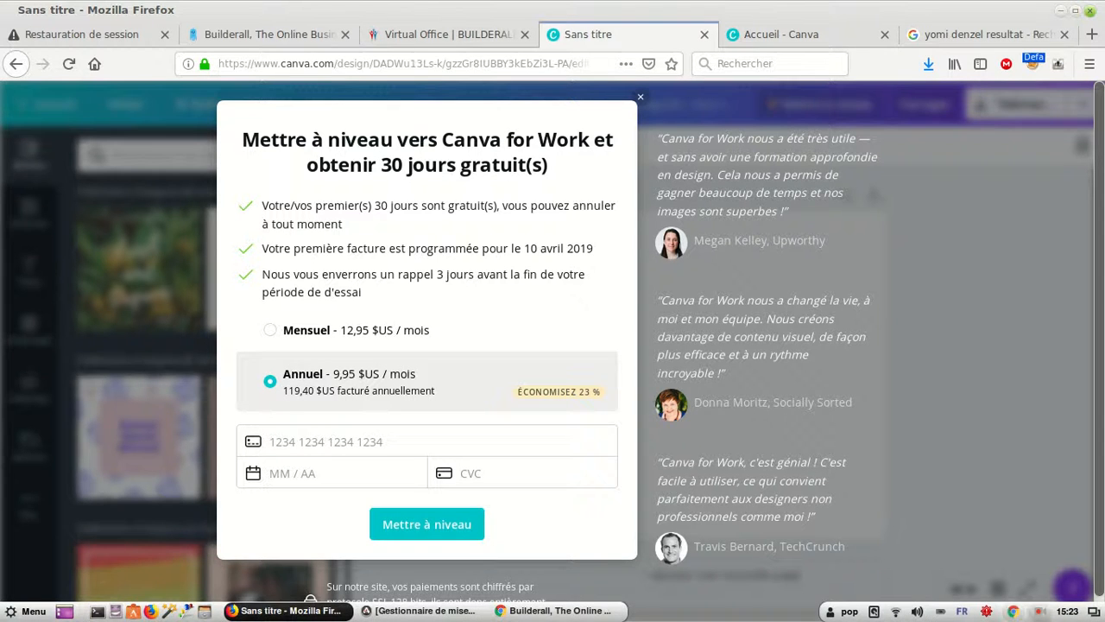
{"action": "left_click", "coordinate": [1039, 611]}
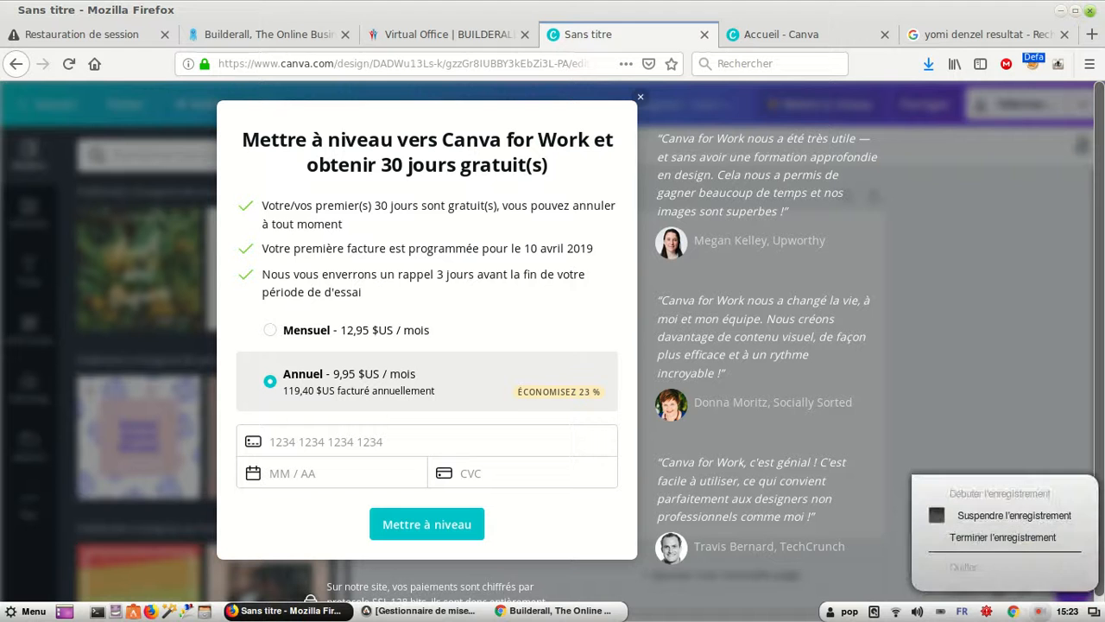
{"action": "left_click", "coordinate": [1044, 521]}
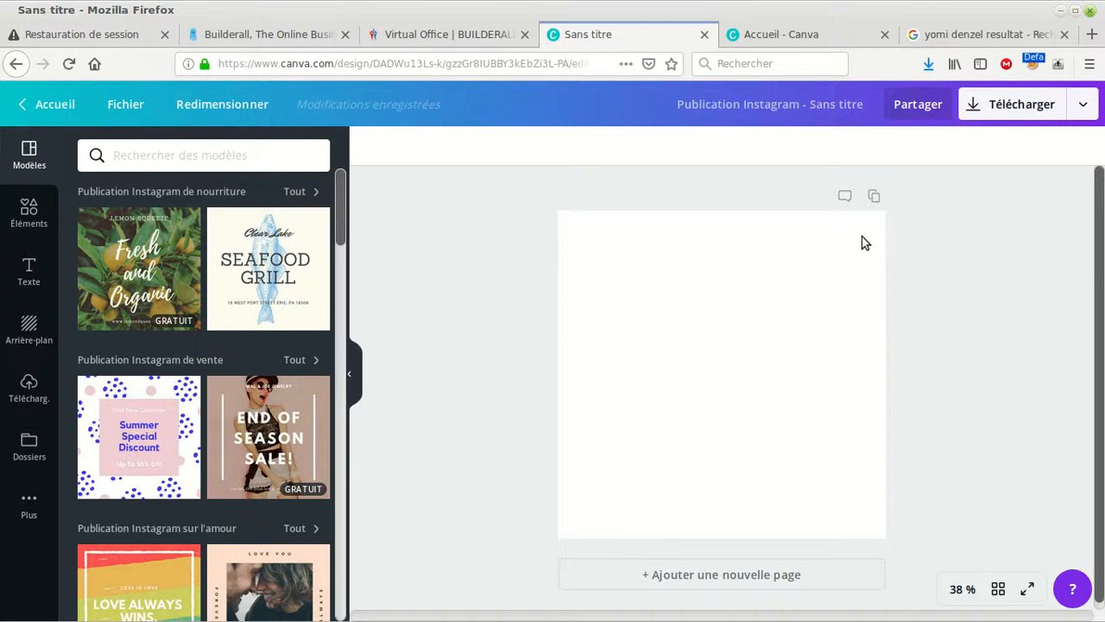
Step: Enable custom dimensions for resizing the design and look up the recommended media size in the Builderall mockup editor
{"action": "left_click", "coordinate": [212, 103]}
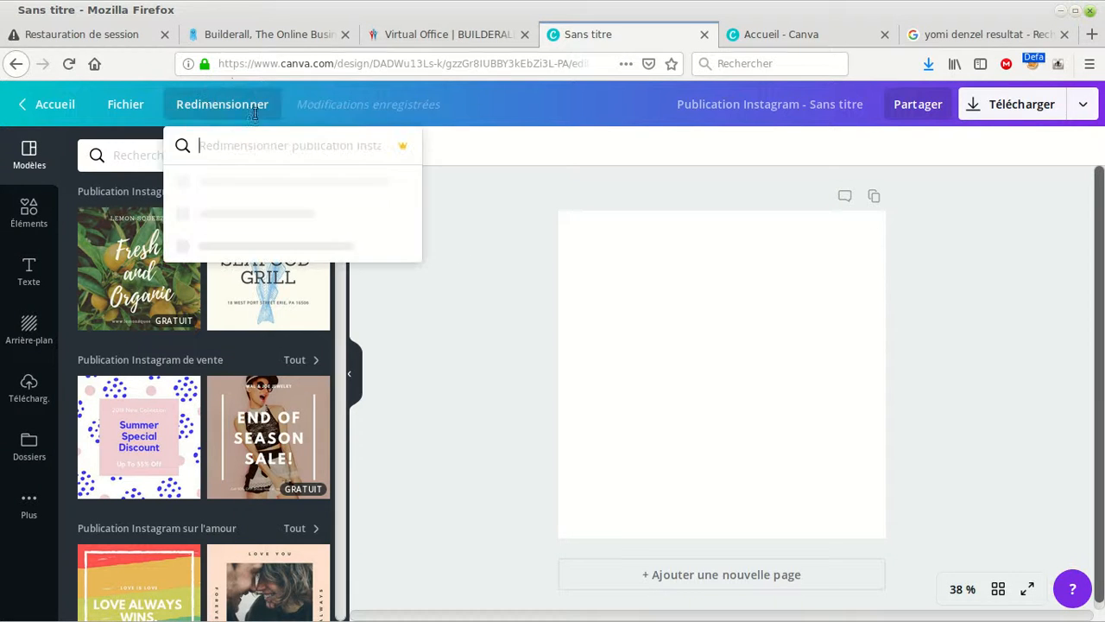
{"action": "left_click", "coordinate": [216, 188]}
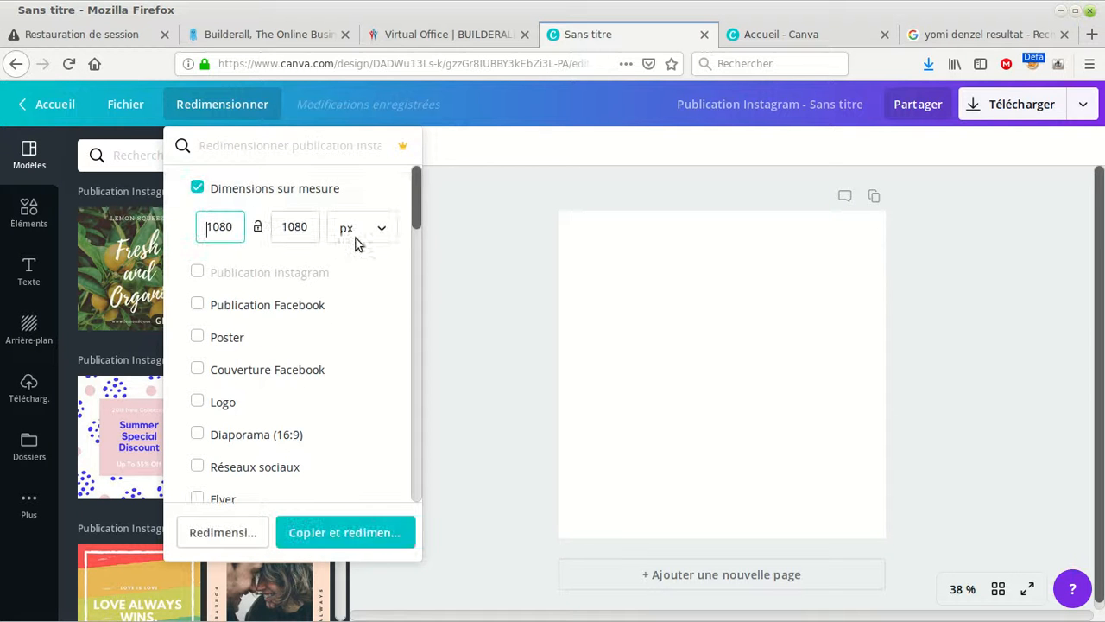
{"action": "left_click", "coordinate": [386, 37]}
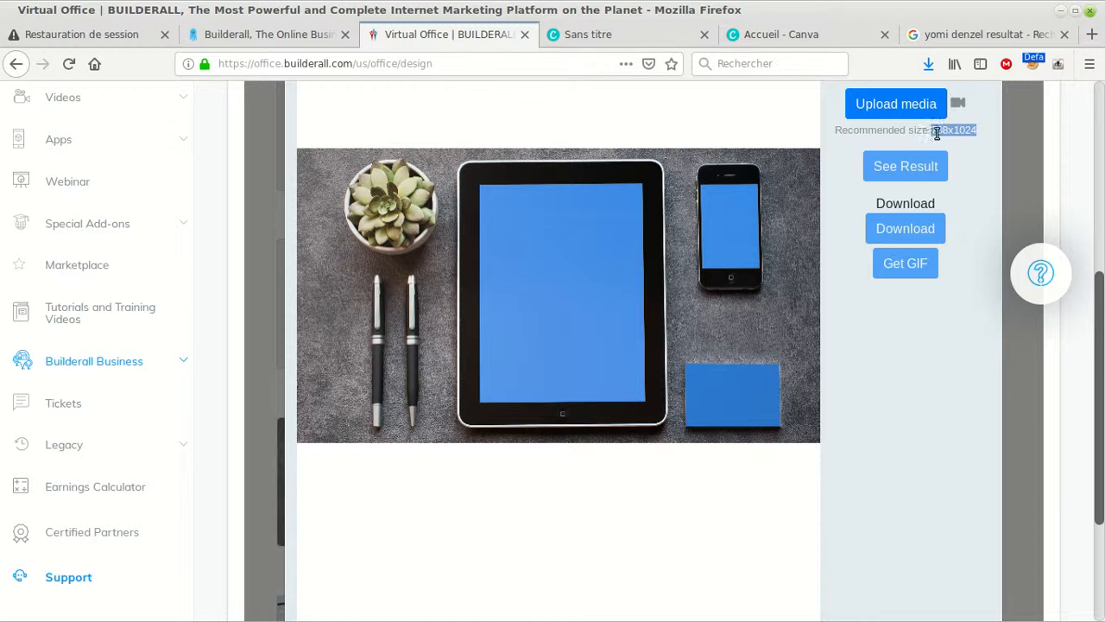
{"action": "double_click", "coordinate": [937, 133]}
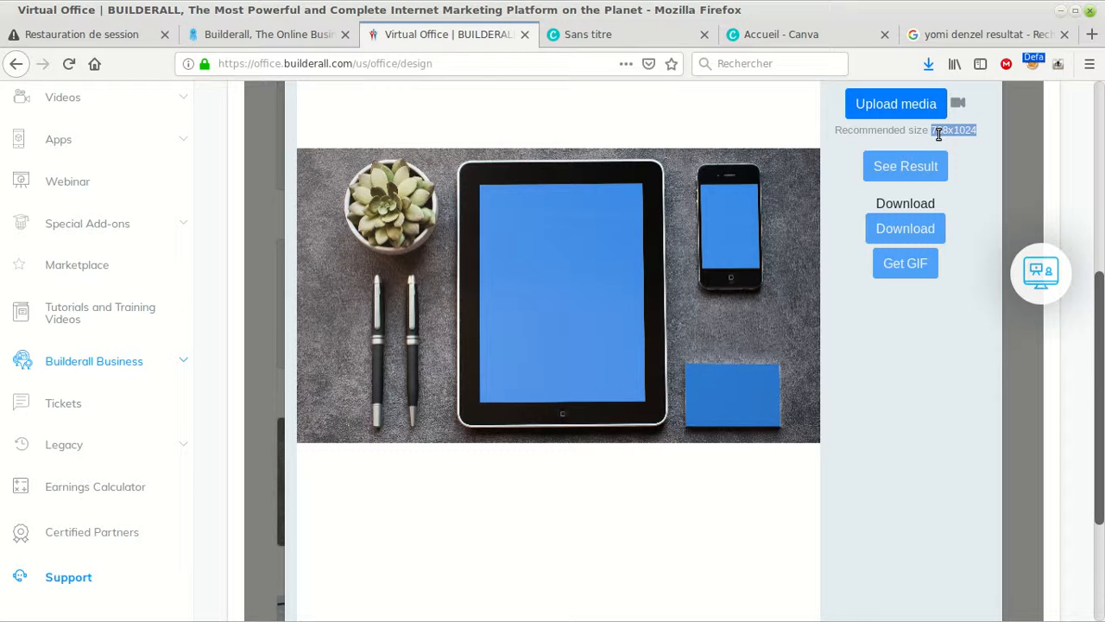
Step: Return to the untitled Canva design, set the custom dimensions to 768 × 1024 px and create a resized copy
{"action": "left_click", "coordinate": [678, 34]}
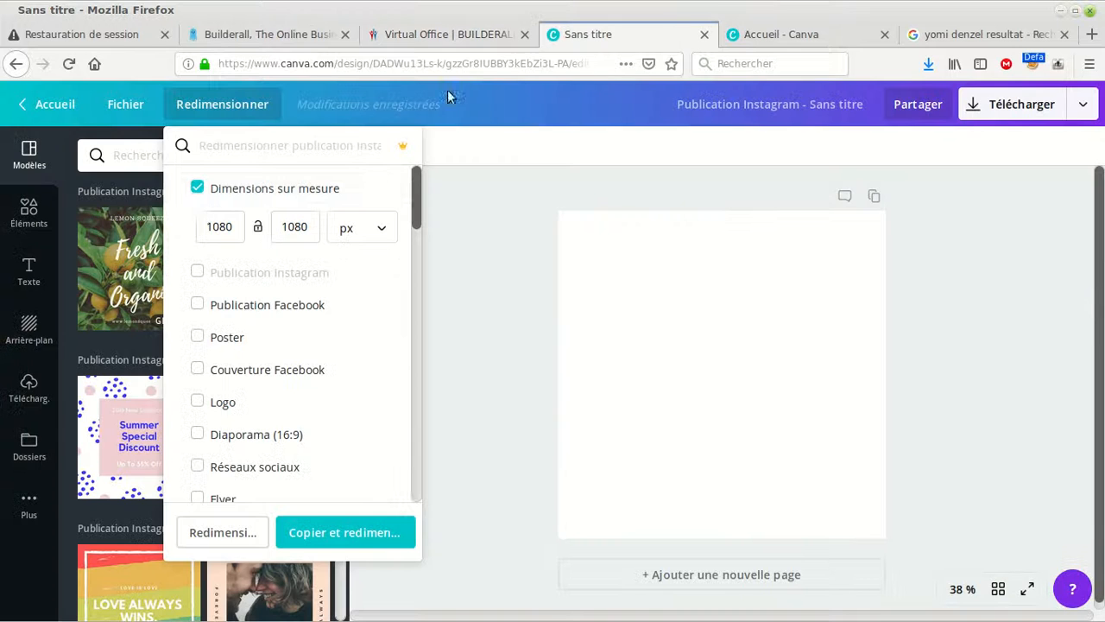
{"action": "left_click", "coordinate": [229, 233]}
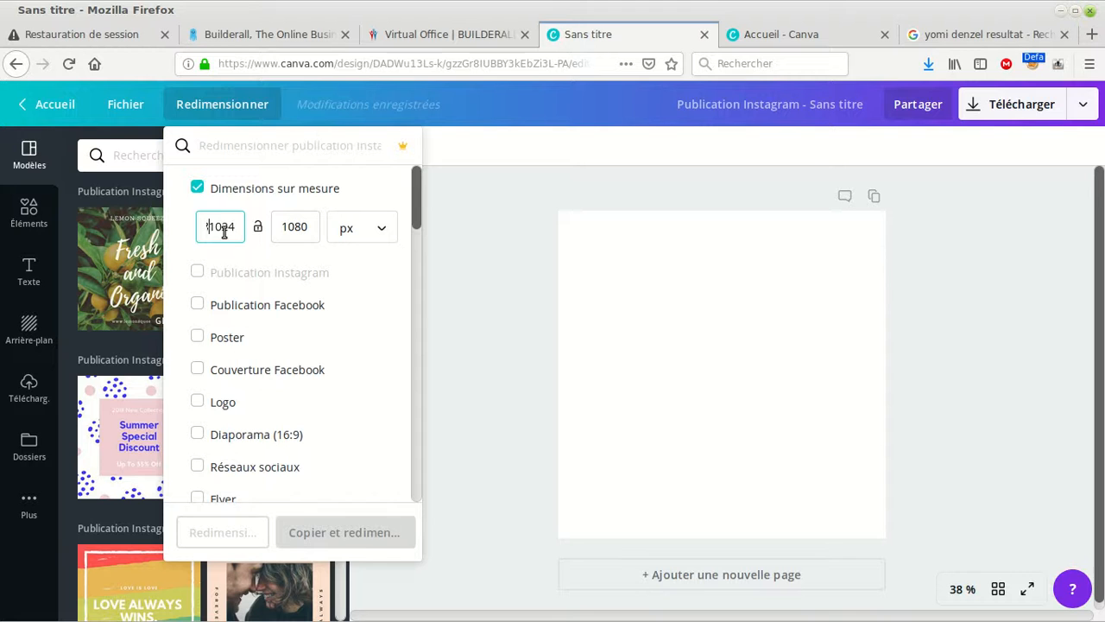
{"action": "key", "text": "BackSpace"}
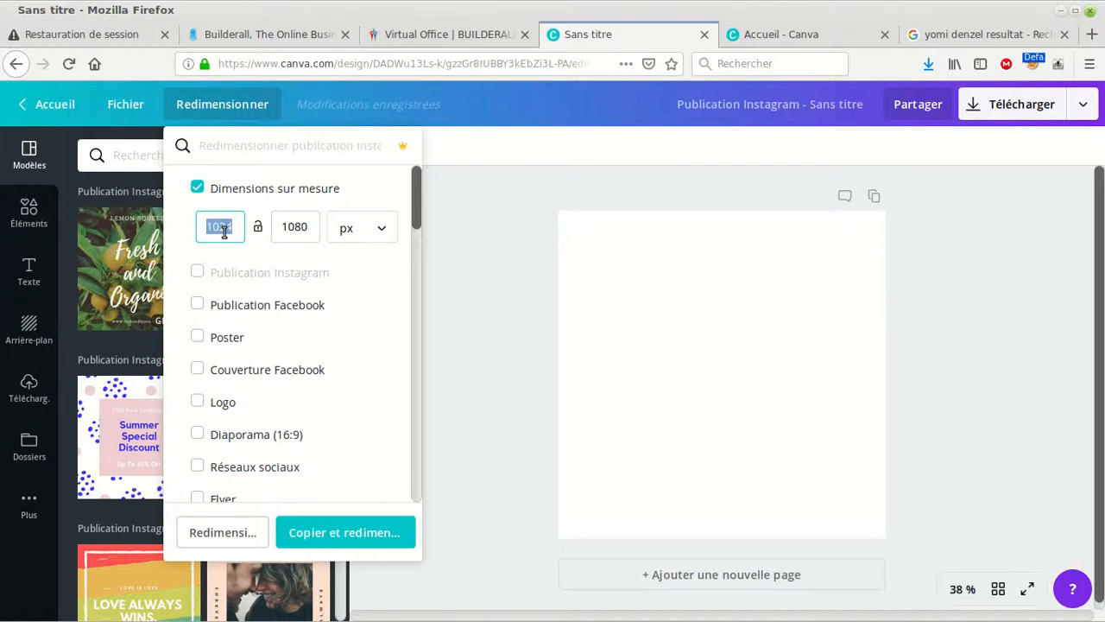
{"action": "left_click", "coordinate": [290, 227]}
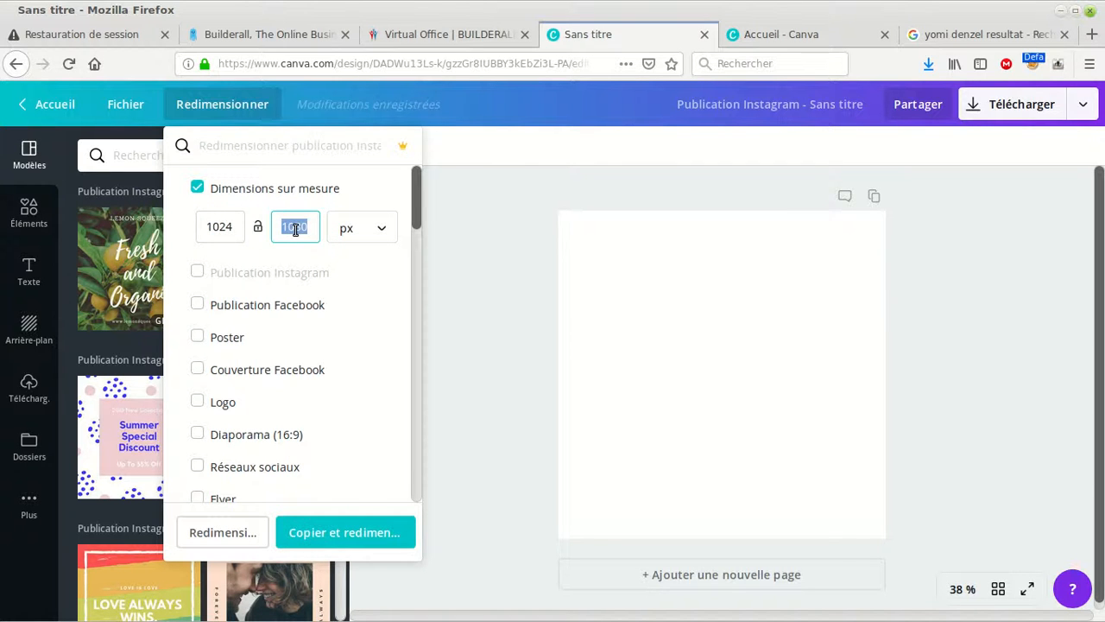
{"action": "left_click", "coordinate": [213, 227]}
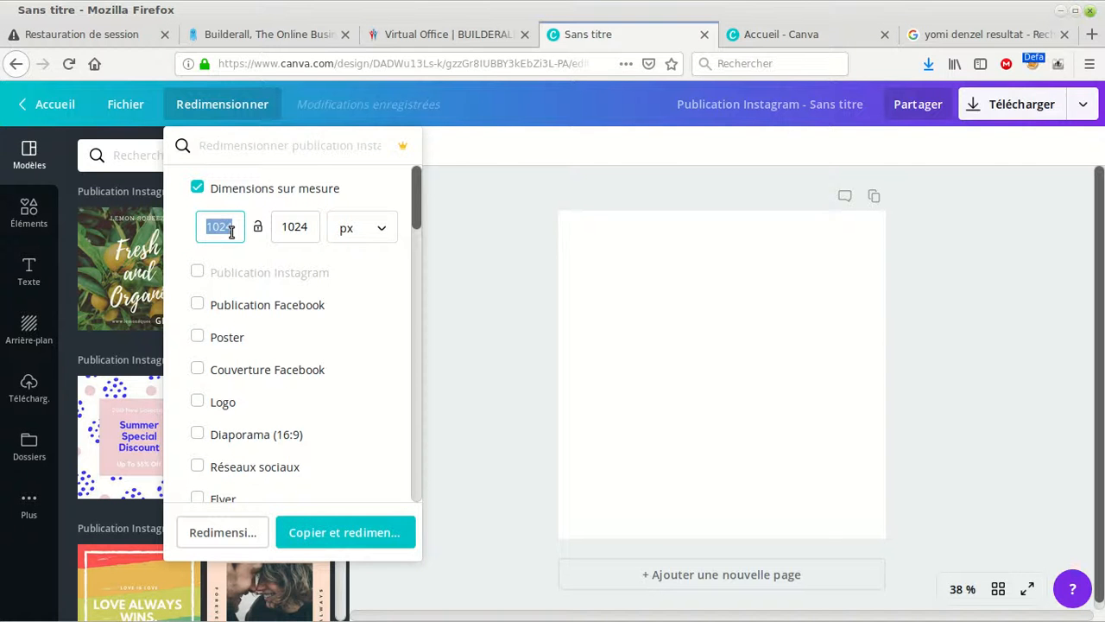
{"action": "type", "text": "768"}
{"action": "left_click", "coordinate": [374, 544]}
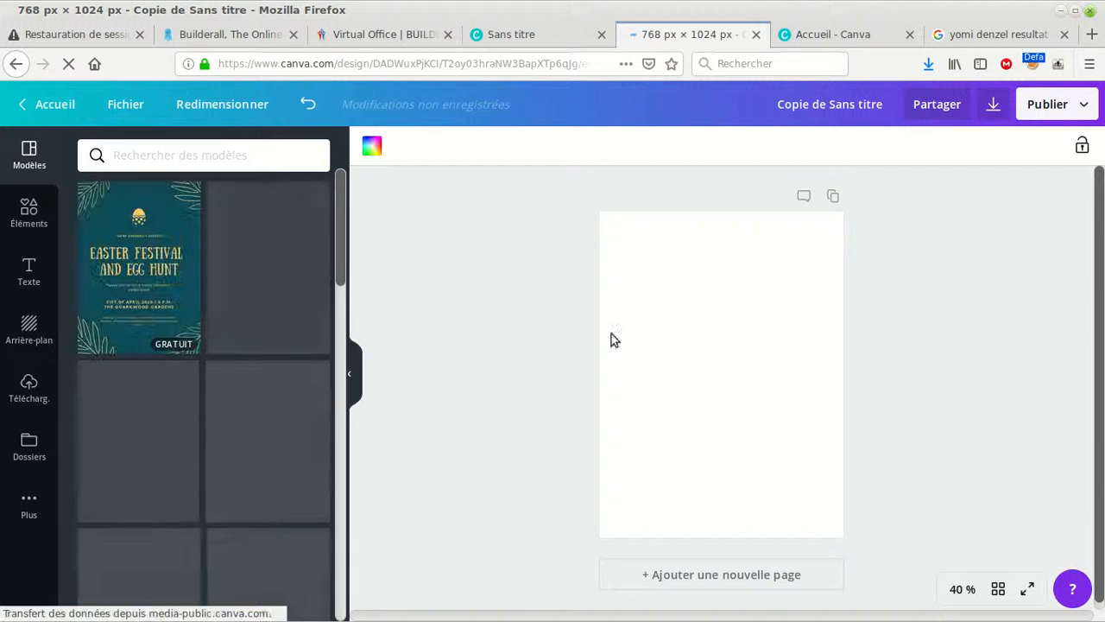
Step: Upload Screenshot_2019-03-19-Yomi-Denzel-ECPRO-ELITE1-1.png from the Images folder to the Canva uploads
{"action": "left_click", "coordinate": [52, 387]}
{"action": "left_click", "coordinate": [152, 157]}
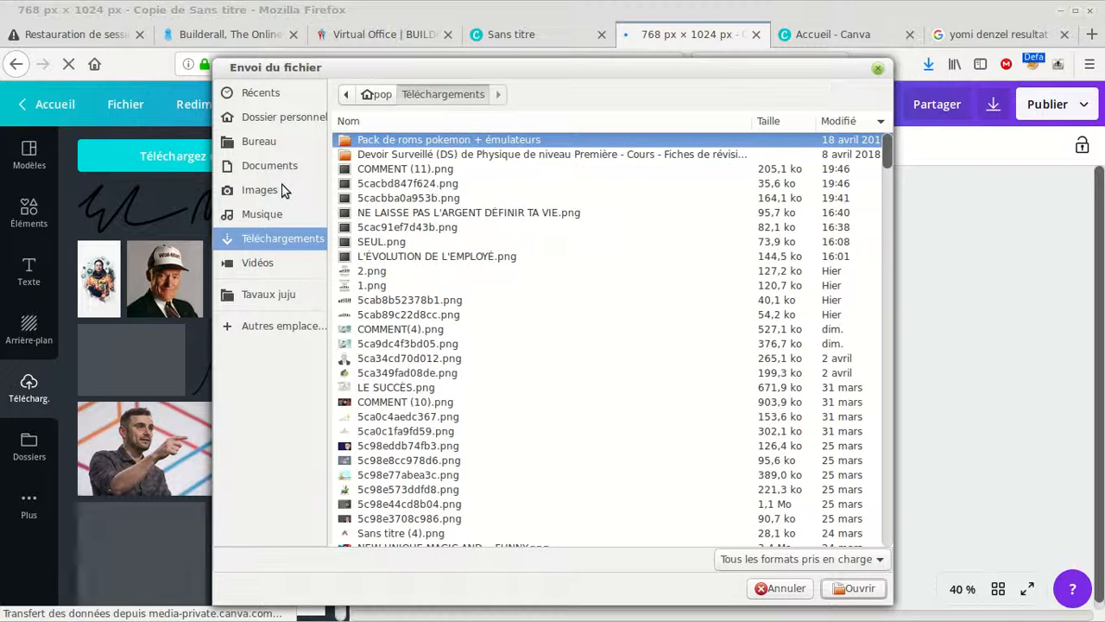
{"action": "left_click", "coordinate": [287, 191]}
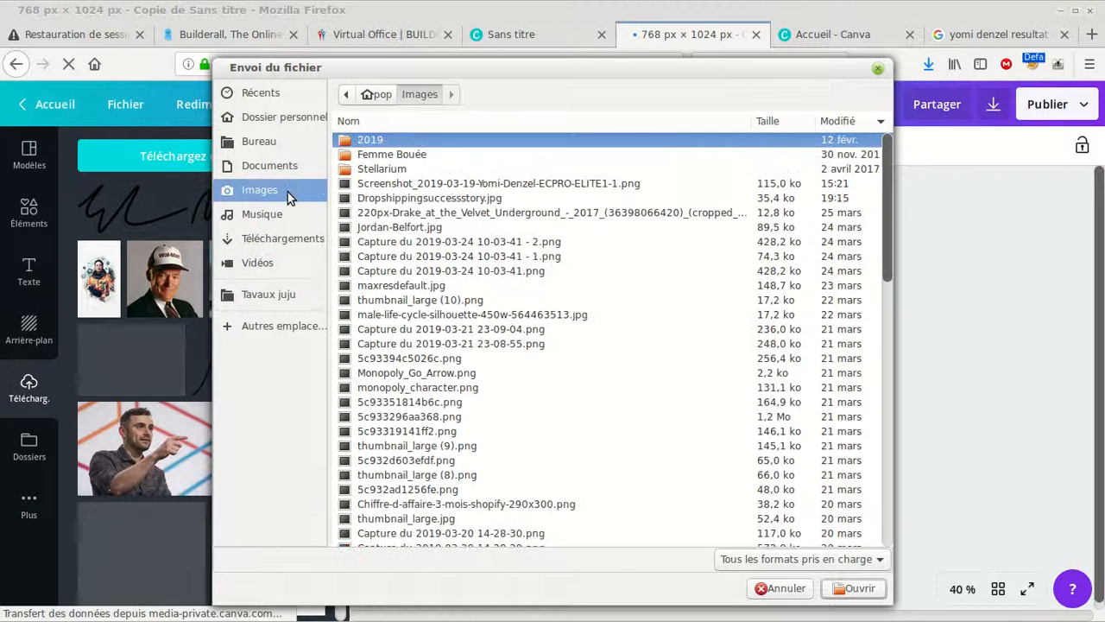
{"action": "left_click", "coordinate": [826, 183]}
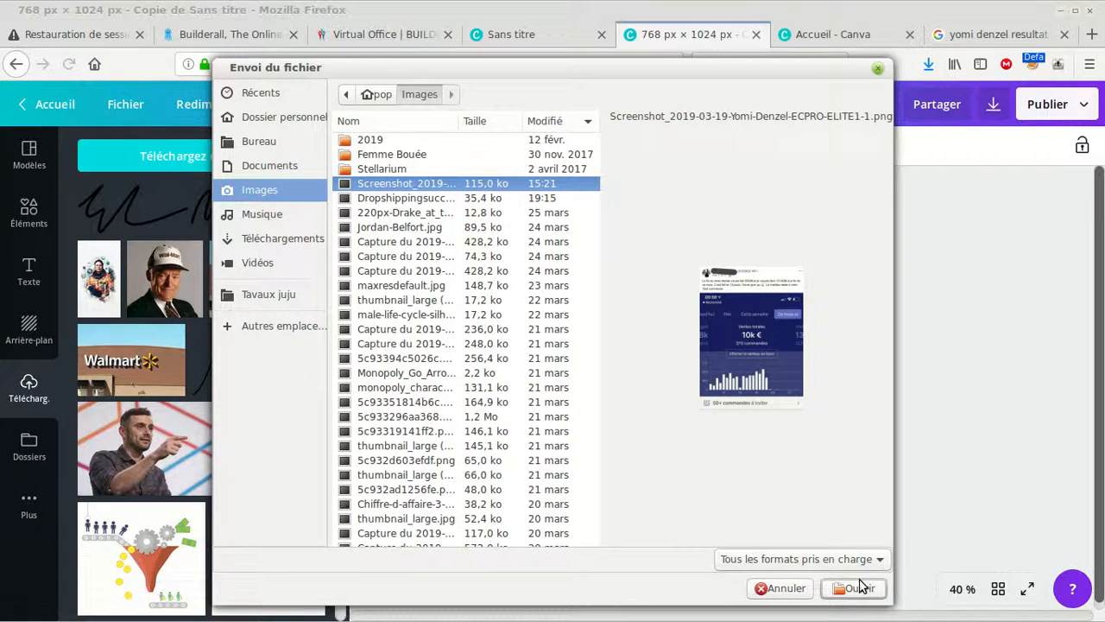
{"action": "left_click", "coordinate": [858, 587]}
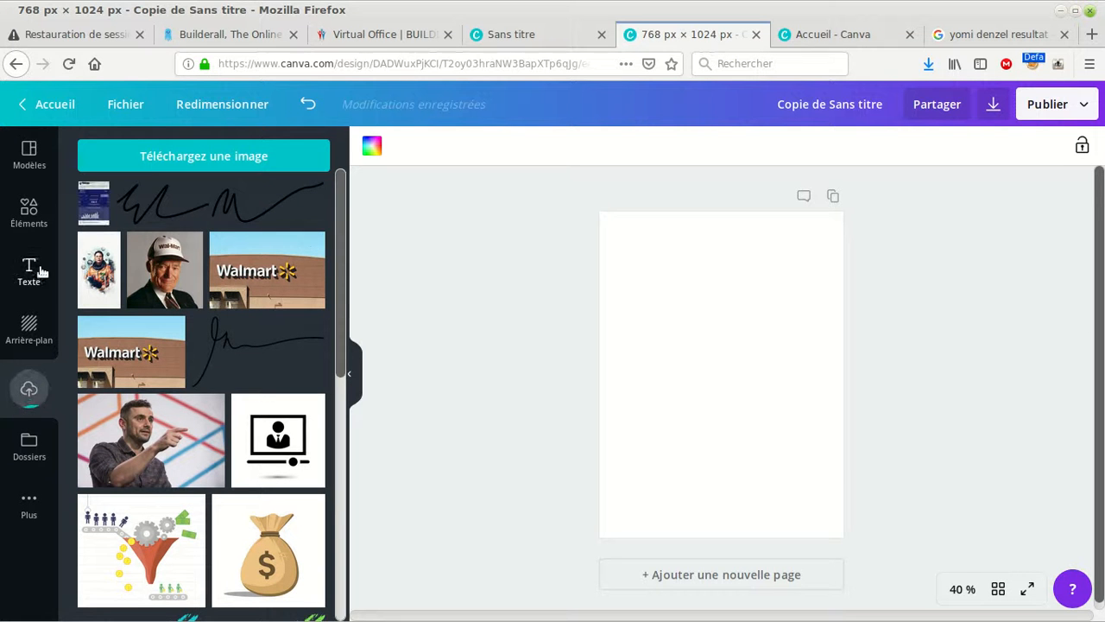
Step: Add a single-image grid covering the page and fill it with the uploaded sales screenshot
{"action": "left_click", "coordinate": [35, 221]}
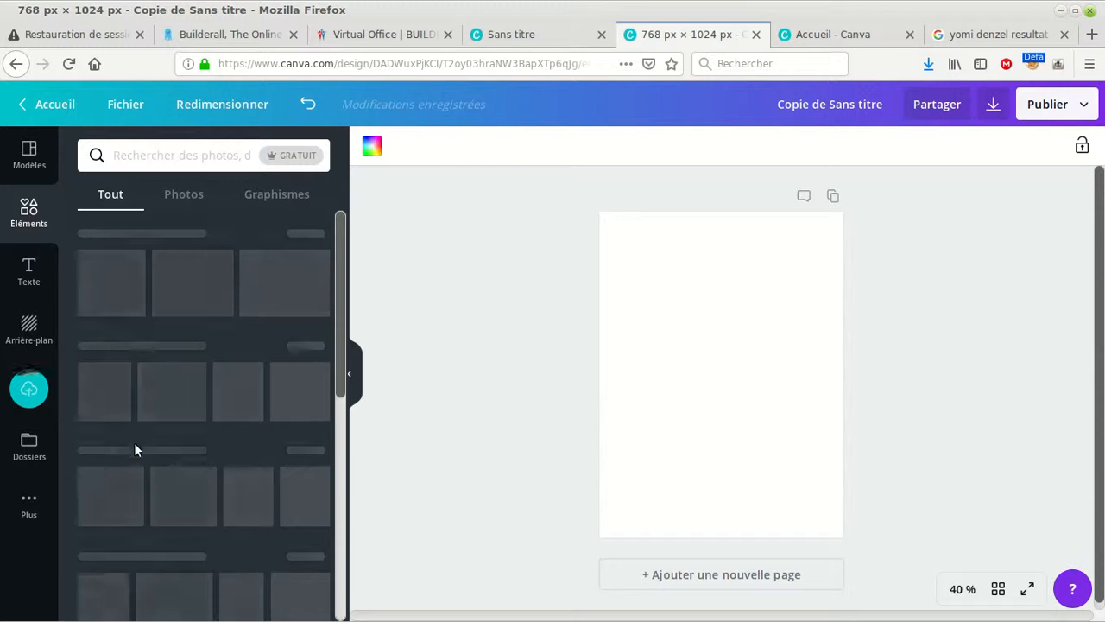
{"action": "scroll", "coordinate": [238, 441], "scroll_direction": "down", "scroll_amount": 2}
{"action": "scroll", "coordinate": [174, 436], "scroll_direction": "down", "scroll_amount": 2}
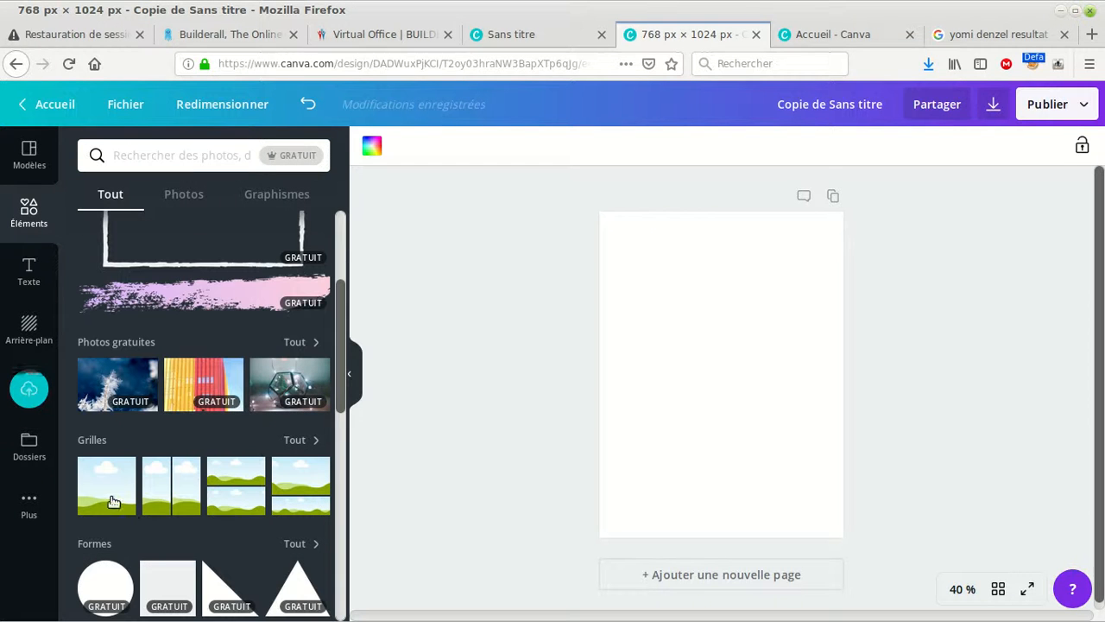
{"action": "left_click", "coordinate": [112, 501]}
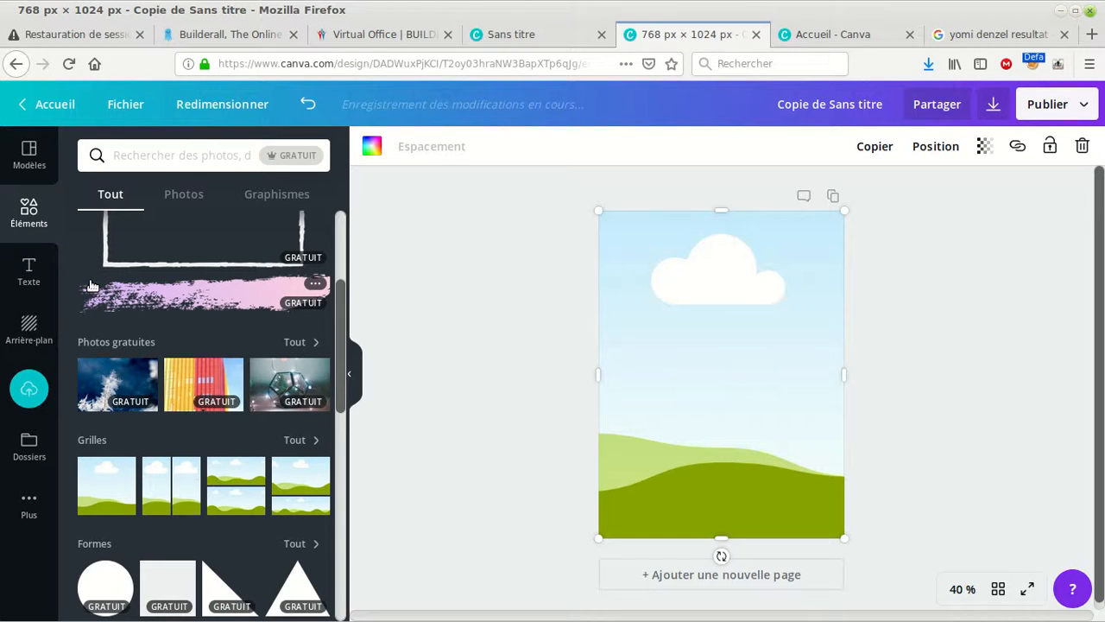
{"action": "left_click", "coordinate": [29, 388]}
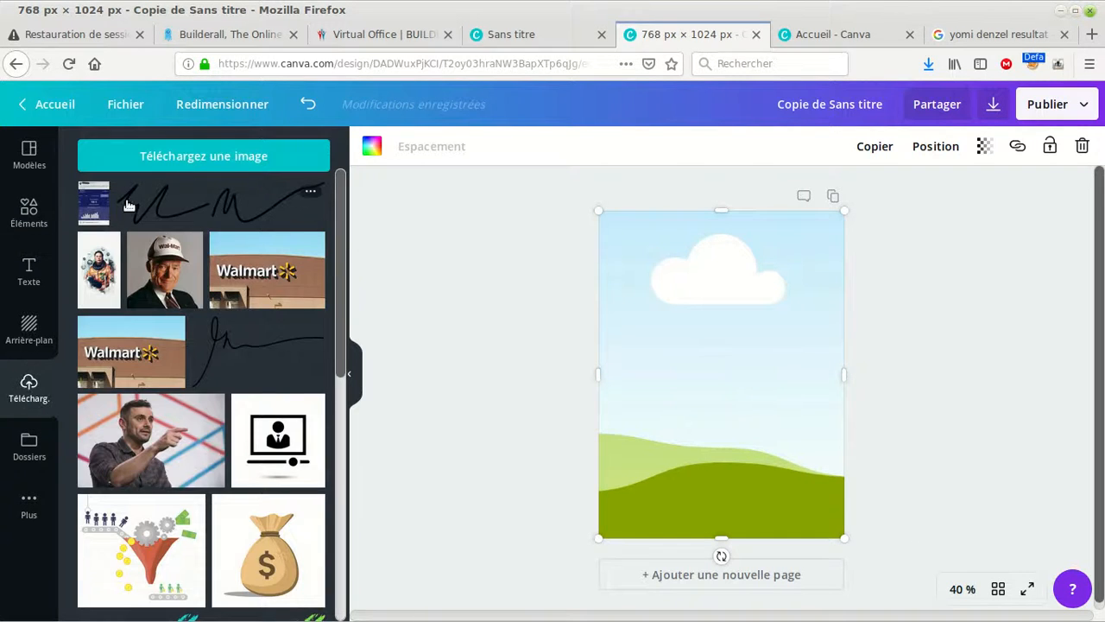
{"action": "left_click", "coordinate": [90, 204]}
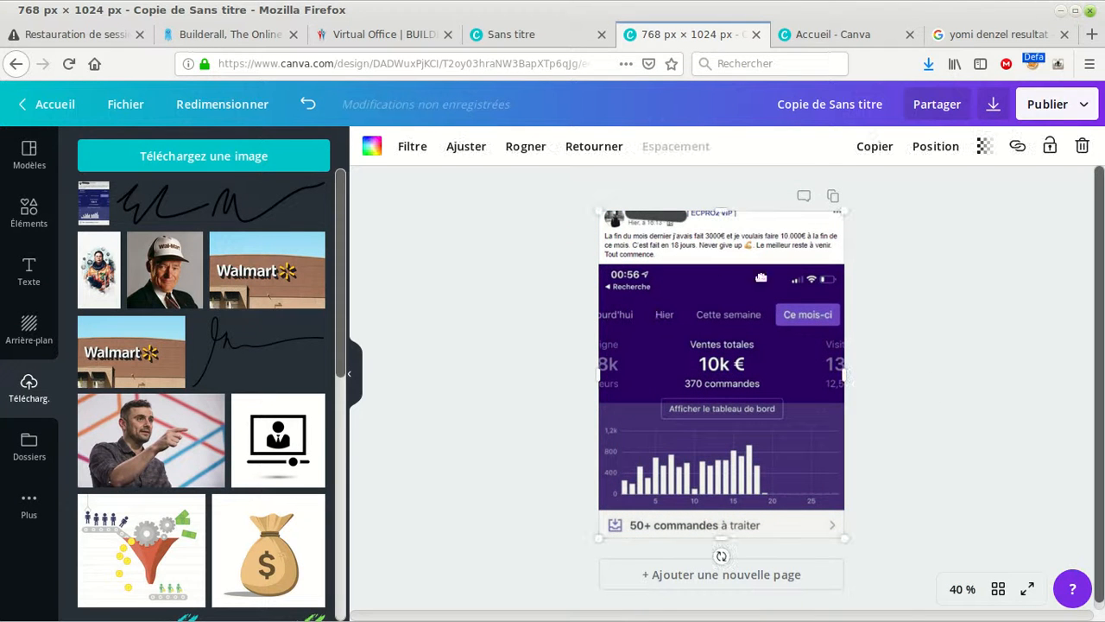
Step: Download the 768 × 1024 px design as a PNG and save the file to the computer
{"action": "left_click", "coordinate": [1051, 108]}
{"action": "left_click", "coordinate": [915, 189]}
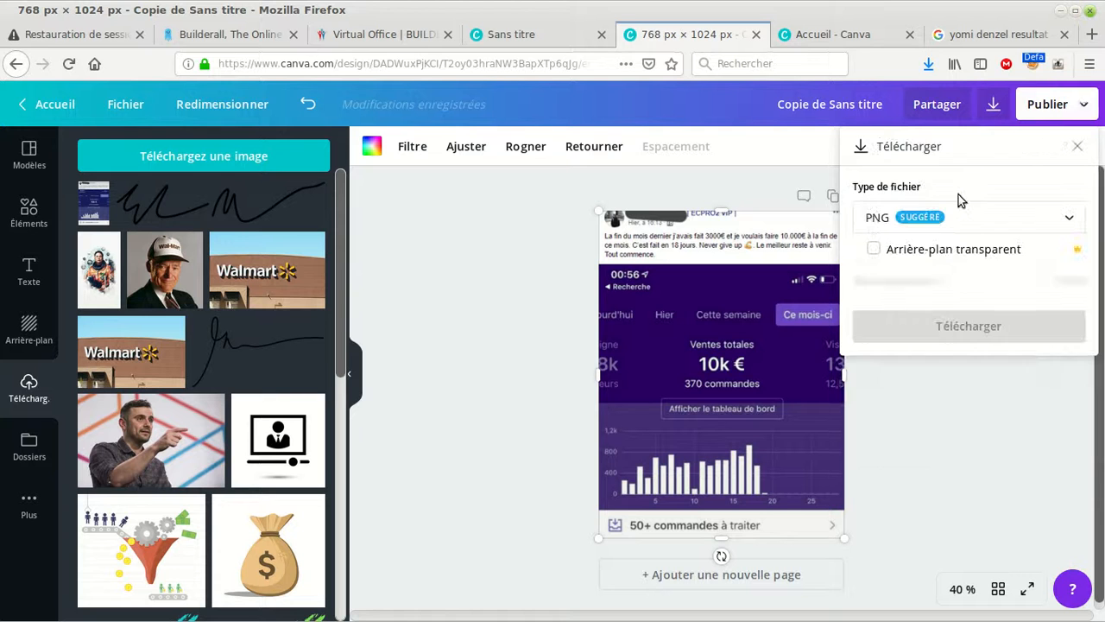
{"action": "left_click", "coordinate": [957, 290]}
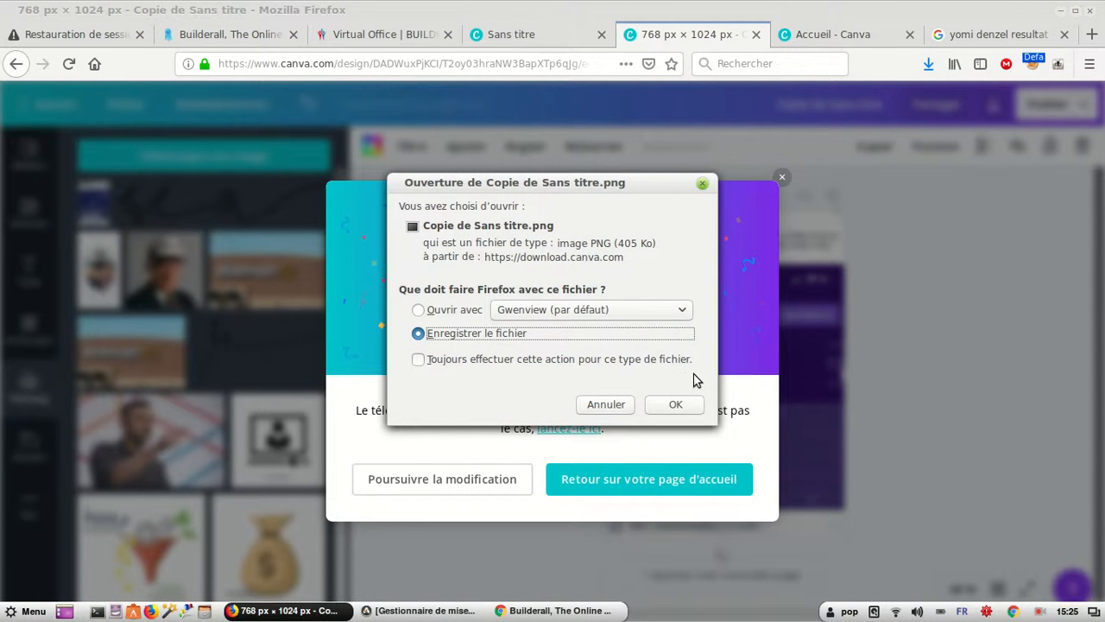
{"action": "left_click", "coordinate": [676, 405]}
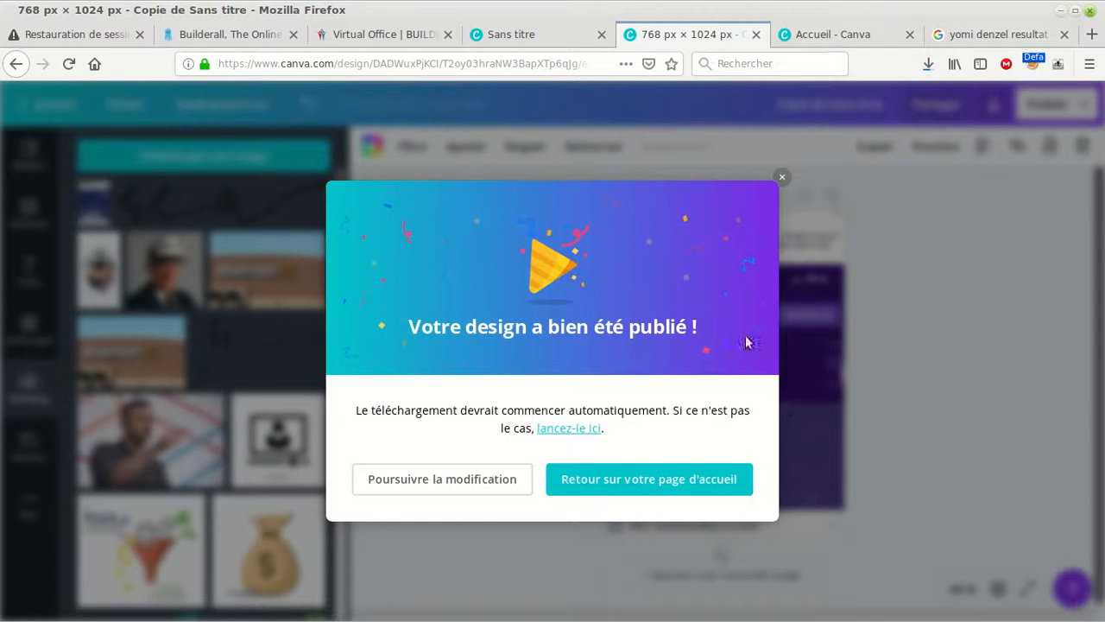
Step: Return to the Builderall mockup editor and upload Copie de Sans titre(1).png from Téléchargements as the 768x1024 media
{"action": "left_click", "coordinate": [345, 34]}
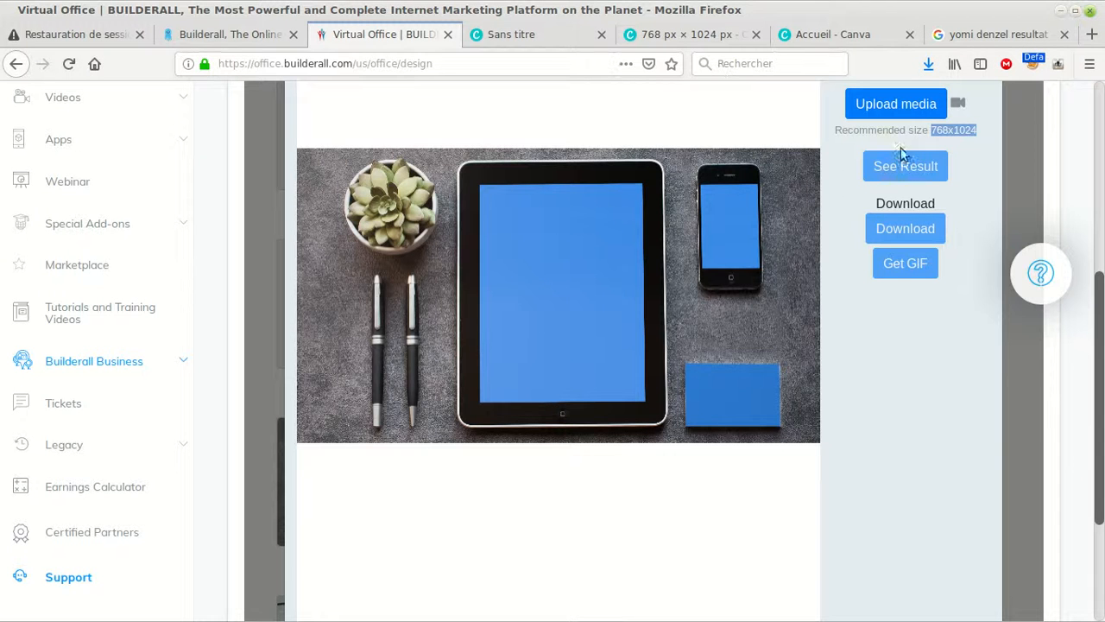
{"action": "left_click", "coordinate": [881, 107]}
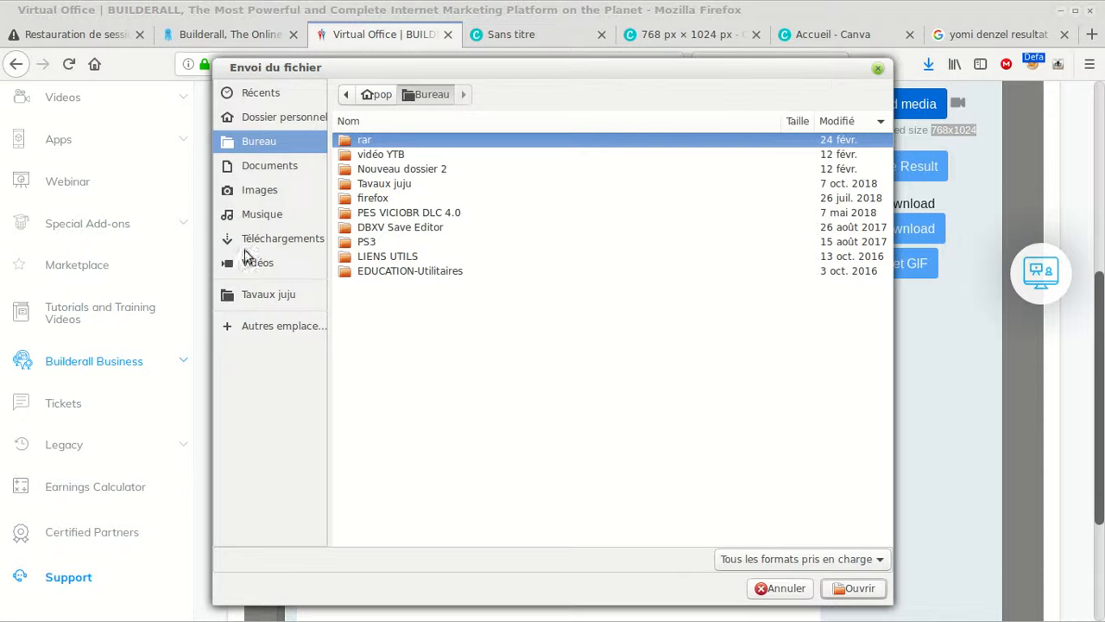
{"action": "left_click", "coordinate": [296, 240]}
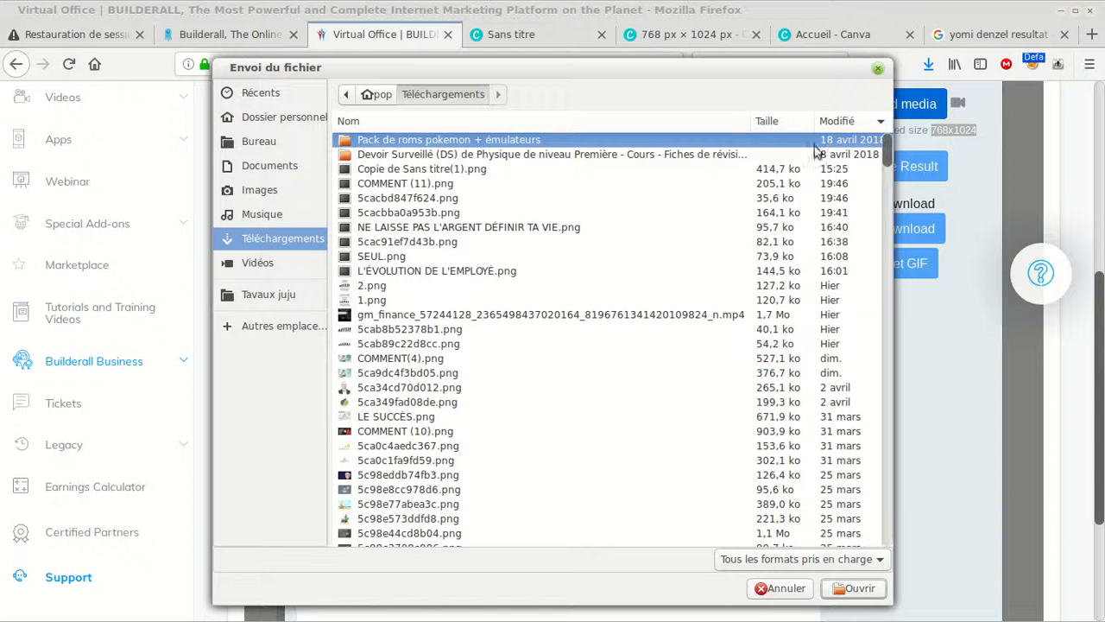
{"action": "left_click", "coordinate": [835, 170]}
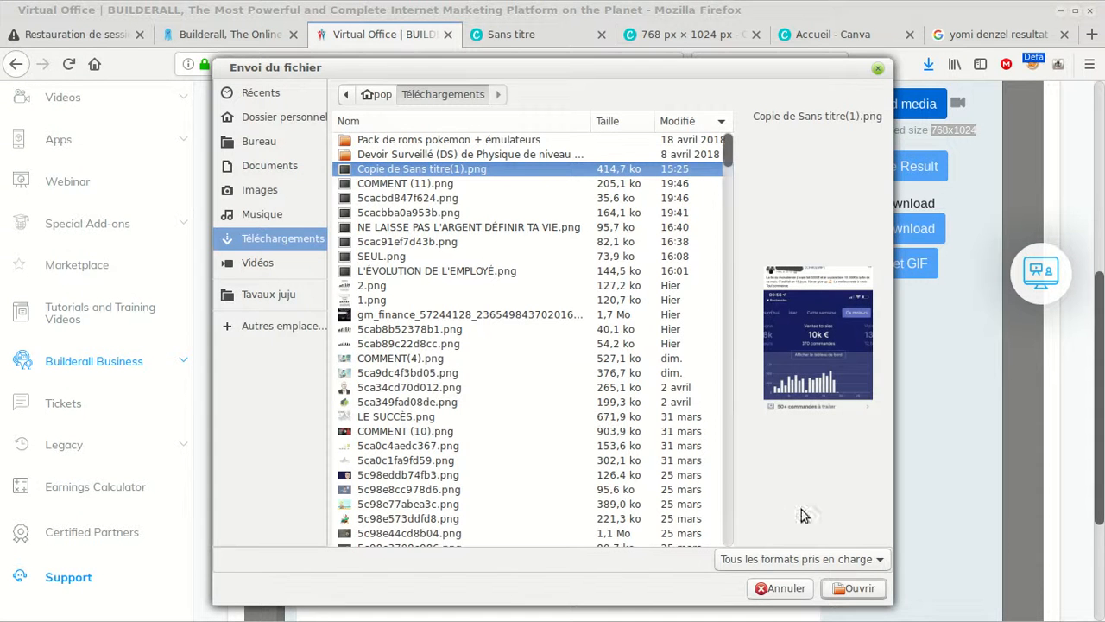
{"action": "left_click", "coordinate": [837, 587]}
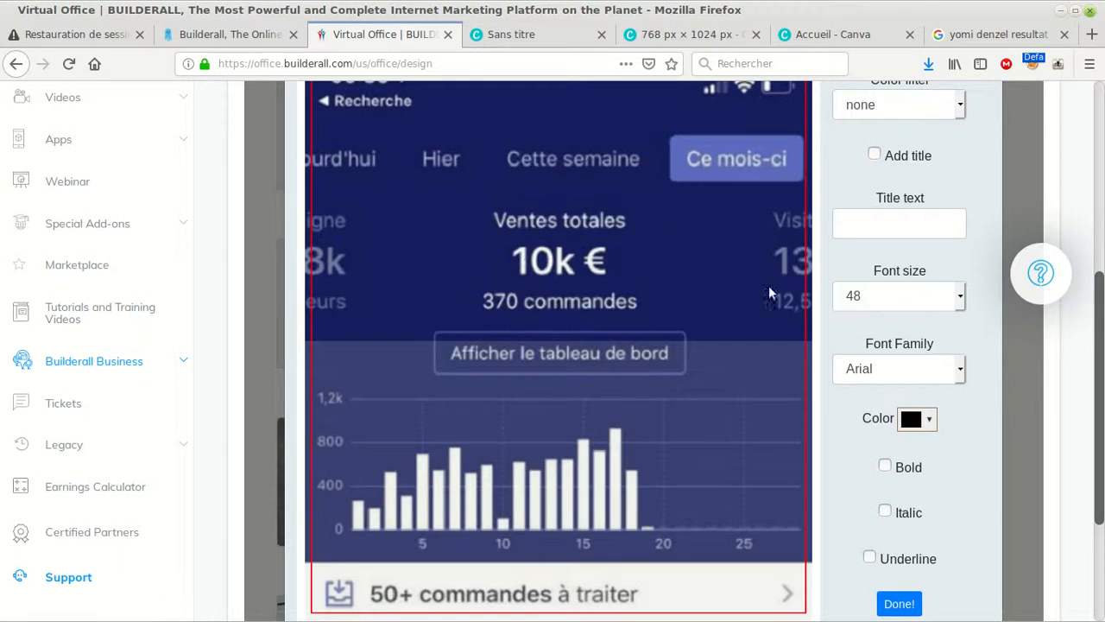
Step: Check how the uploaded sales screenshot fits the media frame and accept it with the default scale, filter and title settings
{"action": "scroll", "coordinate": [637, 382], "scroll_direction": "down", "scroll_amount": 3}
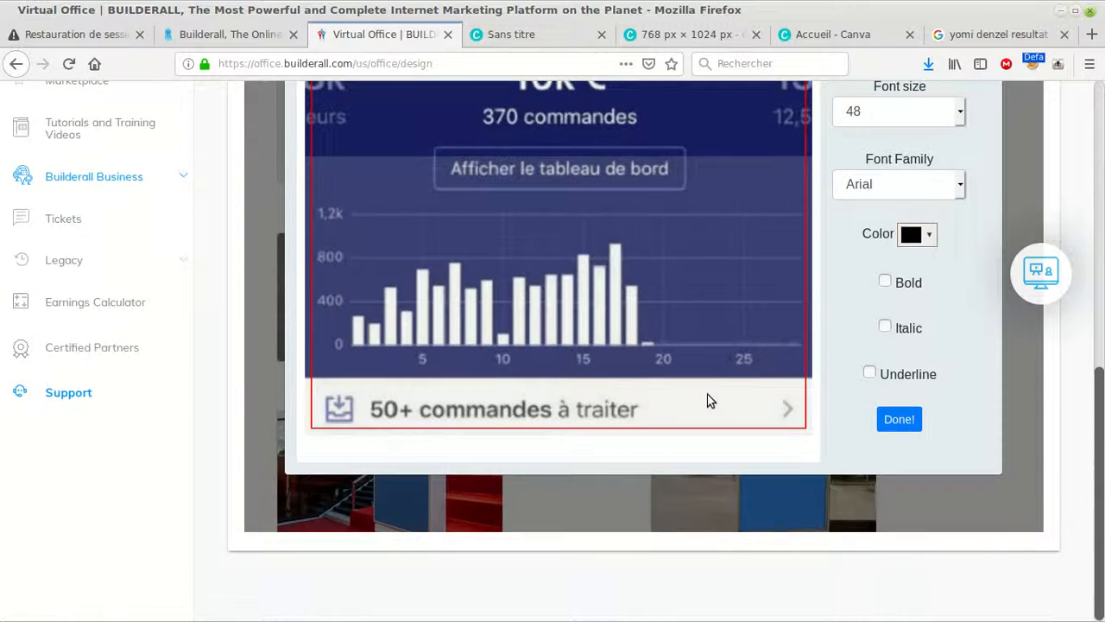
{"action": "scroll", "coordinate": [616, 167], "scroll_direction": "up", "scroll_amount": 4}
{"action": "scroll", "coordinate": [579, 202], "scroll_direction": "down", "scroll_amount": 2}
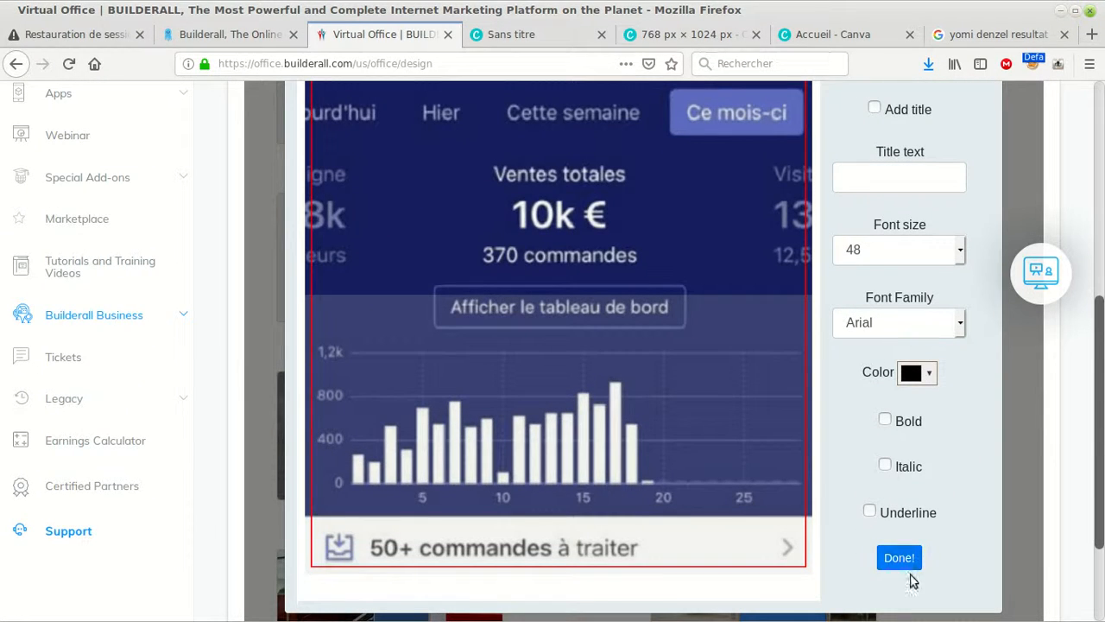
{"action": "scroll", "coordinate": [777, 495], "scroll_direction": "up", "scroll_amount": 3}
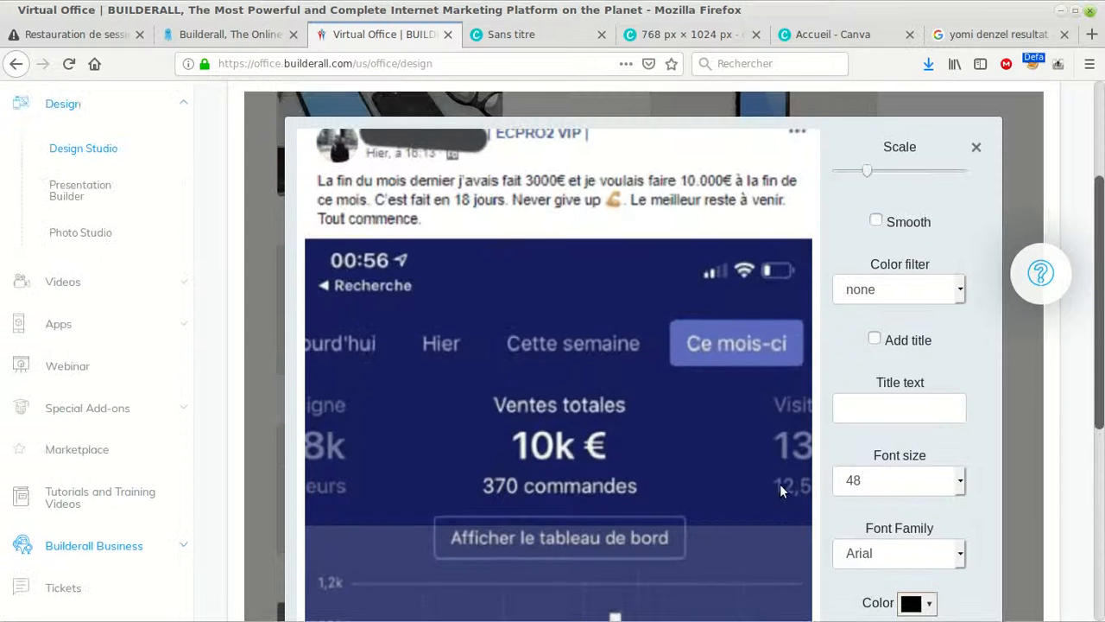
{"action": "scroll", "coordinate": [791, 437], "scroll_direction": "down", "scroll_amount": 5}
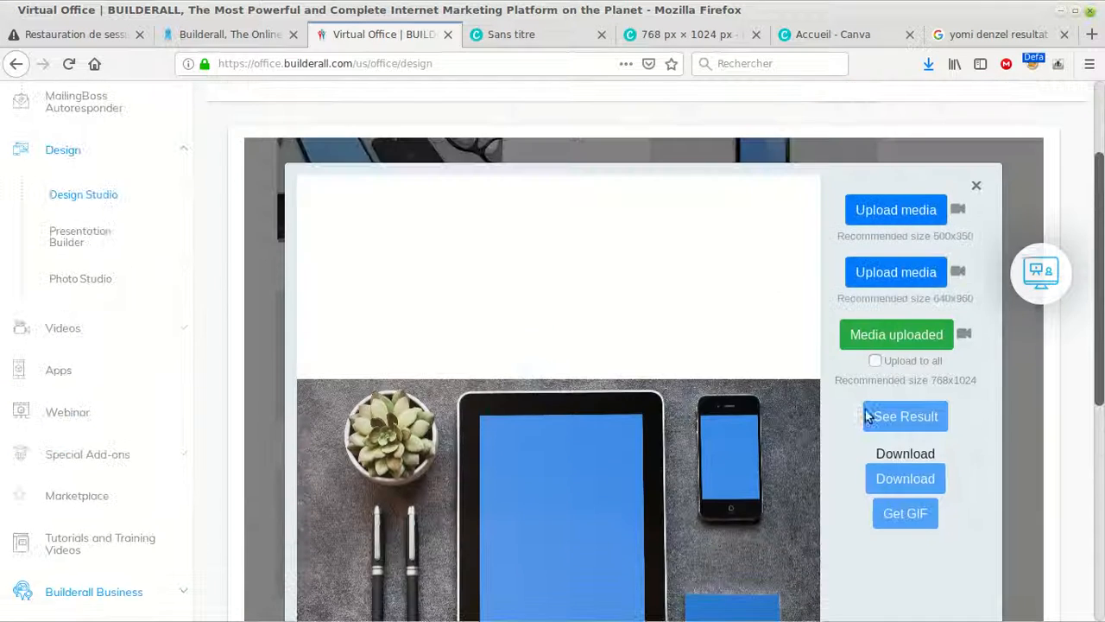
Step: Apply the uploaded media to all screens of the mockup and generate the result
{"action": "scroll", "coordinate": [868, 402], "scroll_direction": "down", "scroll_amount": 5}
{"action": "scroll", "coordinate": [855, 398], "scroll_direction": "up", "scroll_amount": 3}
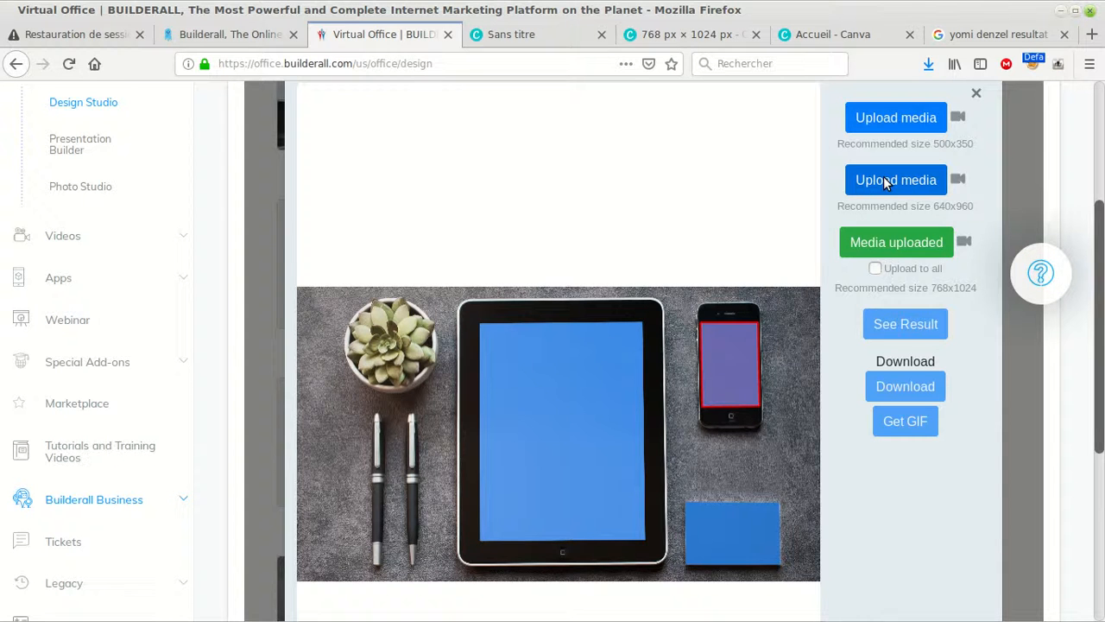
{"action": "left_click", "coordinate": [875, 269]}
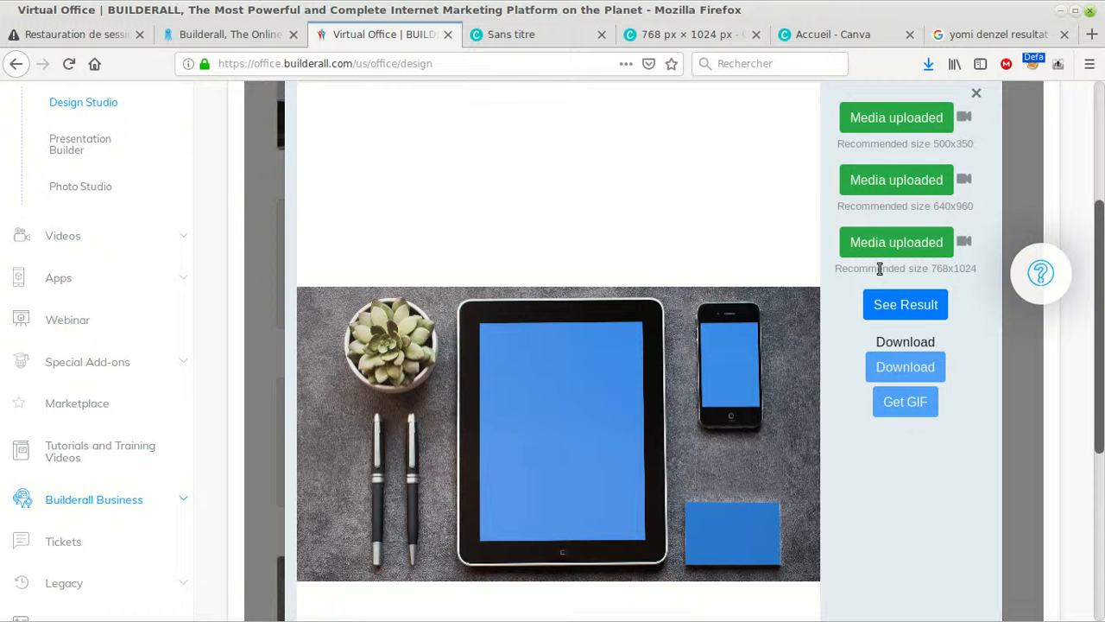
{"action": "left_click", "coordinate": [874, 315]}
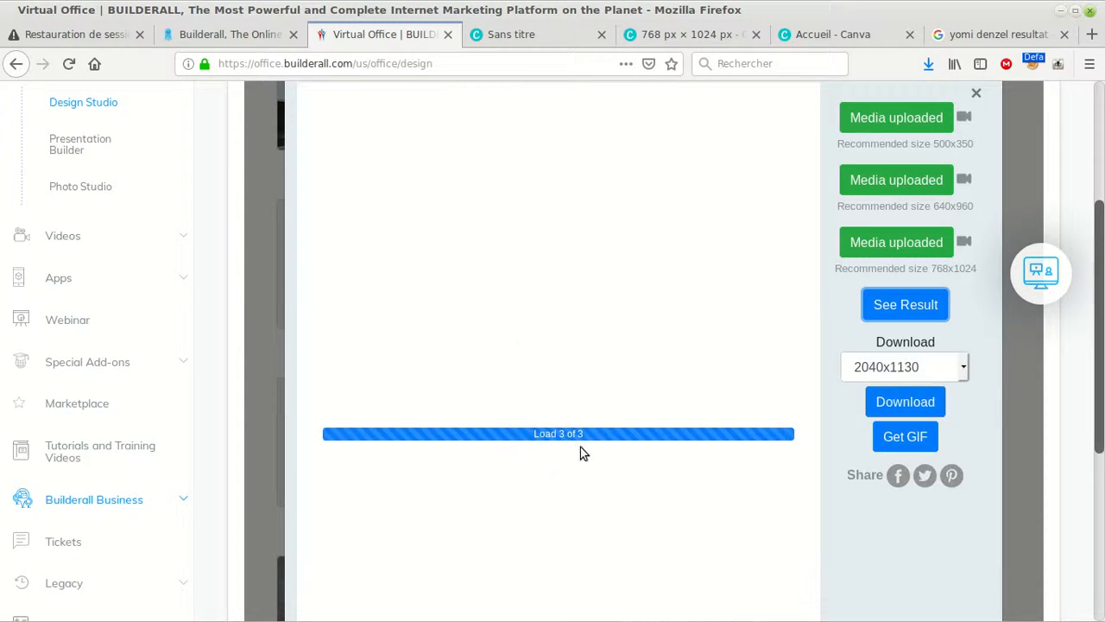
{"action": "scroll", "coordinate": [766, 530], "scroll_direction": "up", "scroll_amount": 1}
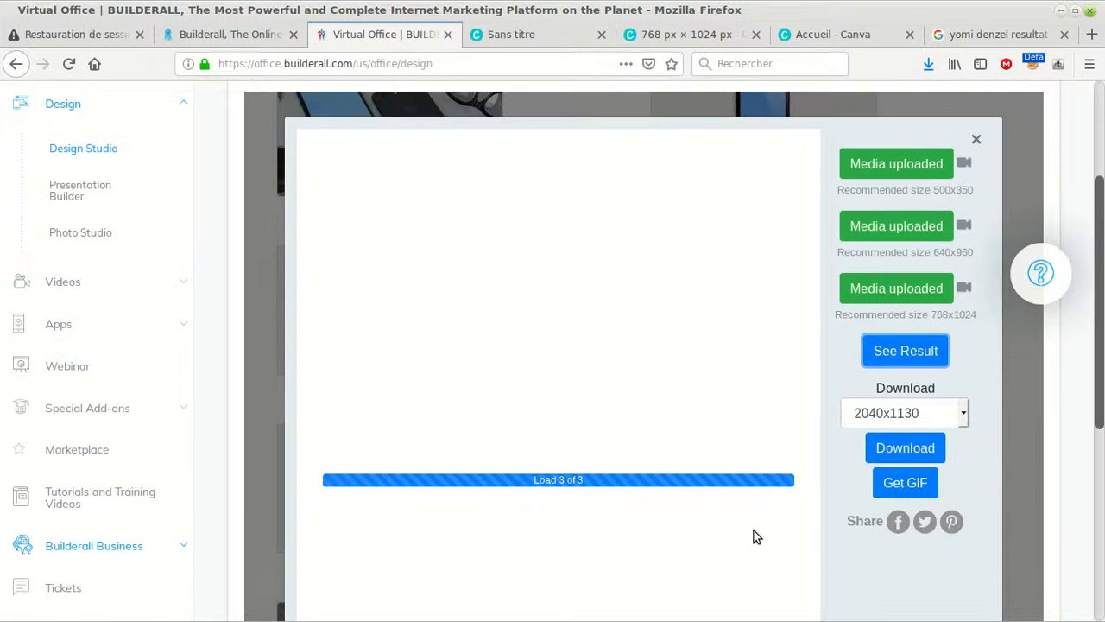
{"action": "scroll", "coordinate": [605, 510], "scroll_direction": "down", "scroll_amount": 3}
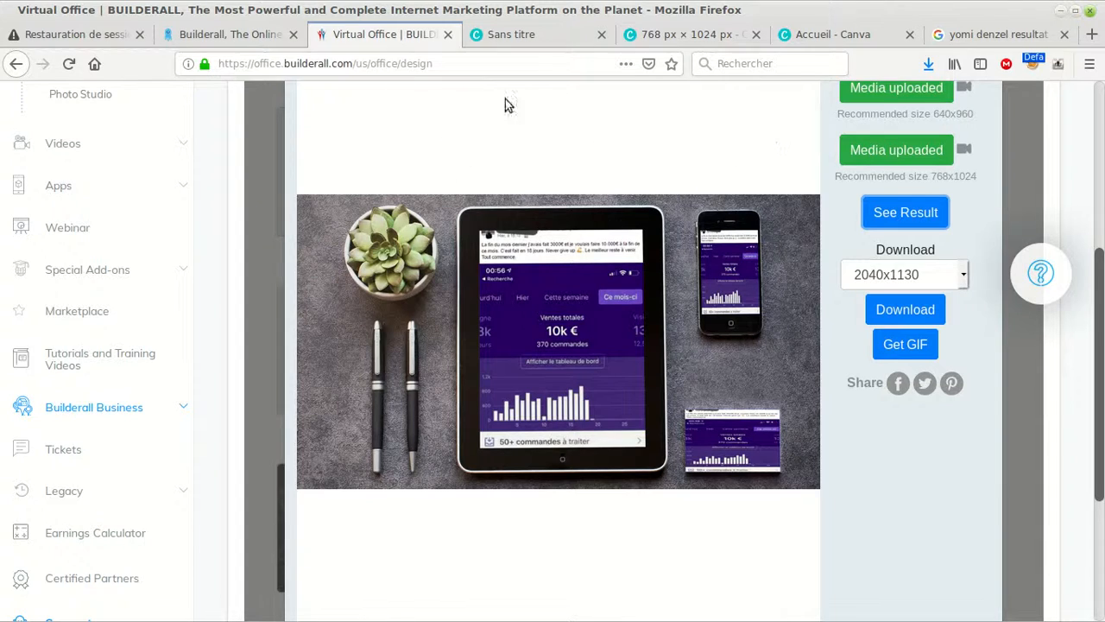
Step: Look over the Google image results for "yomi denzel resultat" and return to the Builderall mockup
{"action": "left_click", "coordinate": [1005, 35]}
{"action": "scroll", "coordinate": [442, 267], "scroll_direction": "up", "scroll_amount": 10}
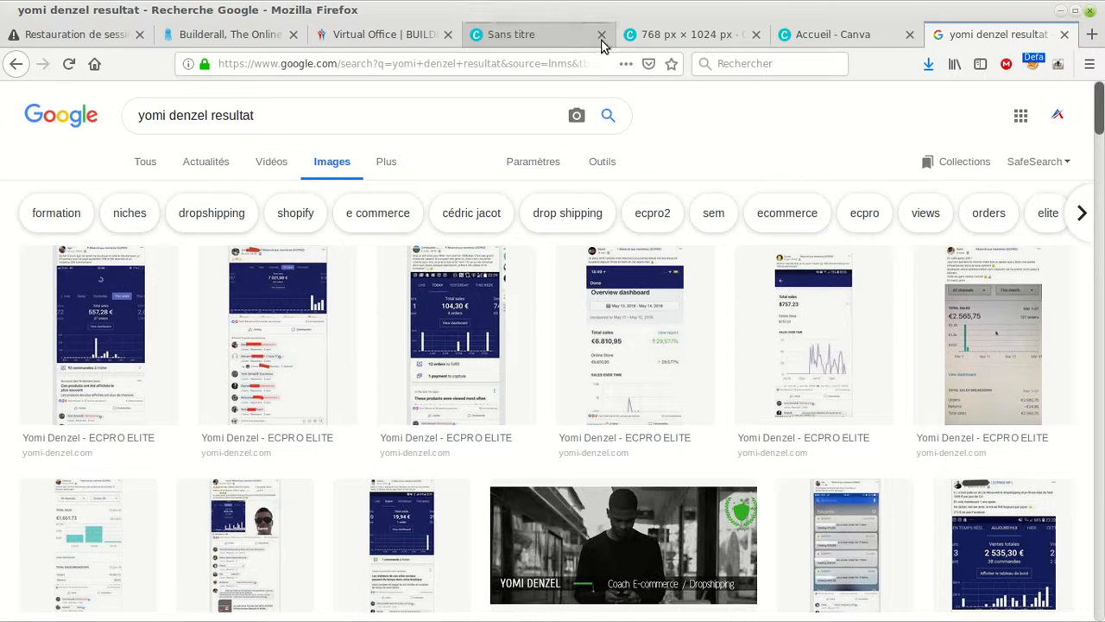
{"action": "left_click", "coordinate": [321, 39]}
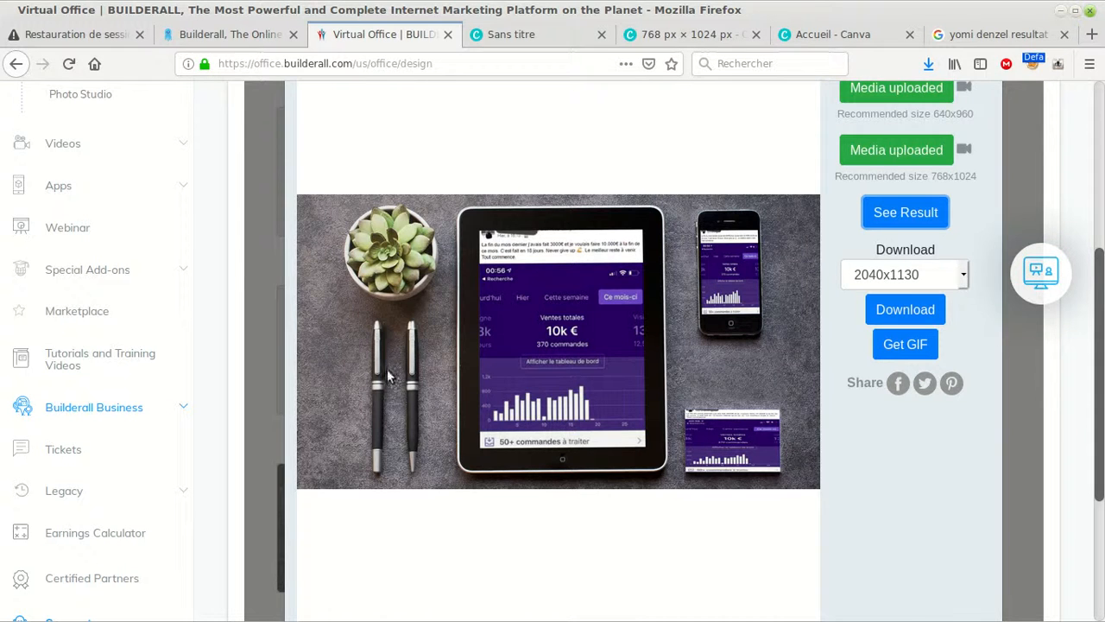
{"action": "left_click", "coordinate": [271, 328]}
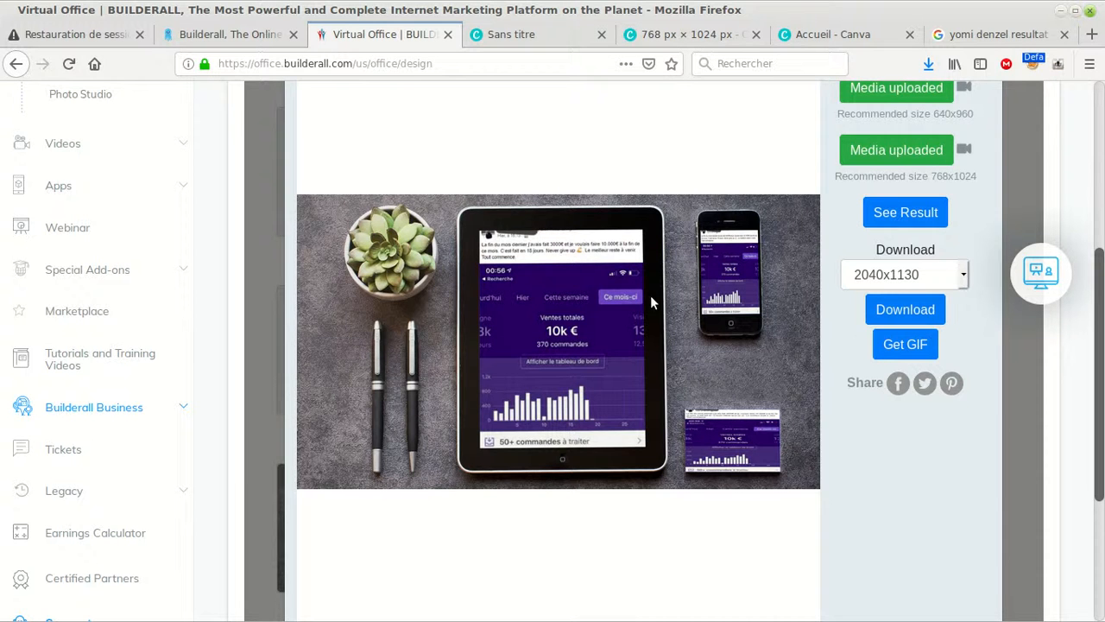
Step: Try to download the finished mockup at 2040x1130, checking the browser's download list and requesting the file again
{"action": "scroll", "coordinate": [650, 295], "scroll_direction": "down", "scroll_amount": 3}
{"action": "scroll", "coordinate": [658, 282], "scroll_direction": "up", "scroll_amount": 5}
{"action": "scroll", "coordinate": [658, 282], "scroll_direction": "up", "scroll_amount": 4}
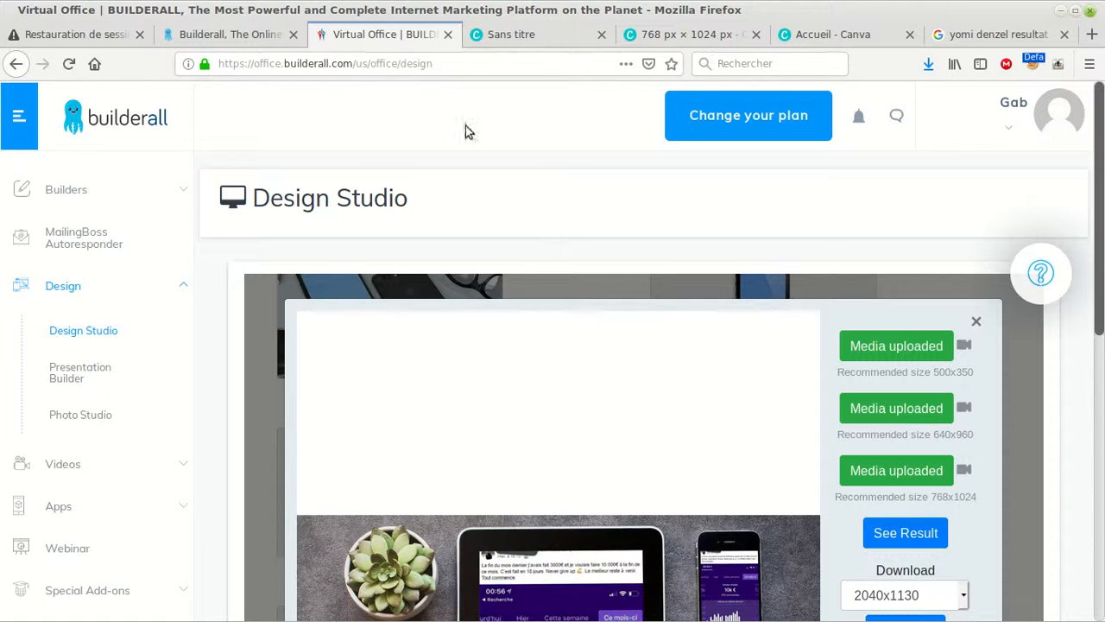
{"action": "scroll", "coordinate": [344, 247], "scroll_direction": "down", "scroll_amount": 3}
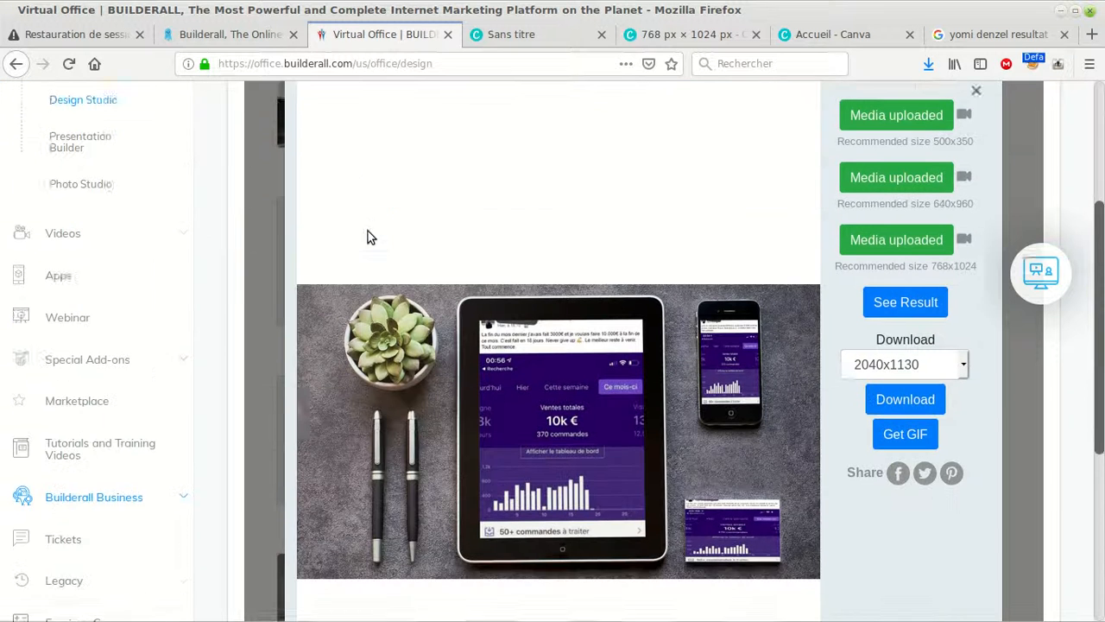
{"action": "left_click", "coordinate": [874, 350]}
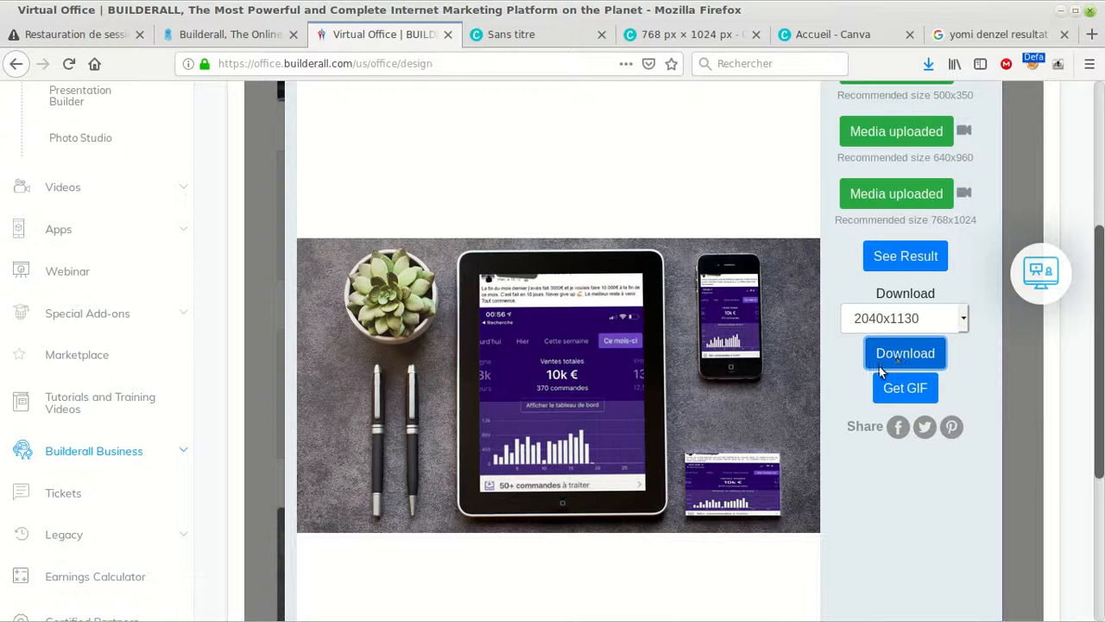
{"action": "left_click", "coordinate": [920, 71]}
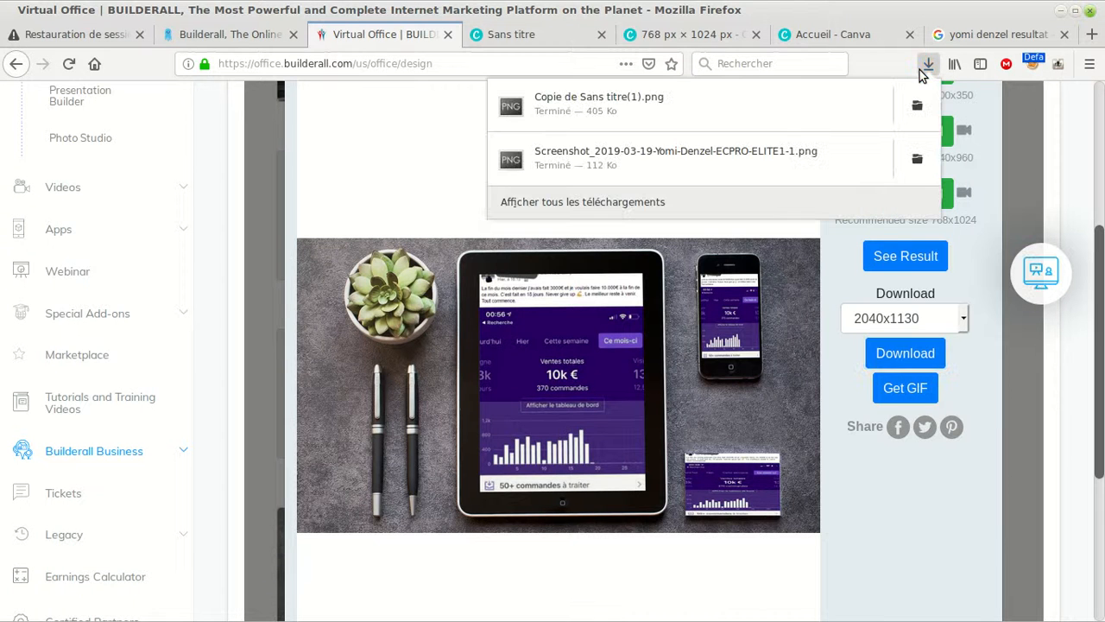
{"action": "left_click", "coordinate": [973, 378]}
{"action": "left_click", "coordinate": [882, 358]}
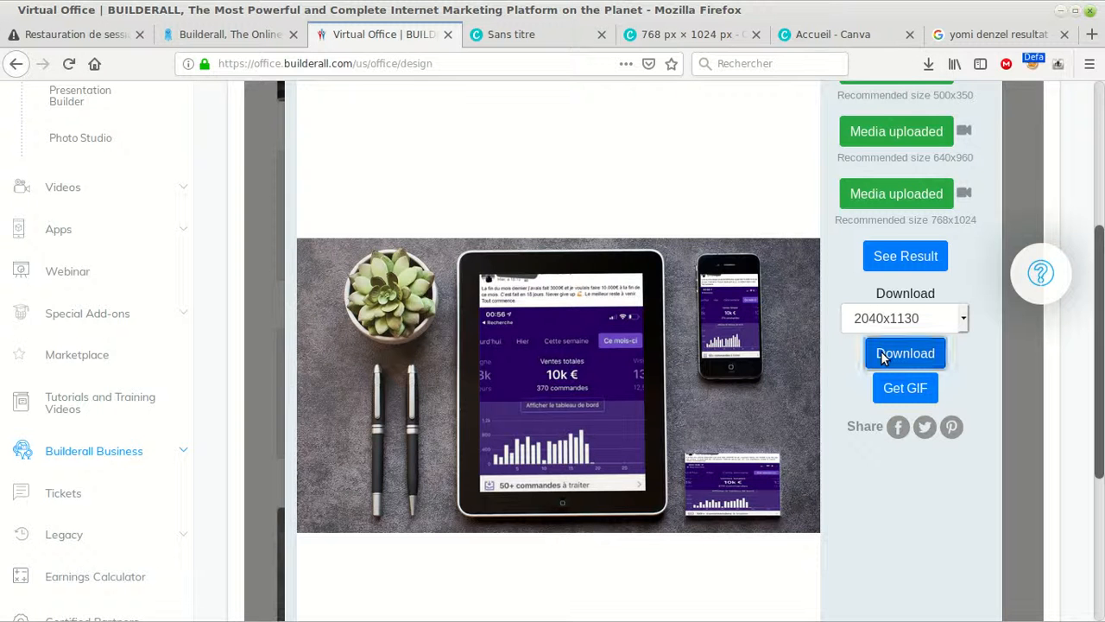
Step: Examine the mockup editor and the browser's recent downloads for the mockup file, and inspect the download option
{"action": "scroll", "coordinate": [868, 361], "scroll_direction": "up", "scroll_amount": 3}
{"action": "scroll", "coordinate": [869, 360], "scroll_direction": "down", "scroll_amount": 6}
{"action": "scroll", "coordinate": [868, 359], "scroll_direction": "up", "scroll_amount": 6}
{"action": "scroll", "coordinate": [863, 358], "scroll_direction": "up", "scroll_amount": 2}
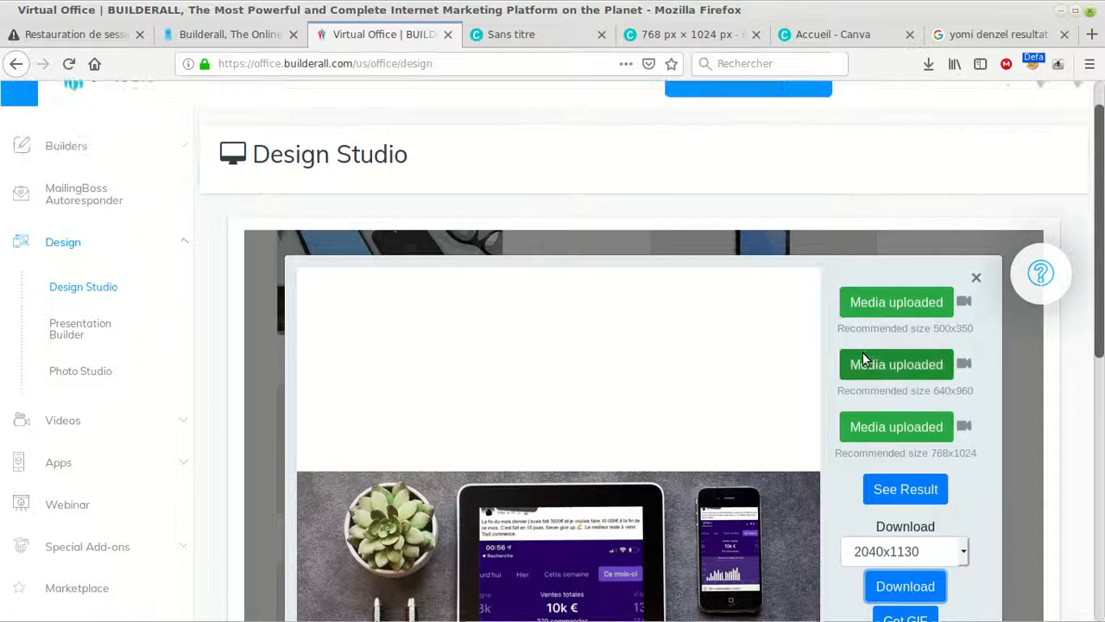
{"action": "scroll", "coordinate": [877, 376], "scroll_direction": "down", "scroll_amount": 4}
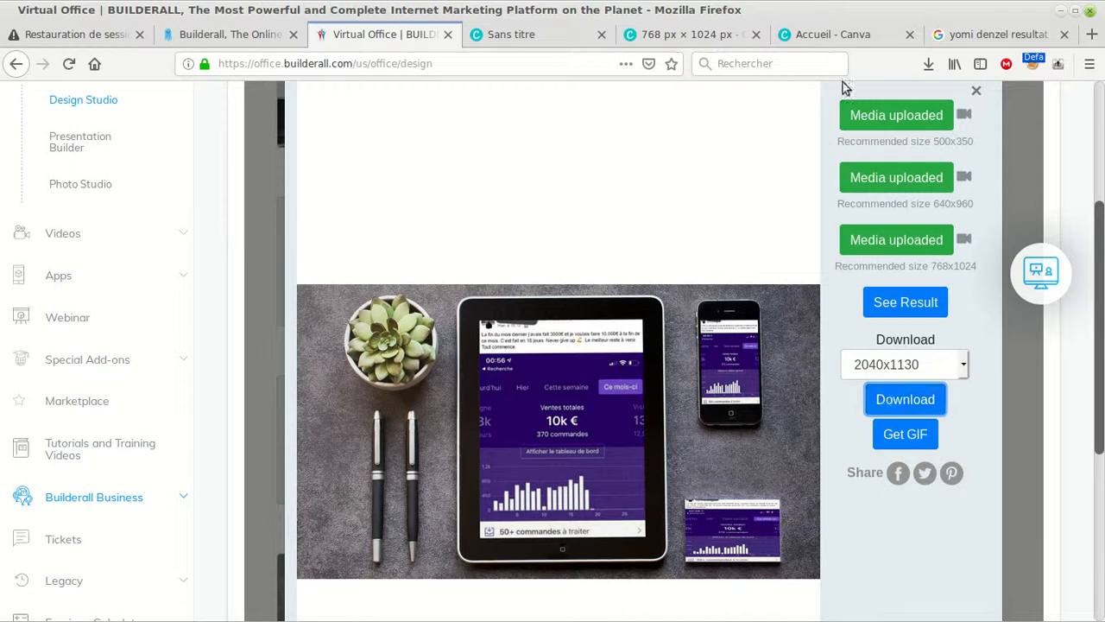
{"action": "left_click", "coordinate": [929, 64]}
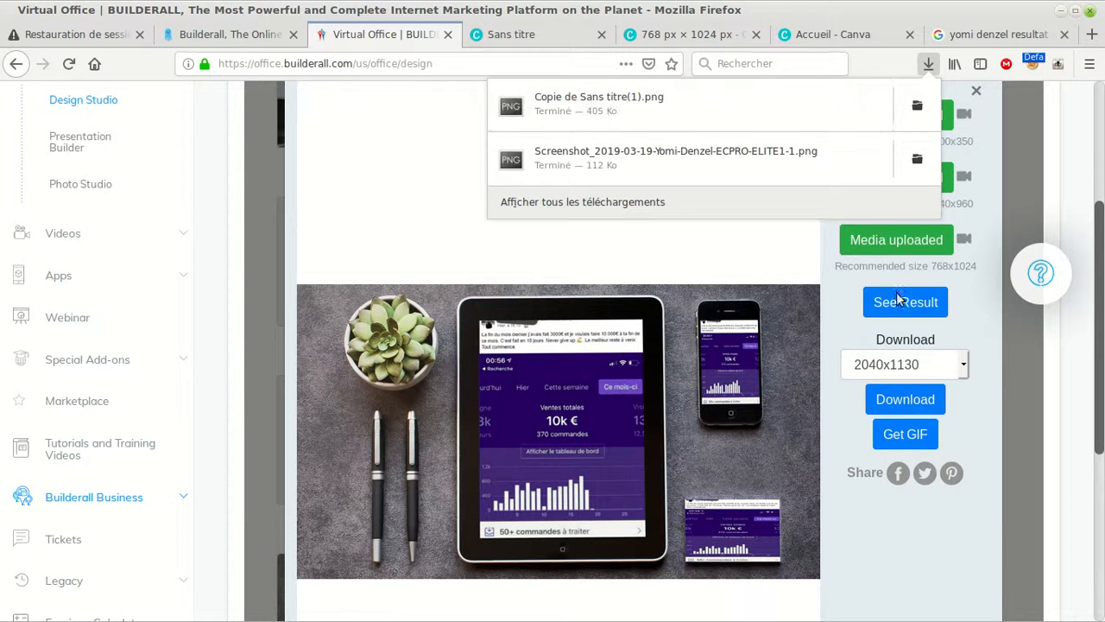
{"action": "left_click", "coordinate": [968, 309]}
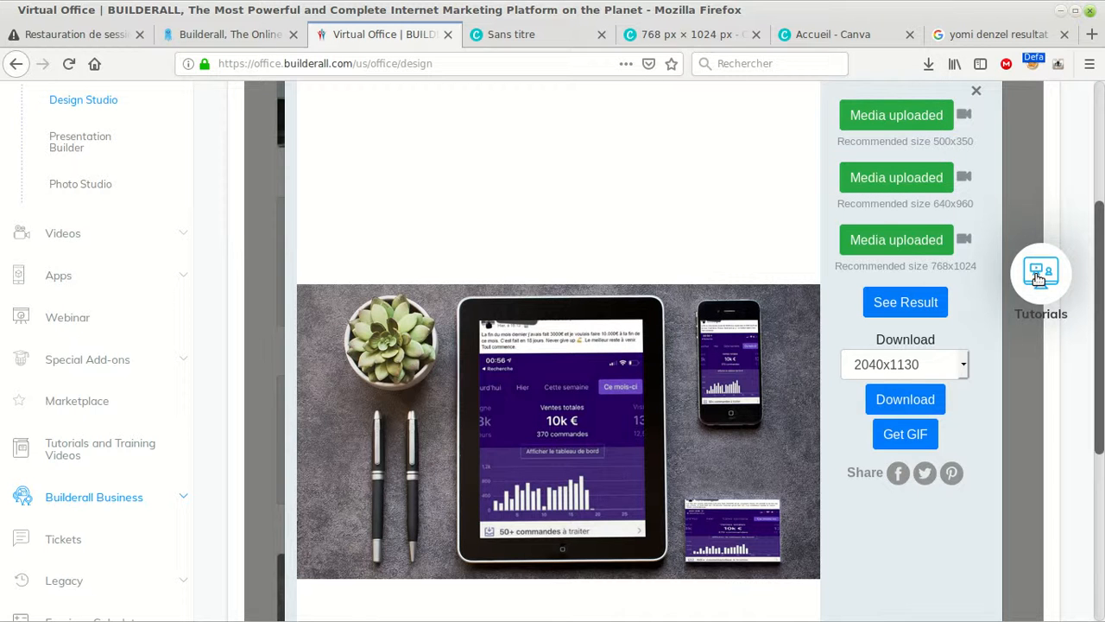
{"action": "right_click", "coordinate": [890, 405]}
{"action": "key", "text": "Escape"}
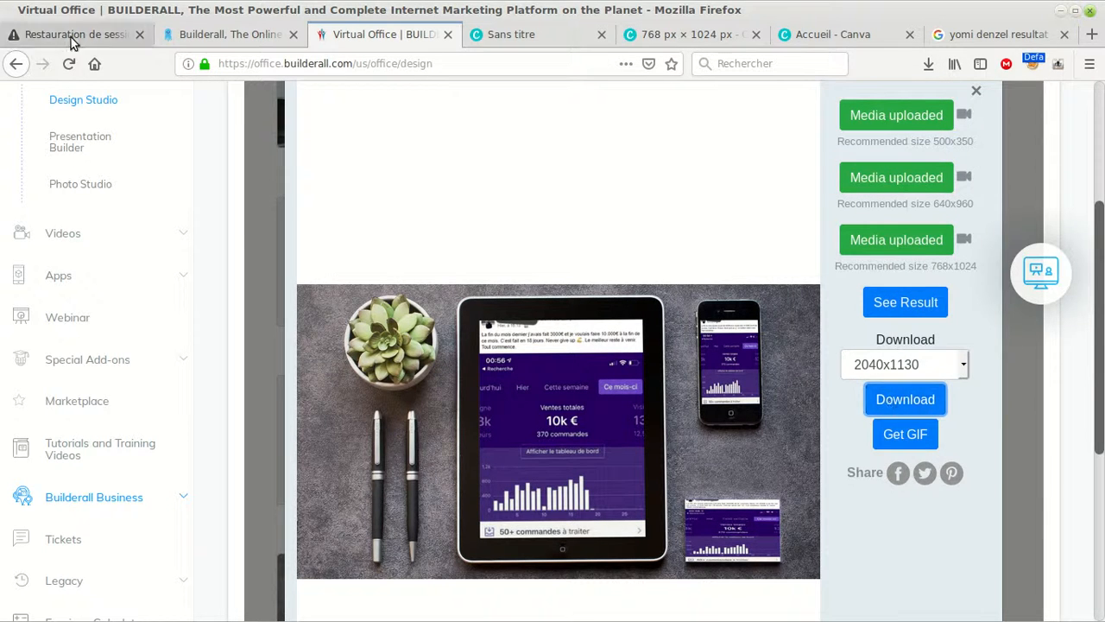
Step: Reload the Design Studio and view the saved mockups in My results and the My holders section
{"action": "left_click", "coordinate": [70, 66]}
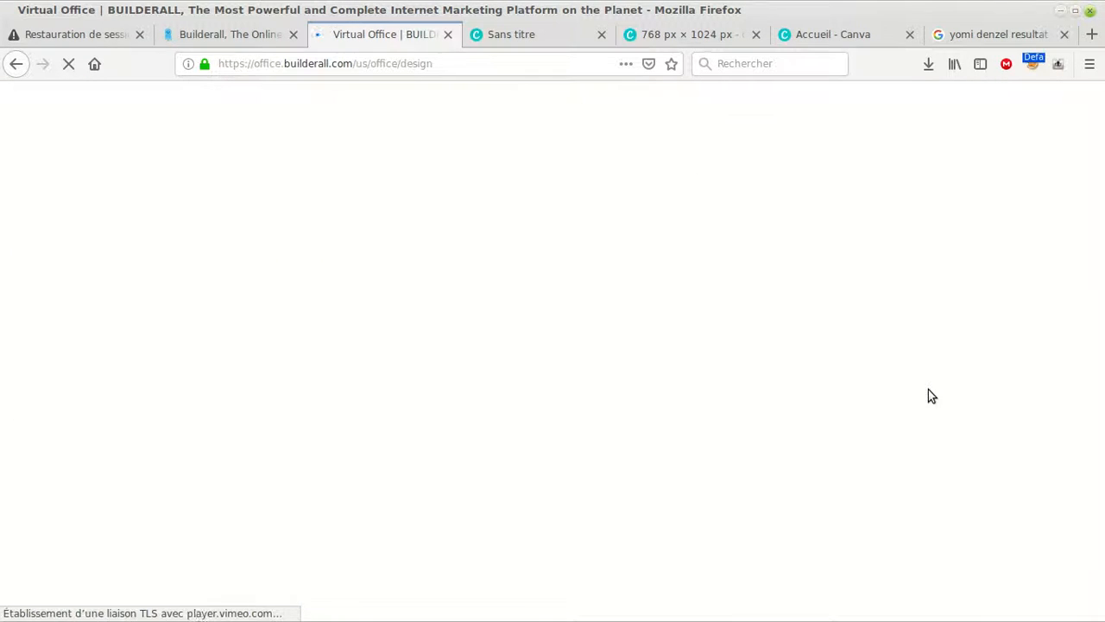
{"action": "scroll", "coordinate": [359, 293], "scroll_direction": "down", "scroll_amount": 5}
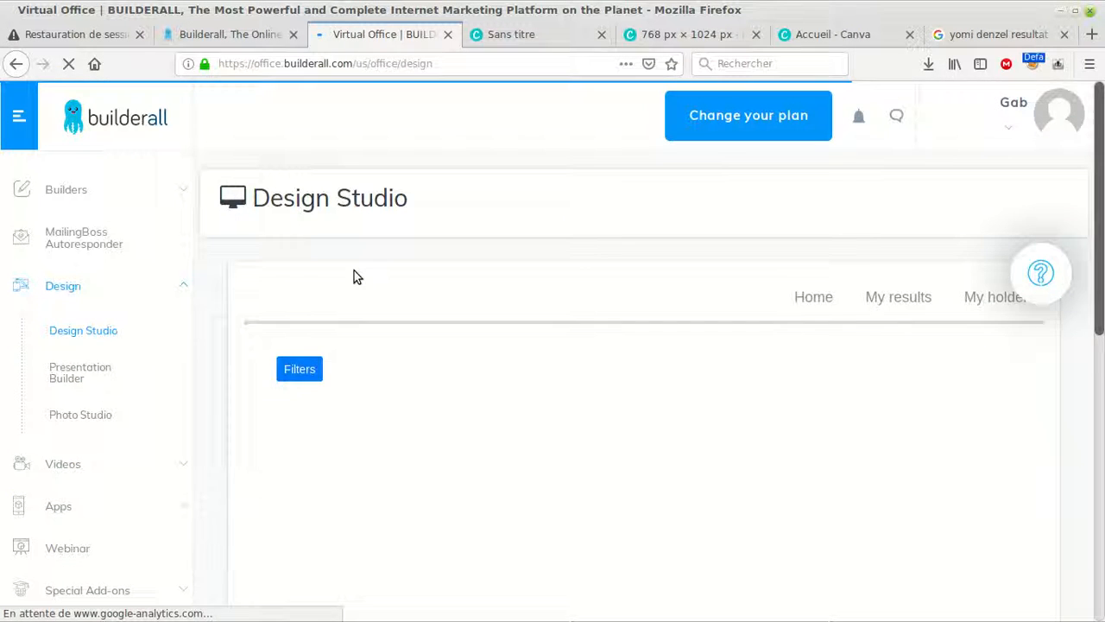
{"action": "scroll", "coordinate": [905, 250], "scroll_direction": "up", "scroll_amount": 2}
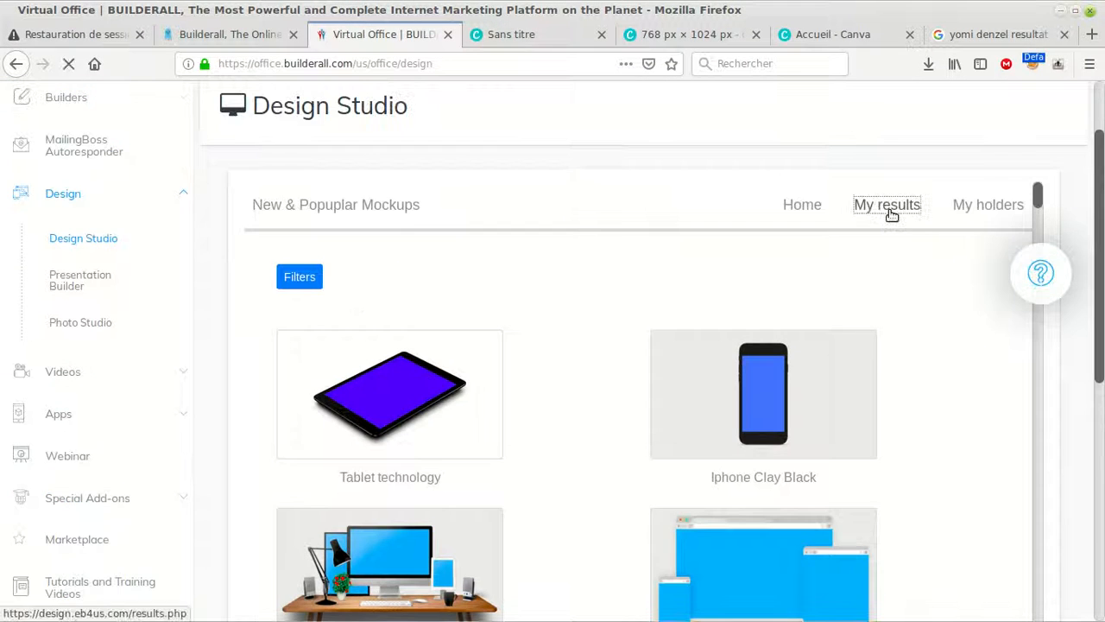
{"action": "left_click", "coordinate": [889, 207]}
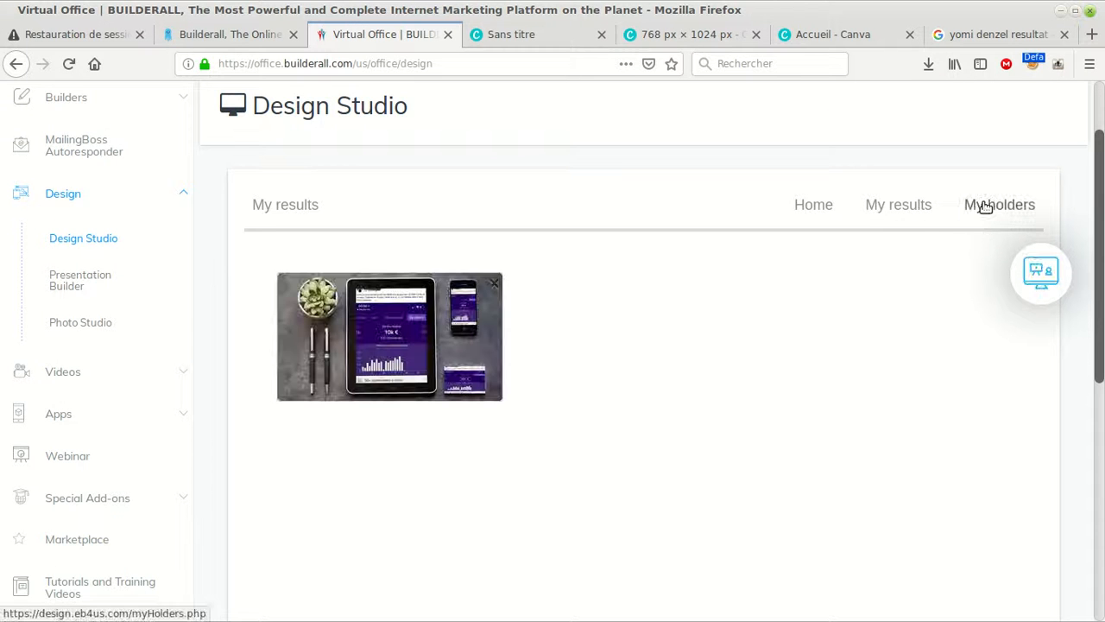
{"action": "left_click", "coordinate": [988, 212]}
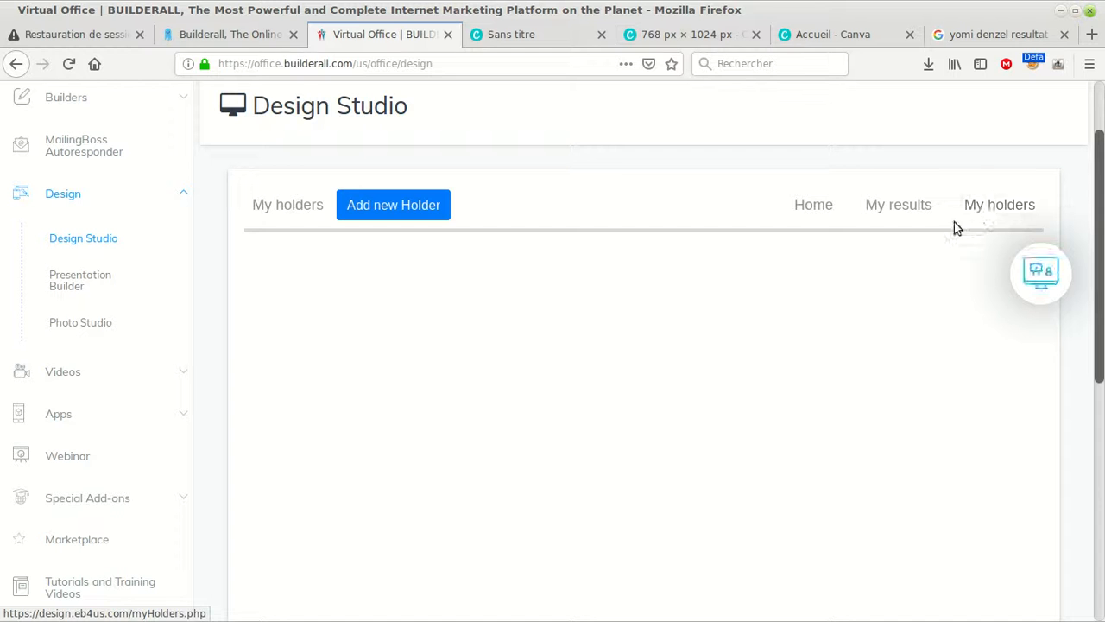
Step: Open the saved mockup from My results, try to download it at 2040x1130, and check the browser's download list
{"action": "left_click", "coordinate": [898, 207]}
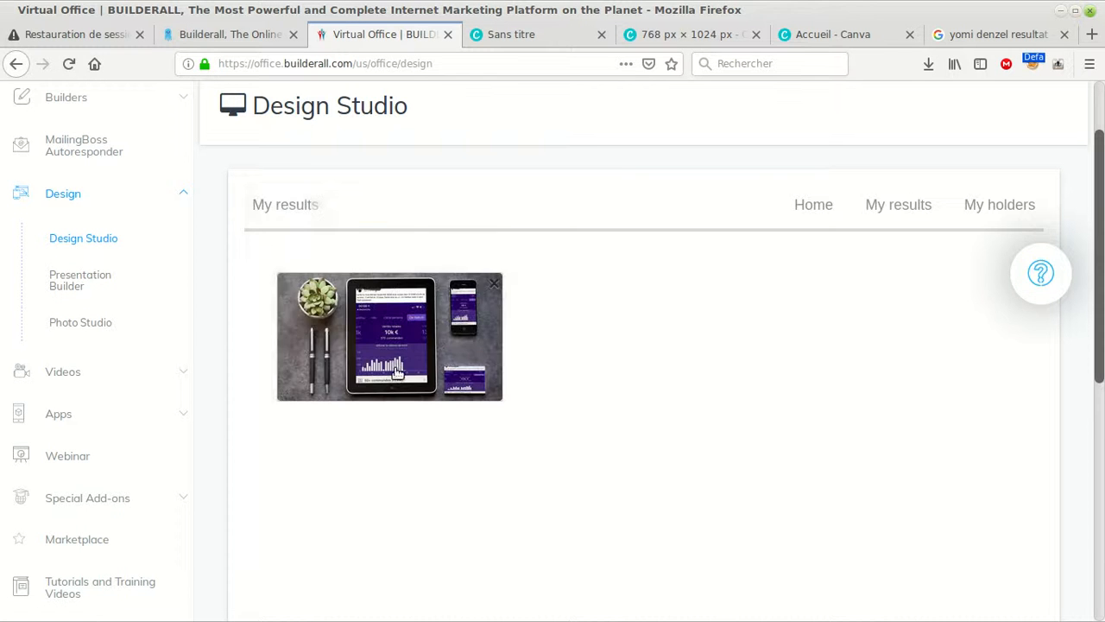
{"action": "left_click", "coordinate": [395, 373]}
{"action": "left_click", "coordinate": [906, 351]}
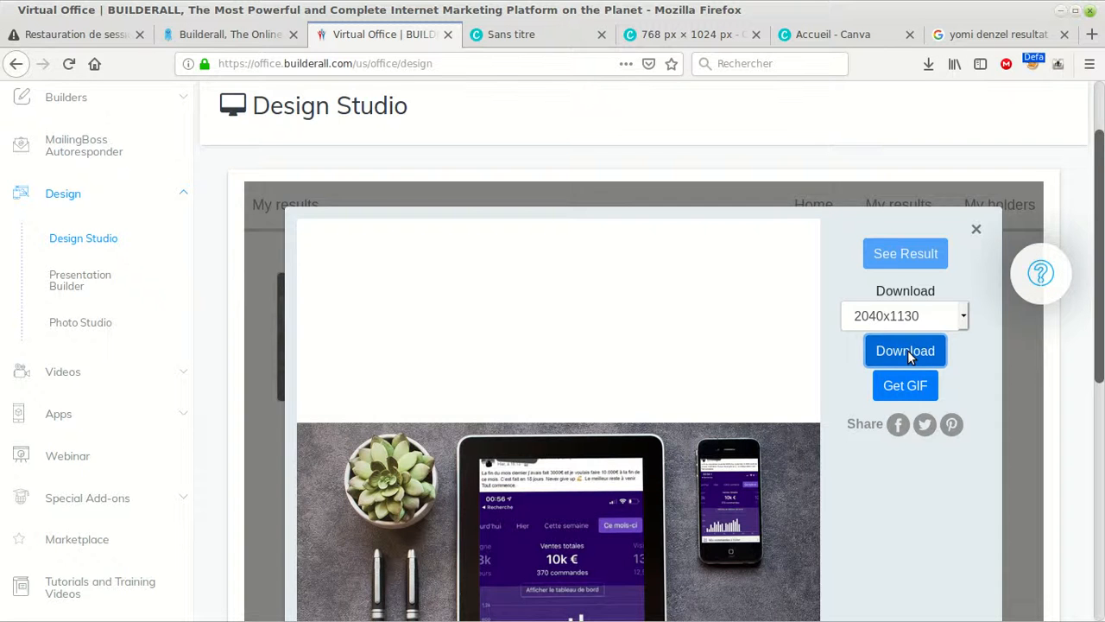
{"action": "scroll", "coordinate": [911, 355], "scroll_direction": "down", "scroll_amount": 5}
{"action": "scroll", "coordinate": [908, 351], "scroll_direction": "up", "scroll_amount": 4}
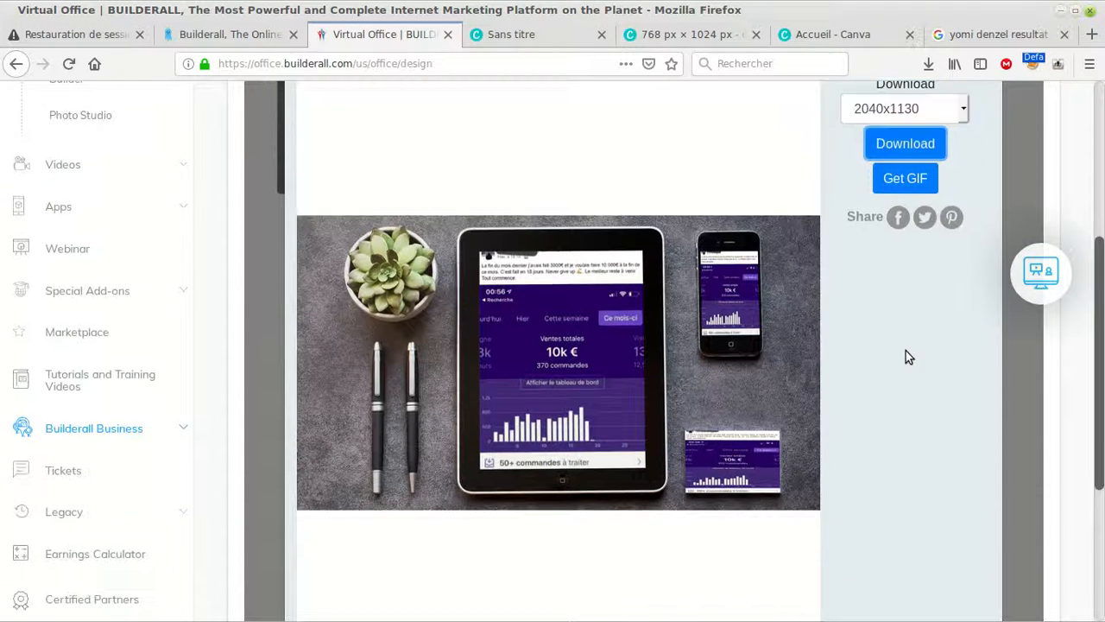
{"action": "key", "text": "Escape"}
{"action": "left_click", "coordinate": [882, 260]}
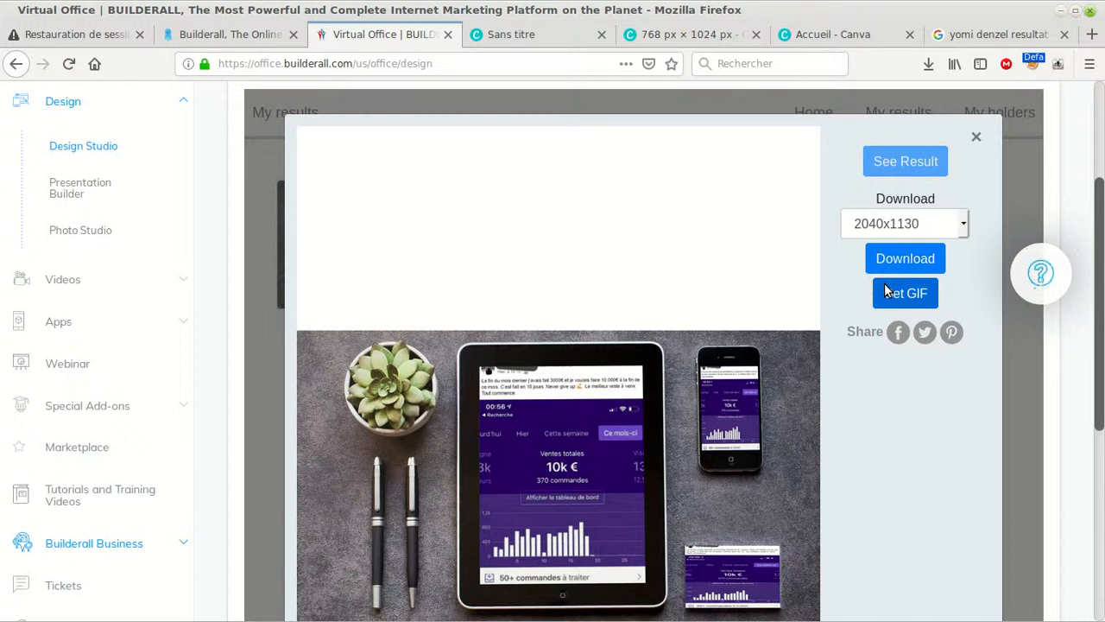
{"action": "left_click", "coordinate": [890, 263]}
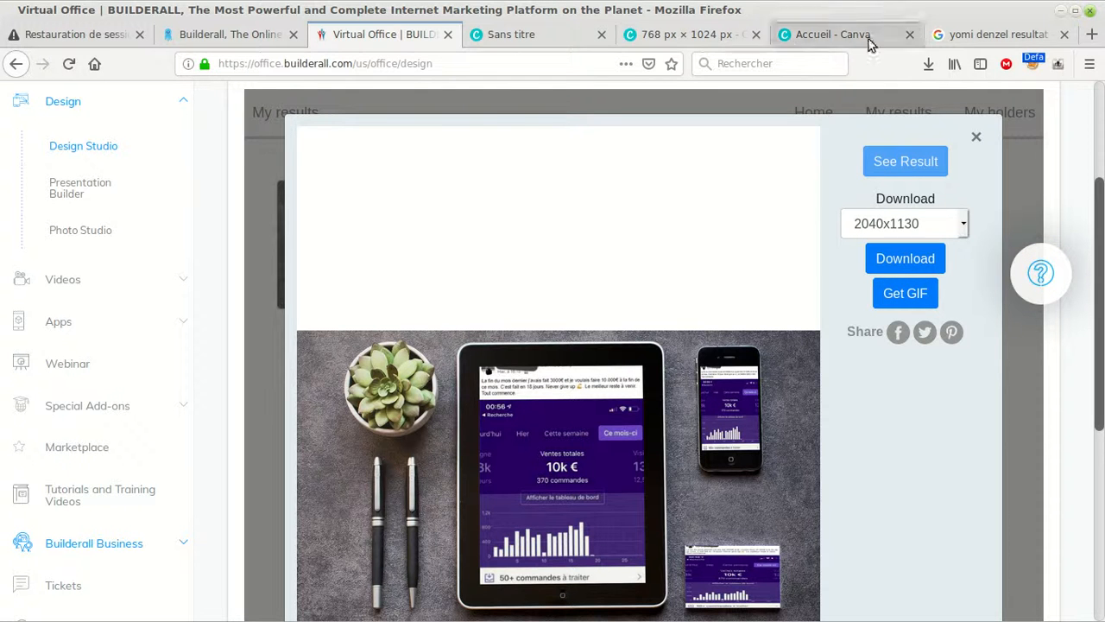
{"action": "left_click", "coordinate": [926, 66]}
{"action": "left_click", "coordinate": [964, 167]}
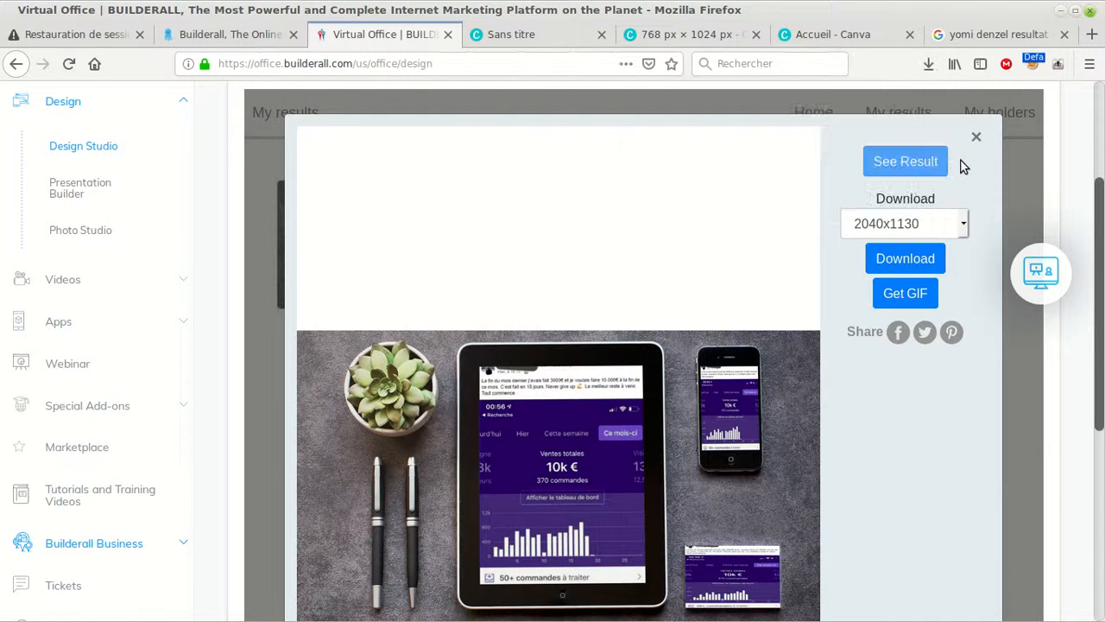
Step: Try to download the saved mockup at 1920x1080 and again at 1280x720
{"action": "left_click", "coordinate": [868, 223]}
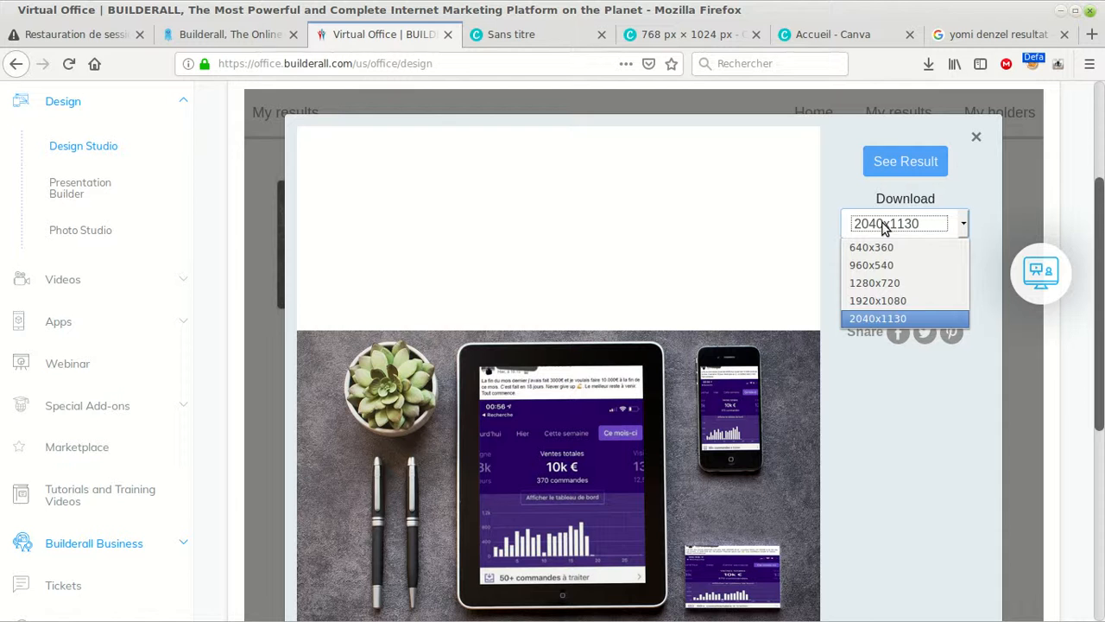
{"action": "left_click", "coordinate": [891, 302]}
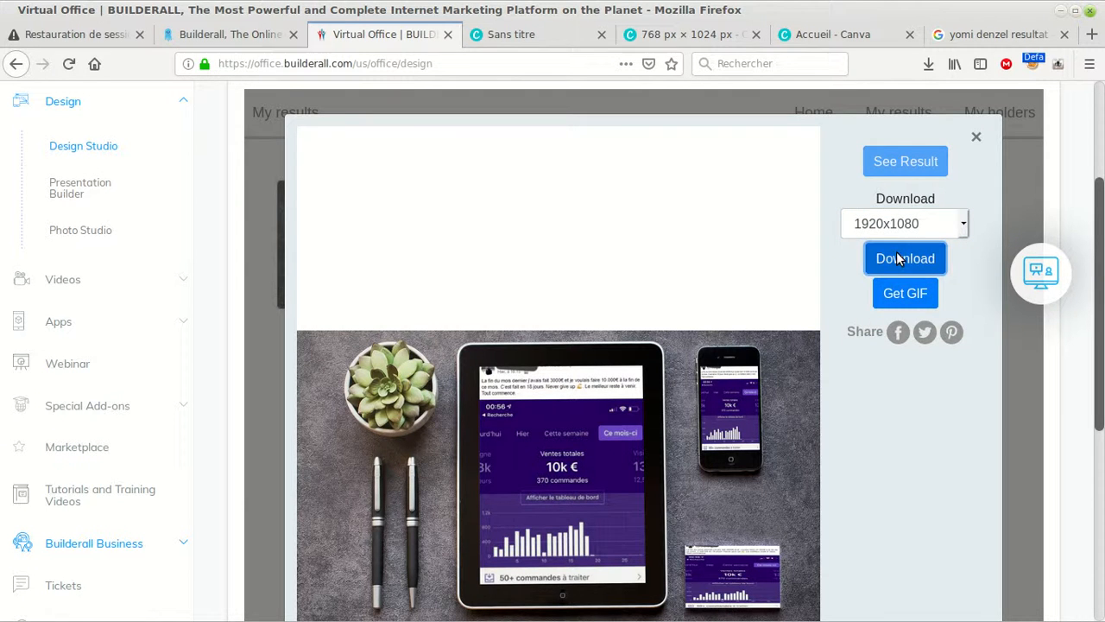
{"action": "left_click", "coordinate": [899, 222]}
{"action": "left_click", "coordinate": [895, 282]}
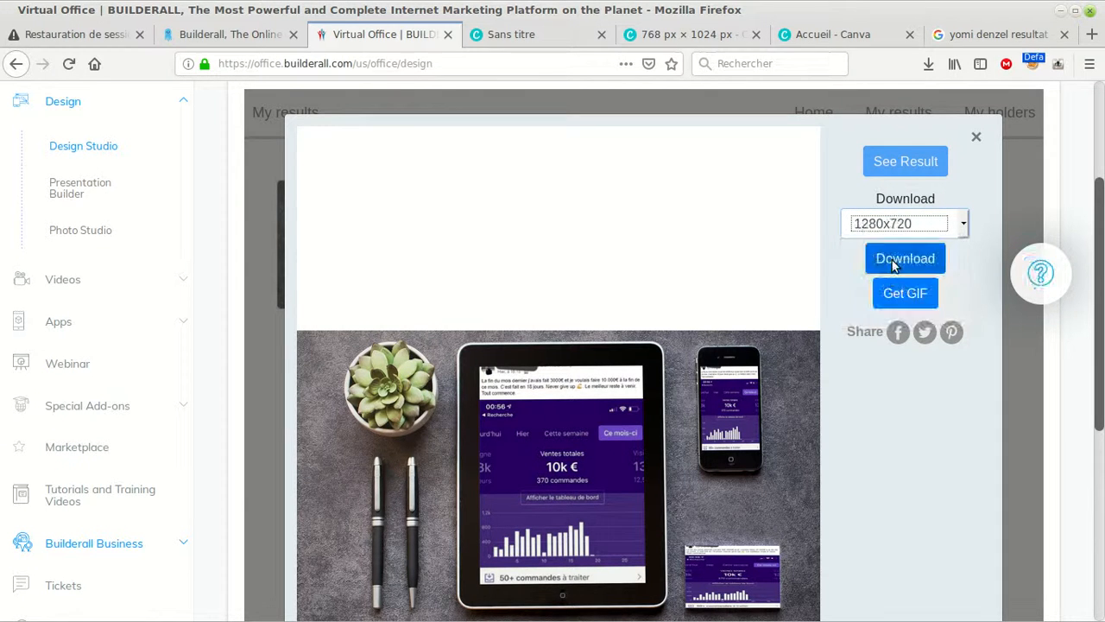
{"action": "left_click", "coordinate": [894, 259]}
{"action": "scroll", "coordinate": [891, 258], "scroll_direction": "down", "scroll_amount": 4}
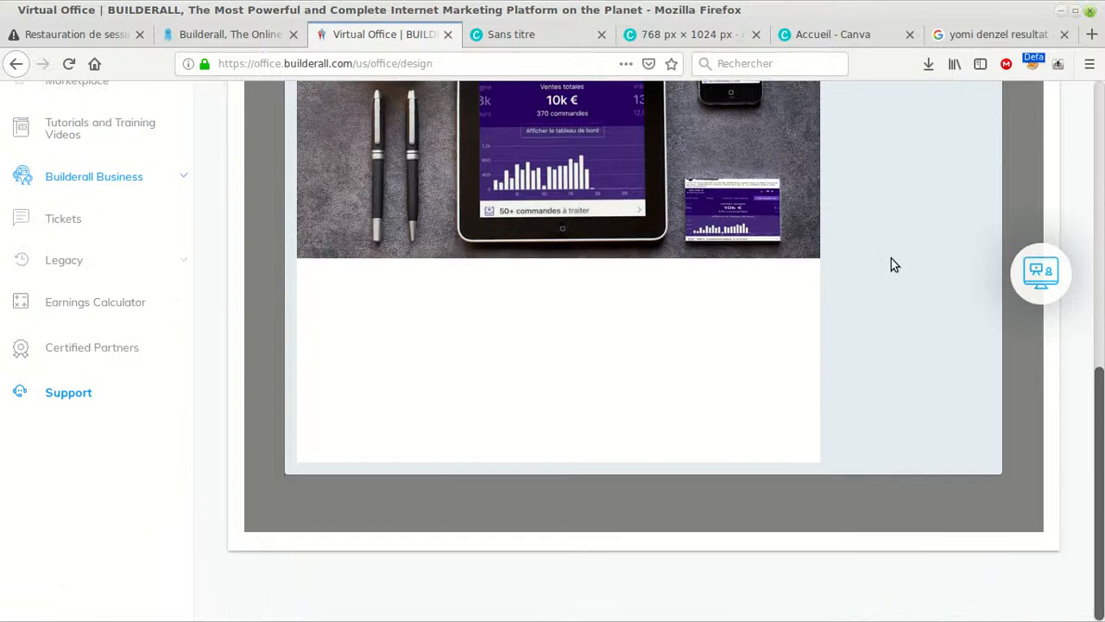
{"action": "scroll", "coordinate": [648, 283], "scroll_direction": "up", "scroll_amount": 3}
{"action": "scroll", "coordinate": [492, 318], "scroll_direction": "up", "scroll_amount": 4}
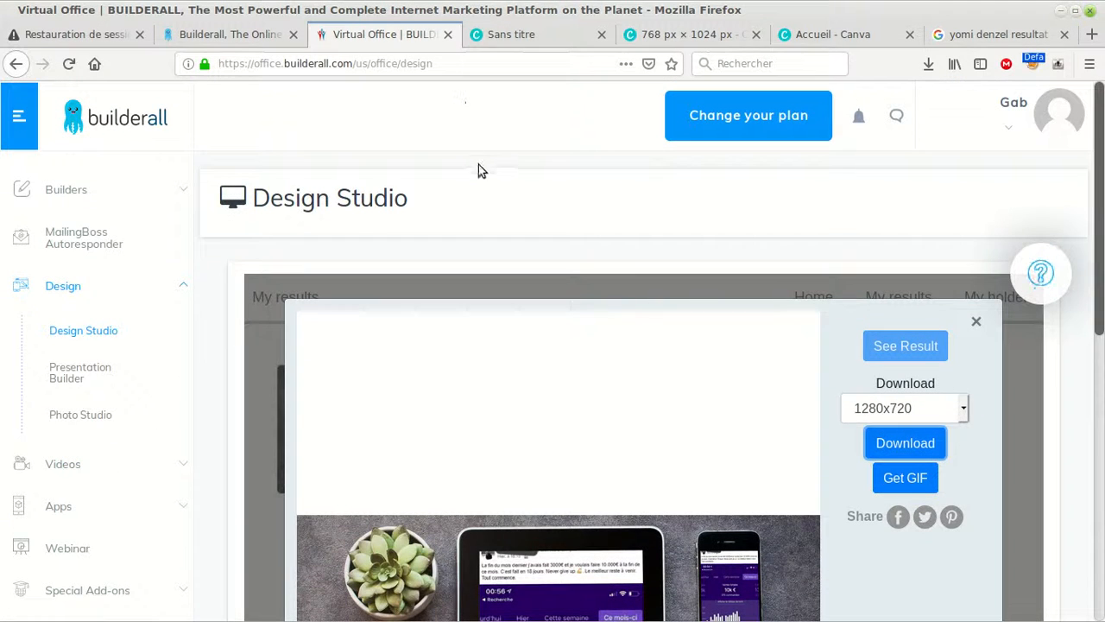
{"action": "scroll", "coordinate": [980, 345], "scroll_direction": "down", "scroll_amount": 2}
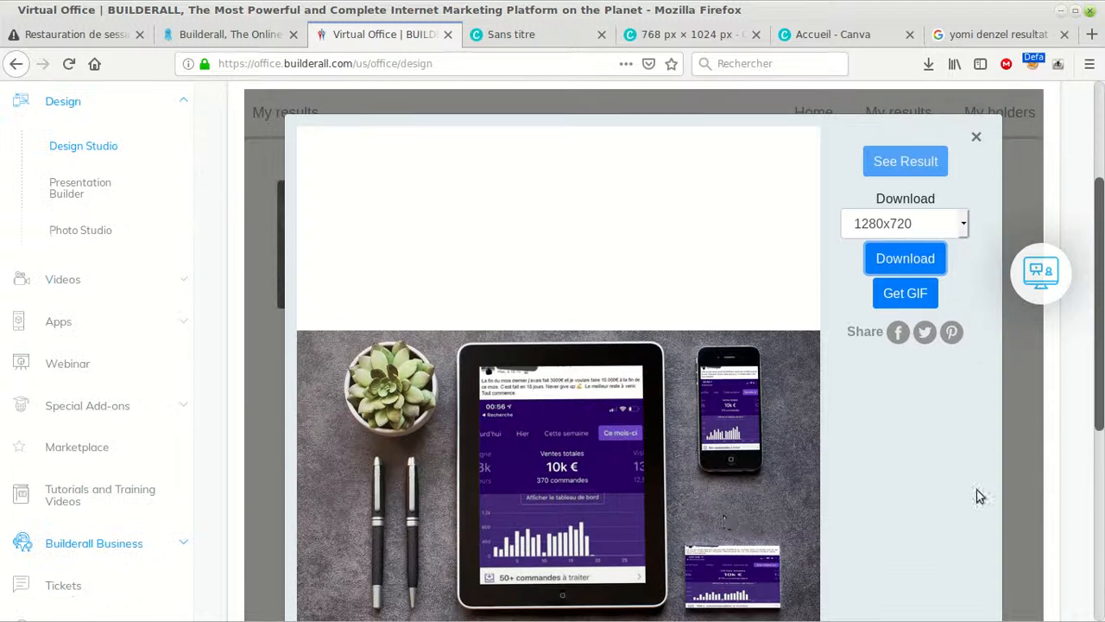
Step: Close and reopen the saved mockup from My results, and retry its download at 1280x720
{"action": "left_click", "coordinate": [976, 135]}
{"action": "scroll", "coordinate": [526, 286], "scroll_direction": "down", "scroll_amount": 4}
{"action": "scroll", "coordinate": [426, 328], "scroll_direction": "up", "scroll_amount": 8}
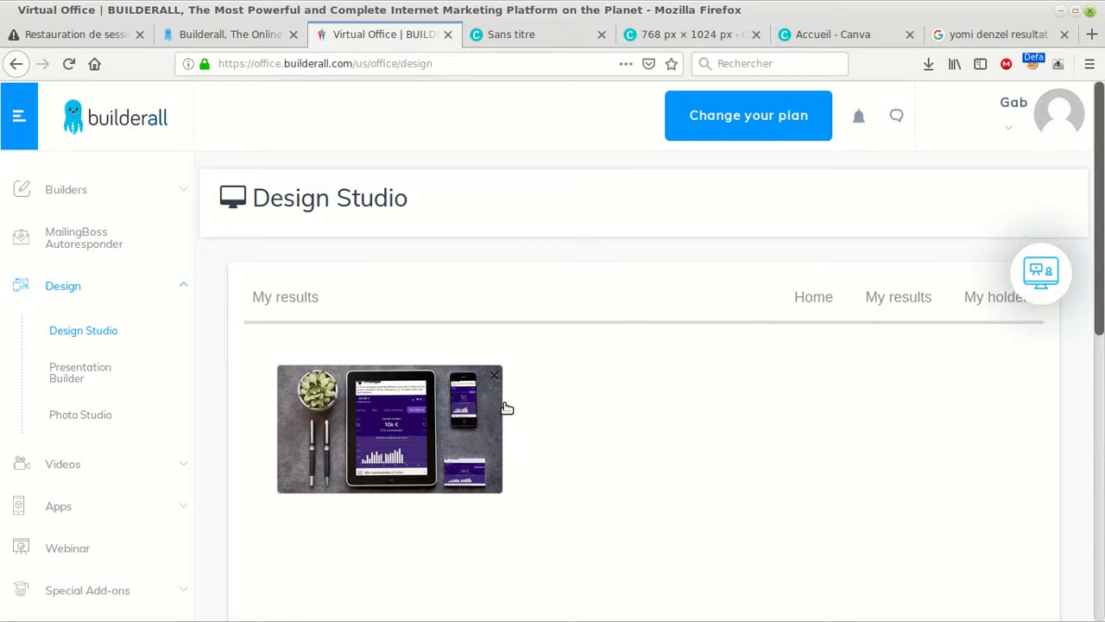
{"action": "left_click", "coordinate": [440, 421]}
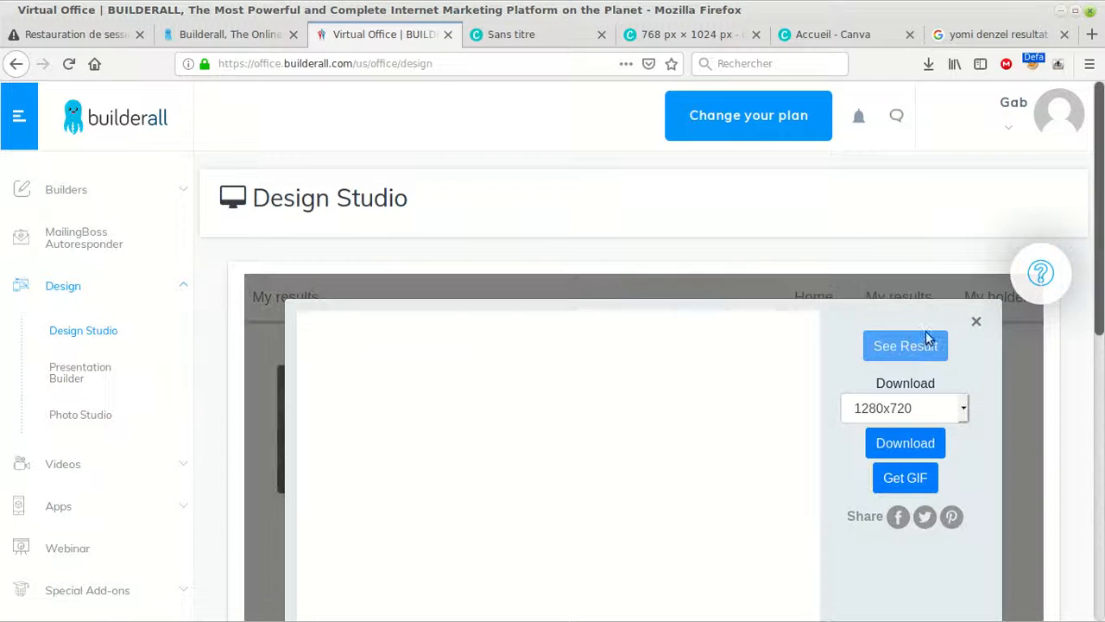
{"action": "scroll", "coordinate": [794, 348], "scroll_direction": "down", "scroll_amount": 3}
{"action": "left_click", "coordinate": [885, 211]}
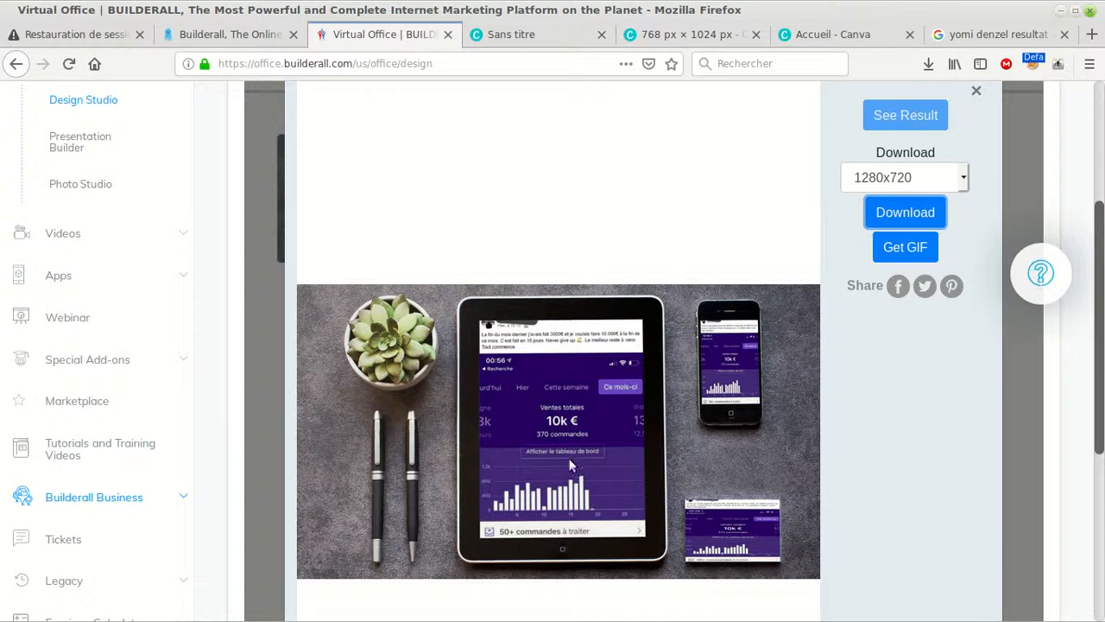
{"action": "right_click", "coordinate": [547, 335]}
{"action": "left_click", "coordinate": [918, 402]}
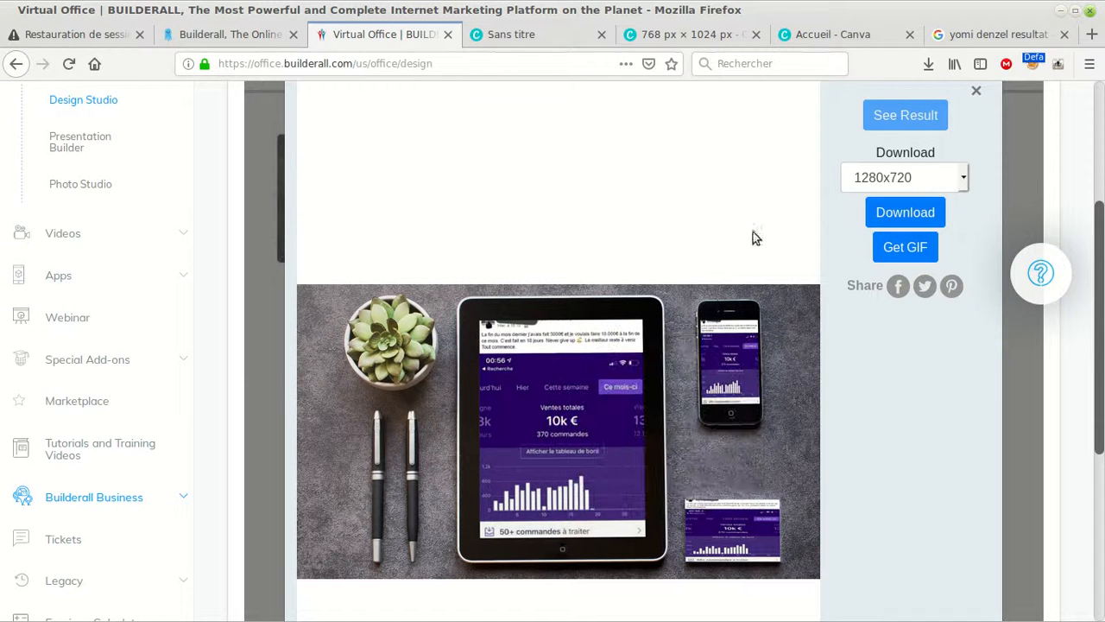
{"action": "left_click", "coordinate": [917, 203]}
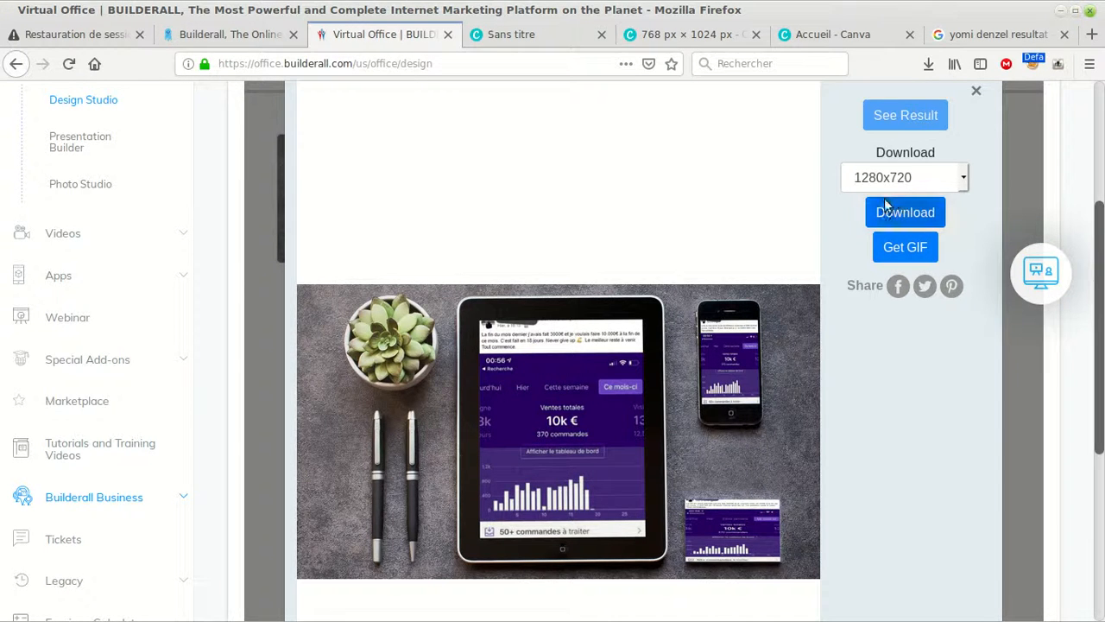
Step: Save the displayed mockup image as a PNG file in the Images folder, keeping the suggested name
{"action": "right_click", "coordinate": [501, 419]}
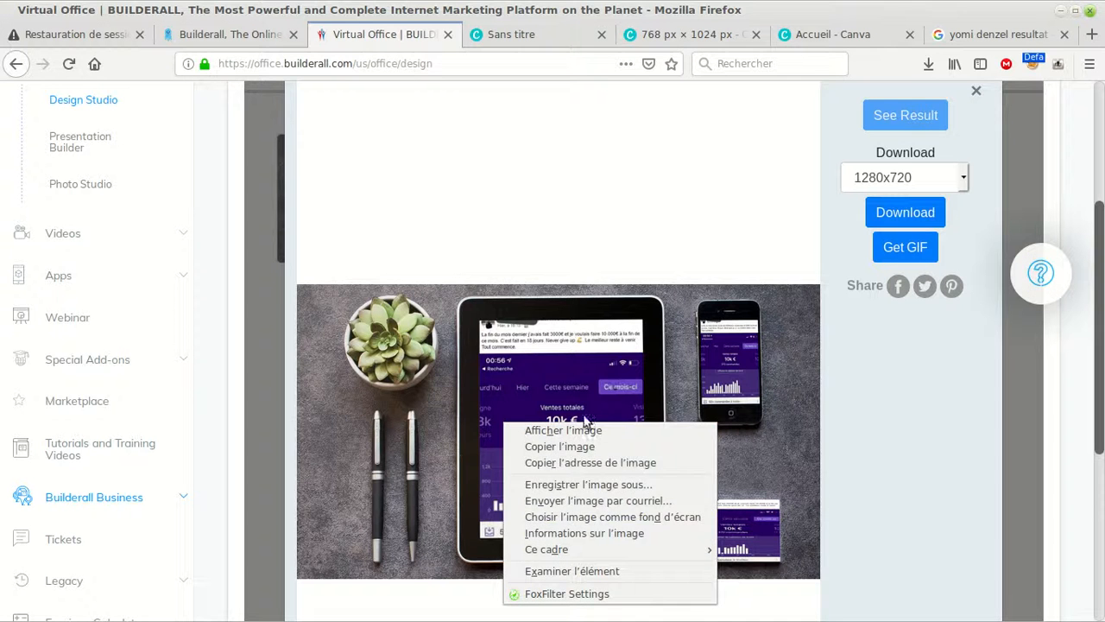
{"action": "left_click", "coordinate": [545, 486]}
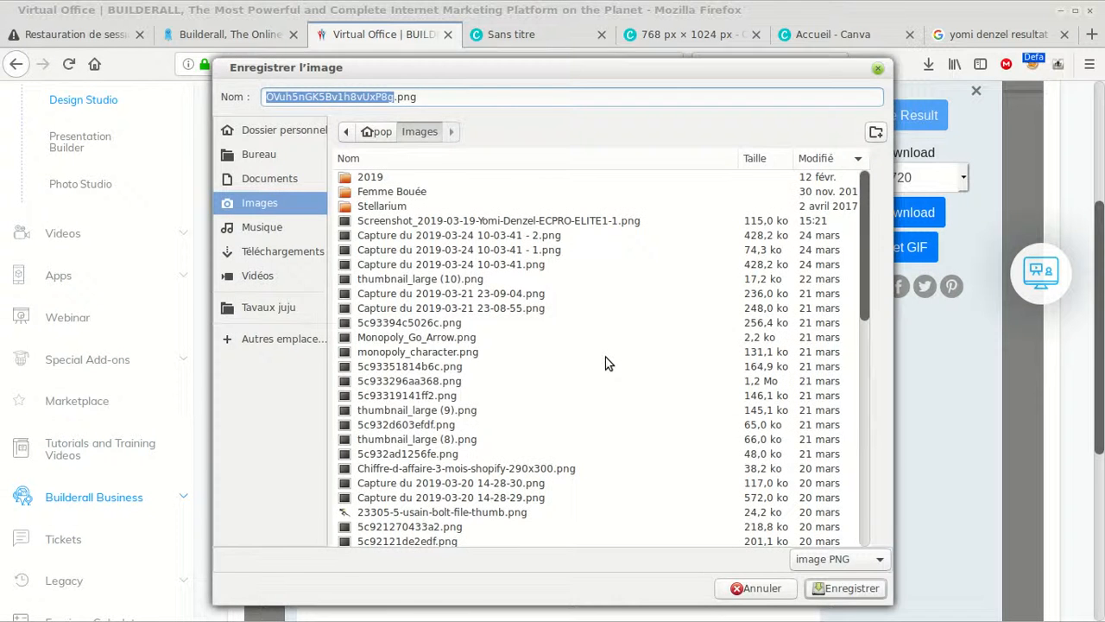
{"action": "key", "text": "Return"}
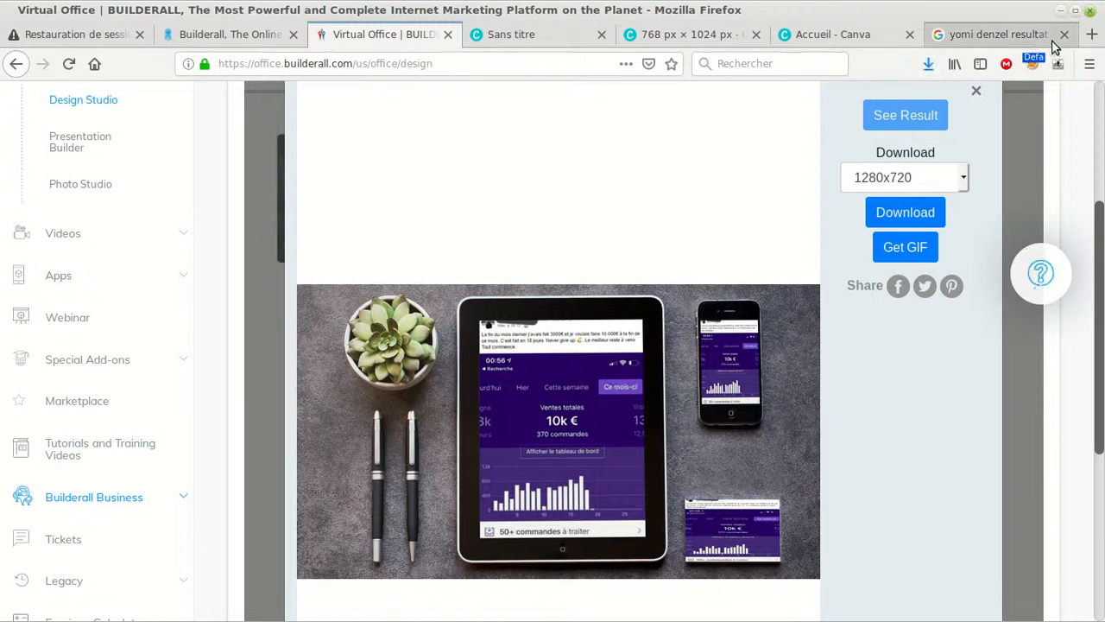
Step: Open the saved mockup image from the browser's recent downloads, view it, and quit the image viewer
{"action": "left_click", "coordinate": [930, 65]}
{"action": "left_click", "coordinate": [728, 101]}
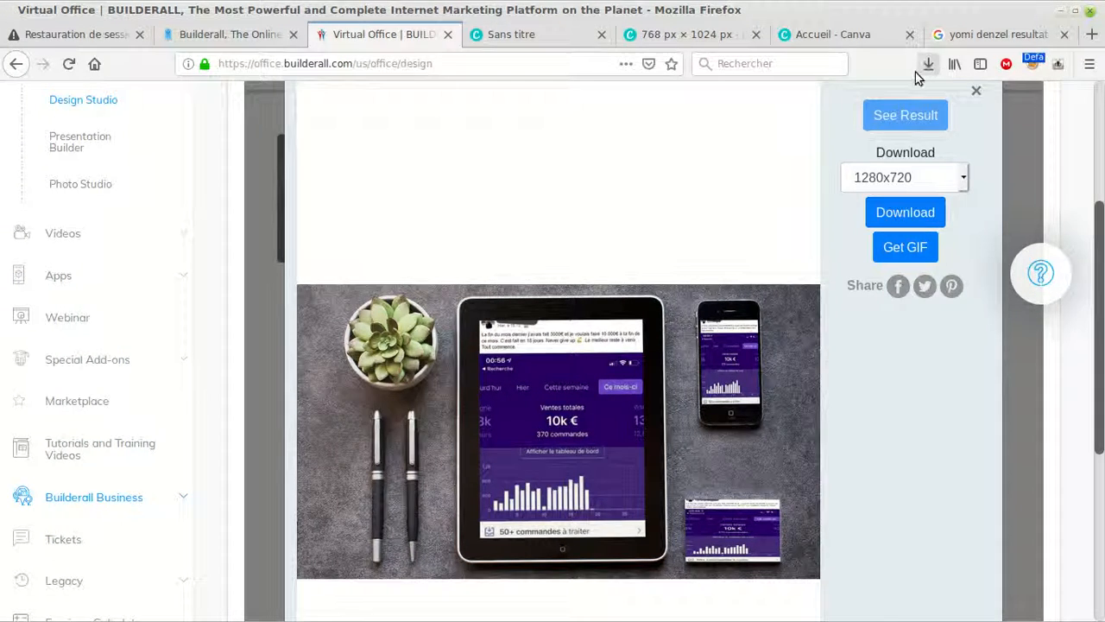
{"action": "key", "text": "alt+Tab"}
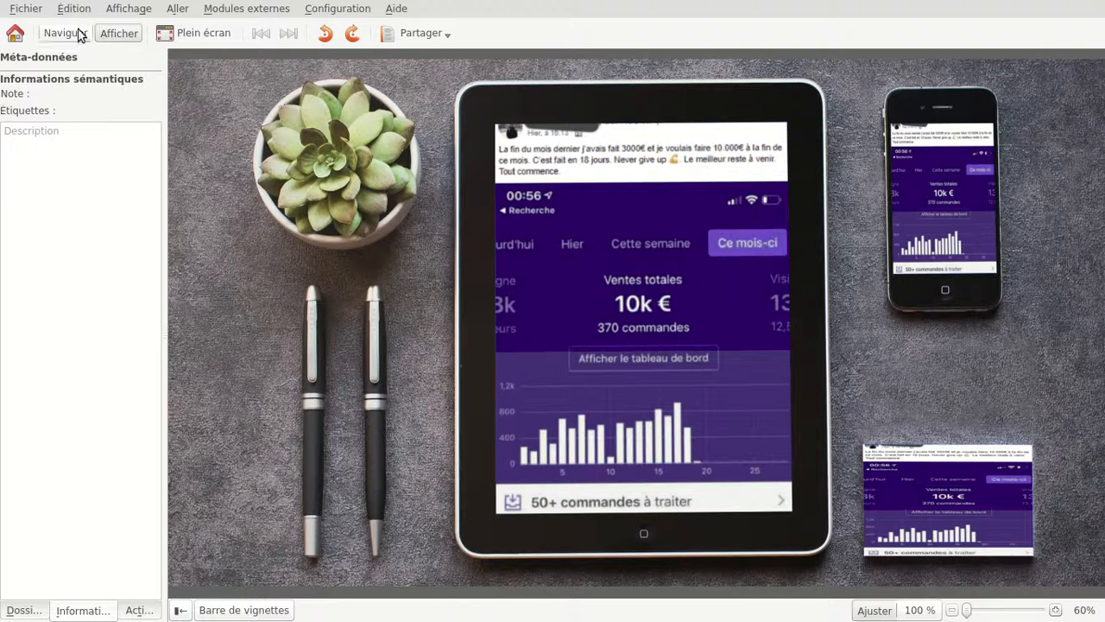
{"action": "left_click", "coordinate": [19, 35]}
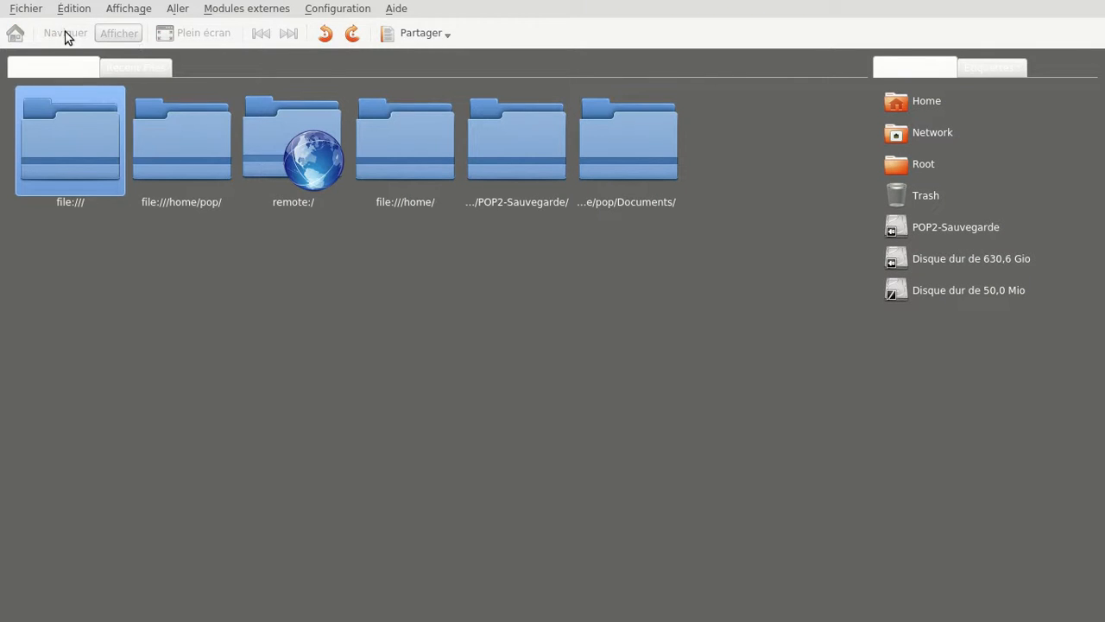
{"action": "left_click", "coordinate": [23, 10]}
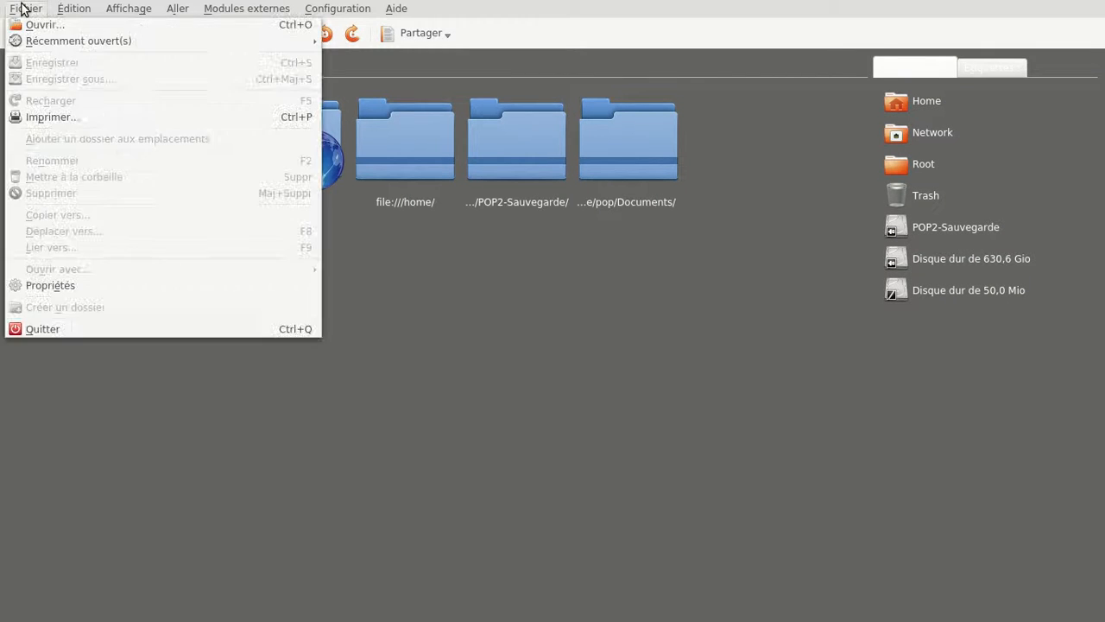
{"action": "left_click", "coordinate": [83, 328]}
Step: Reopen the saved mockup file from the download list for another look, and exit the viewer again
{"action": "left_click", "coordinate": [926, 68]}
{"action": "left_click", "coordinate": [844, 103]}
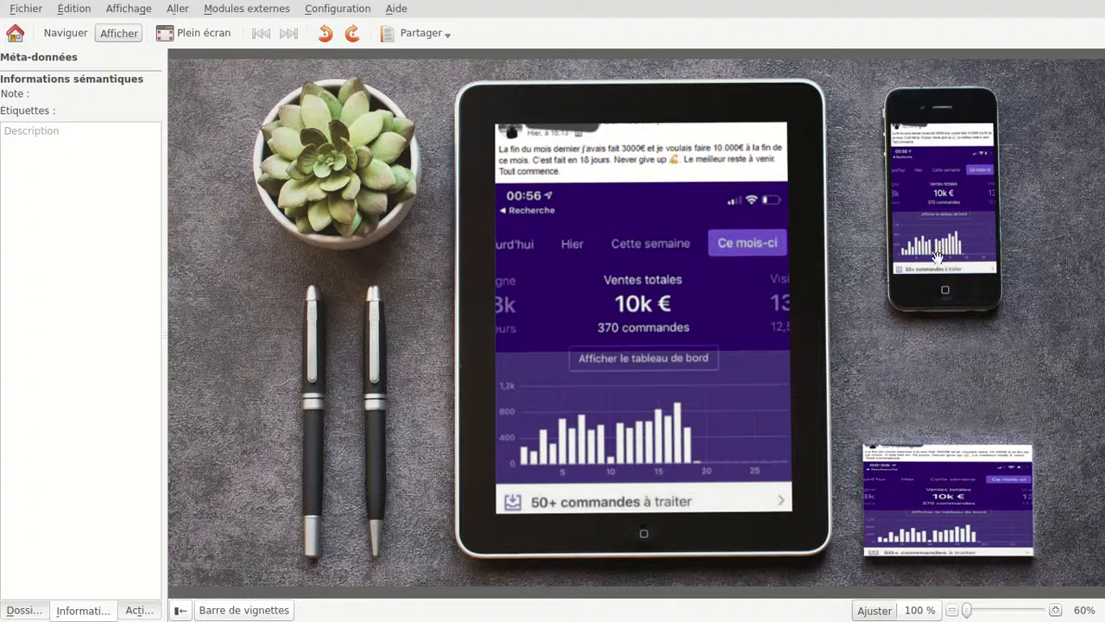
{"action": "left_click", "coordinate": [17, 10]}
{"action": "left_click", "coordinate": [122, 328]}
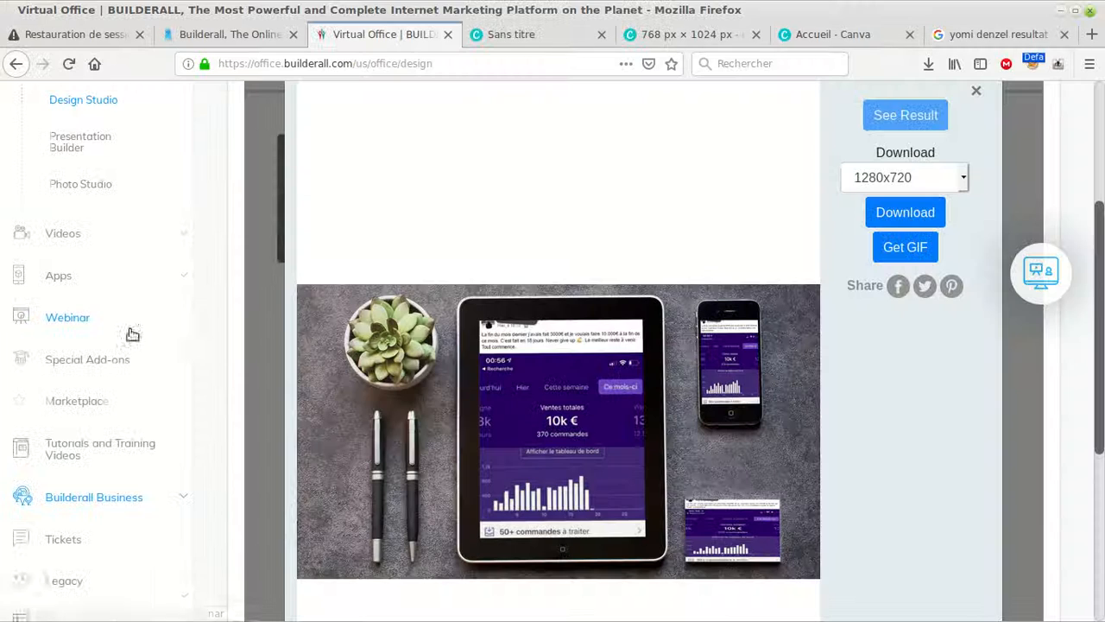
Step: Close the saved mockup's preview and return to the Design Studio Home gallery
{"action": "left_click", "coordinate": [245, 233]}
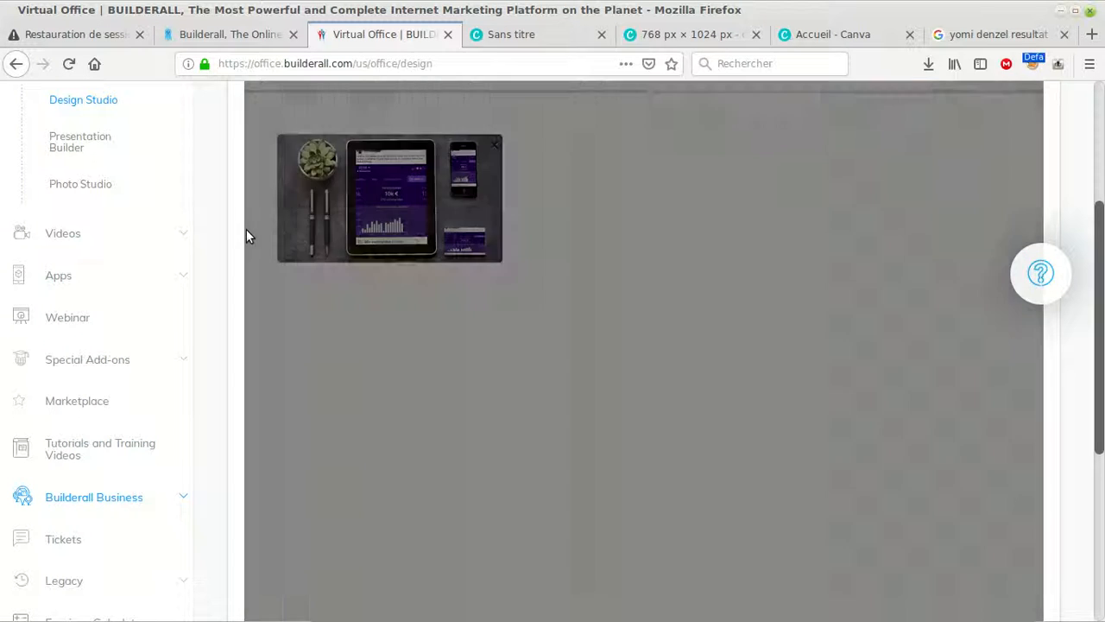
{"action": "scroll", "coordinate": [614, 296], "scroll_direction": "up", "scroll_amount": 3}
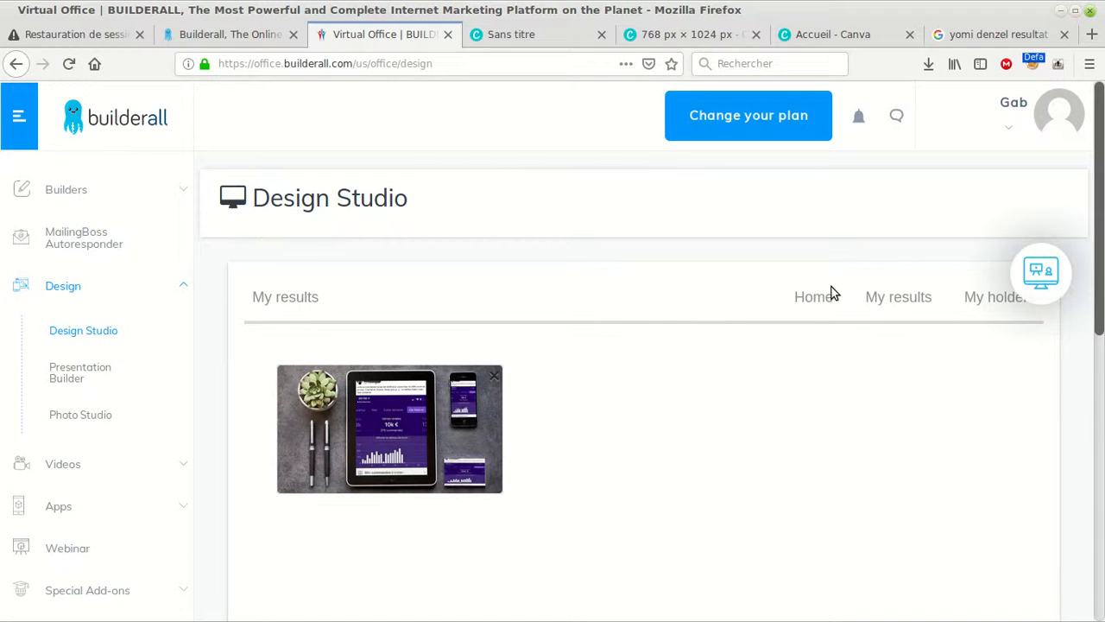
{"action": "left_click", "coordinate": [819, 297]}
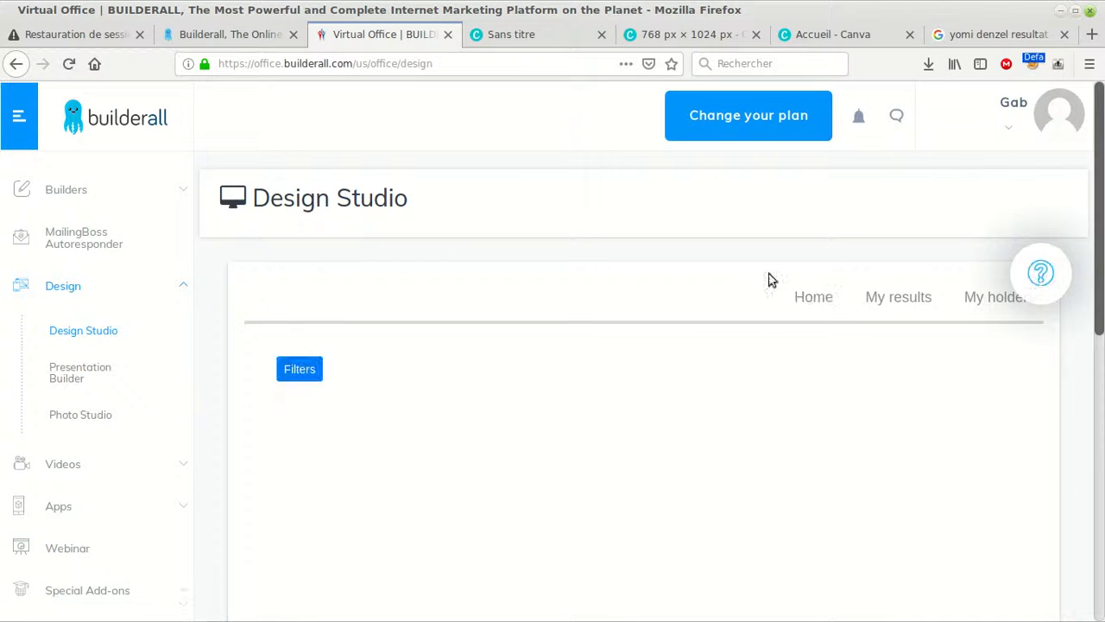
Step: Look through the gallery's mockup templates, including devices, phones, boxes, book covers, app screens and business cards
{"action": "scroll", "coordinate": [559, 285], "scroll_direction": "down", "scroll_amount": 5}
{"action": "scroll", "coordinate": [560, 285], "scroll_direction": "down", "scroll_amount": 3}
{"action": "scroll", "coordinate": [560, 285], "scroll_direction": "down", "scroll_amount": 2}
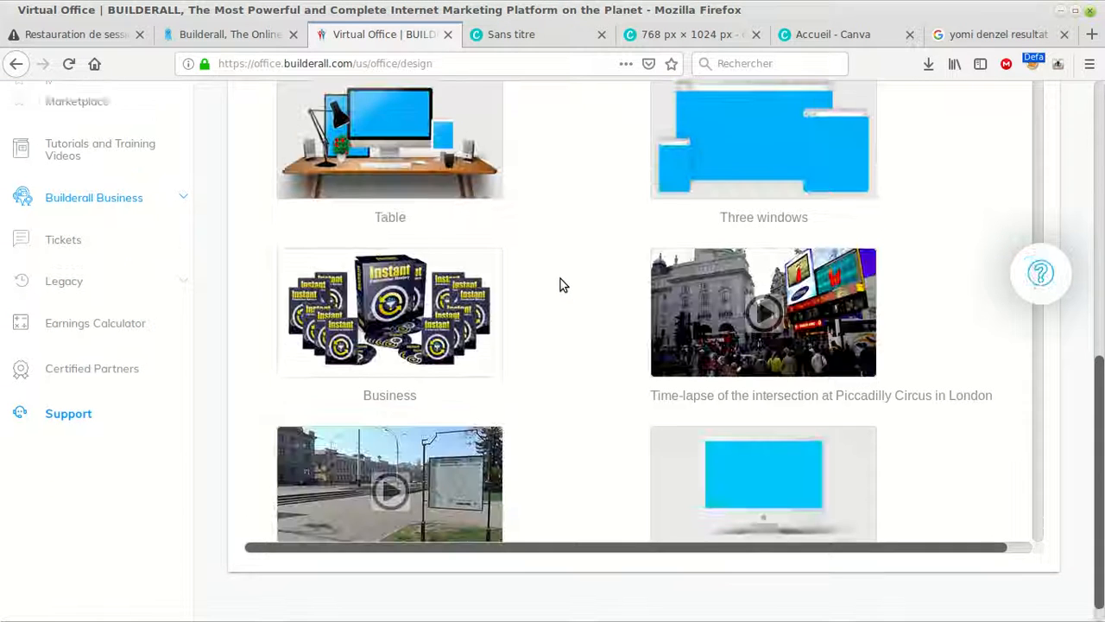
{"action": "scroll", "coordinate": [556, 250], "scroll_direction": "down", "scroll_amount": 5}
{"action": "scroll", "coordinate": [557, 250], "scroll_direction": "down", "scroll_amount": 10}
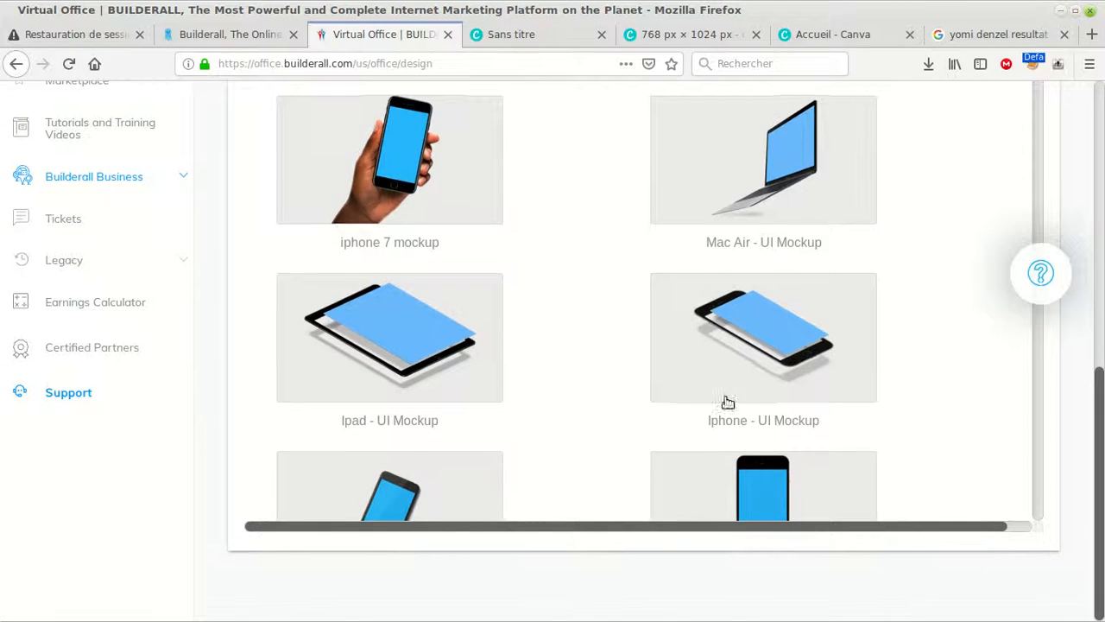
{"action": "scroll", "coordinate": [863, 375], "scroll_direction": "down", "scroll_amount": 4}
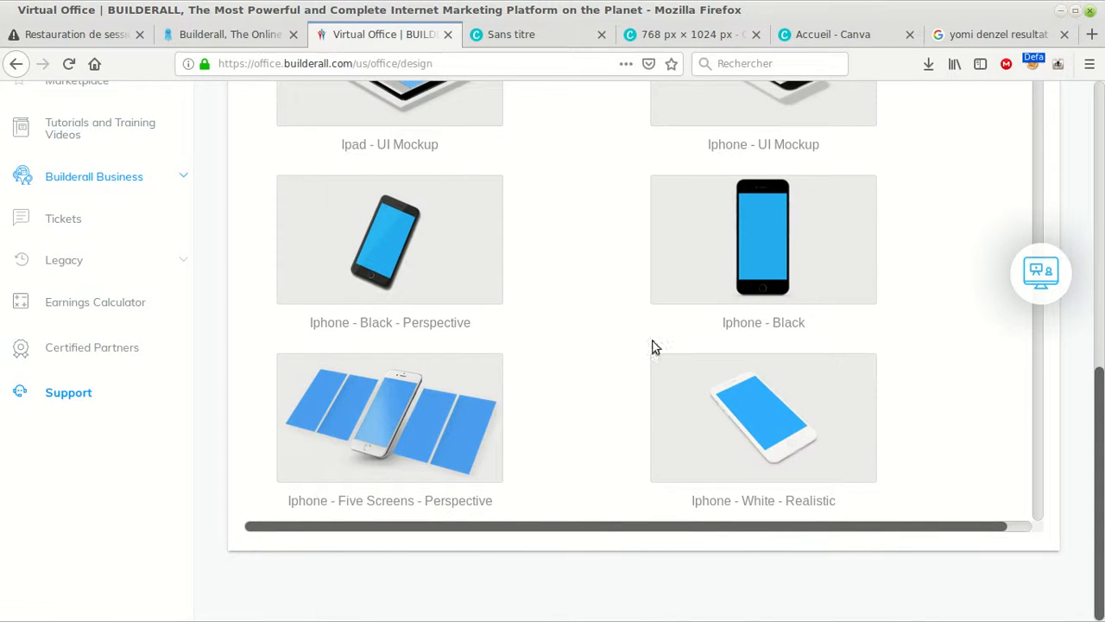
{"action": "scroll", "coordinate": [475, 345], "scroll_direction": "down", "scroll_amount": 8}
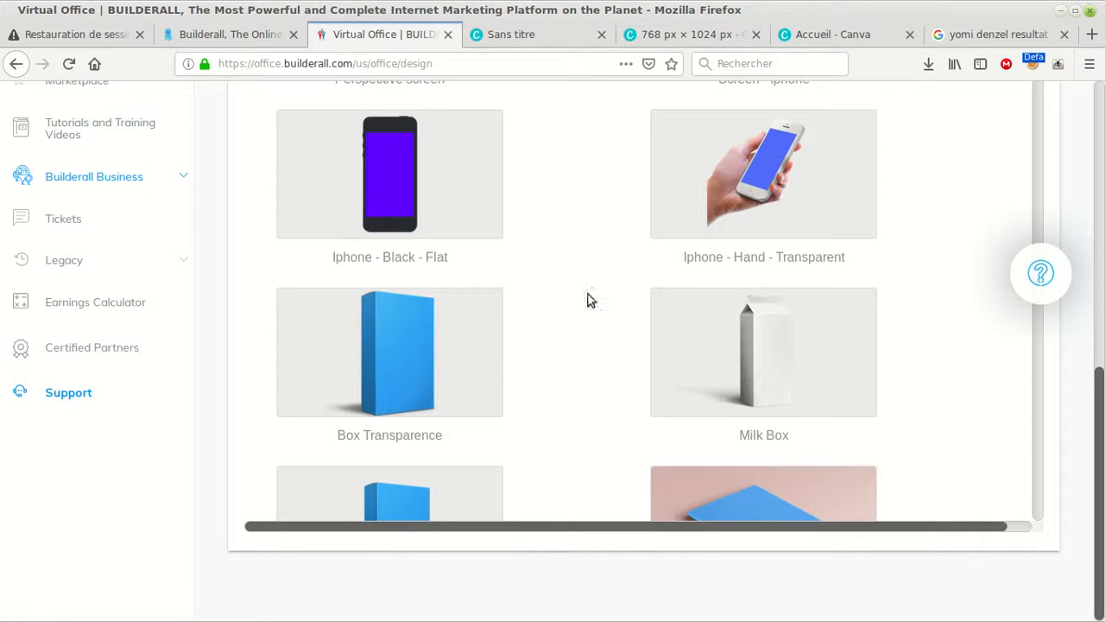
{"action": "scroll", "coordinate": [762, 211], "scroll_direction": "down", "scroll_amount": 5}
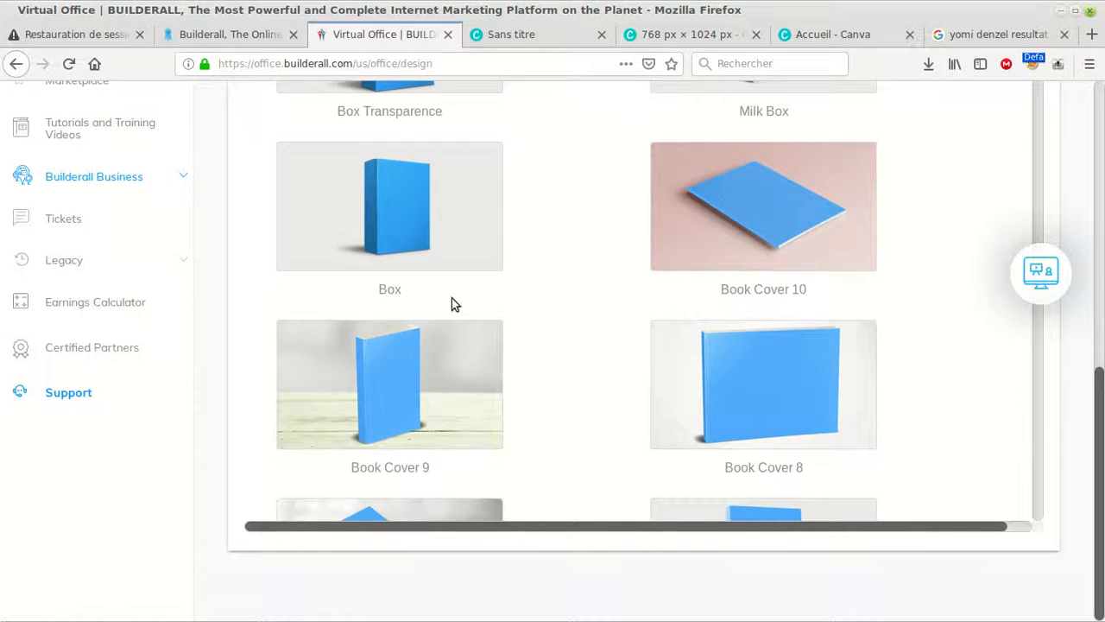
{"action": "scroll", "coordinate": [464, 301], "scroll_direction": "down", "scroll_amount": 6}
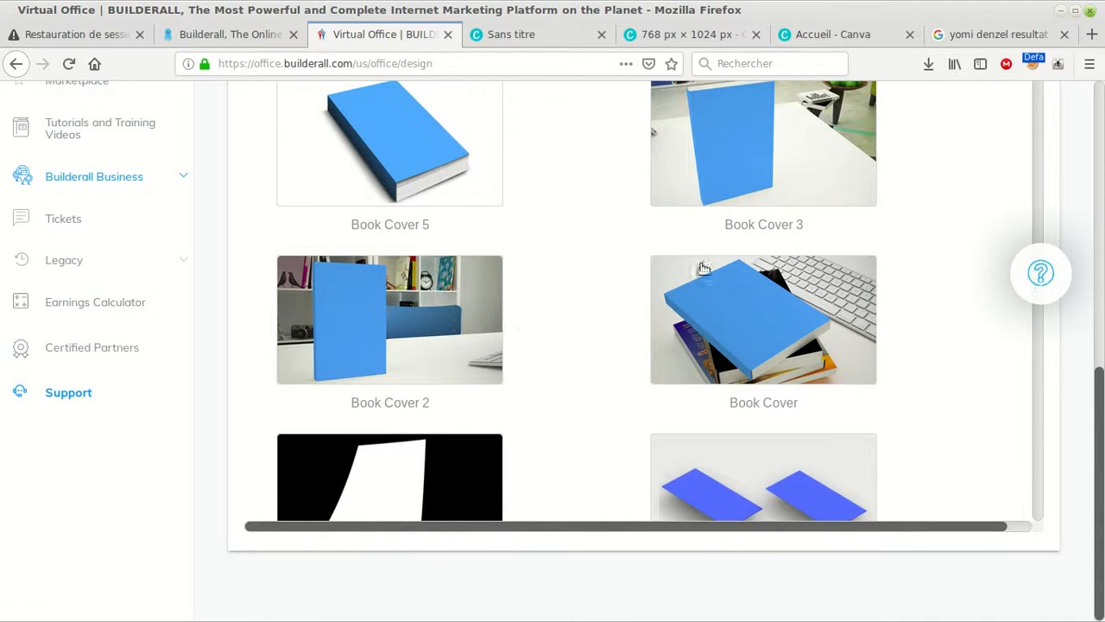
{"action": "scroll", "coordinate": [518, 331], "scroll_direction": "down", "scroll_amount": 4}
{"action": "scroll", "coordinate": [491, 335], "scroll_direction": "down", "scroll_amount": 3}
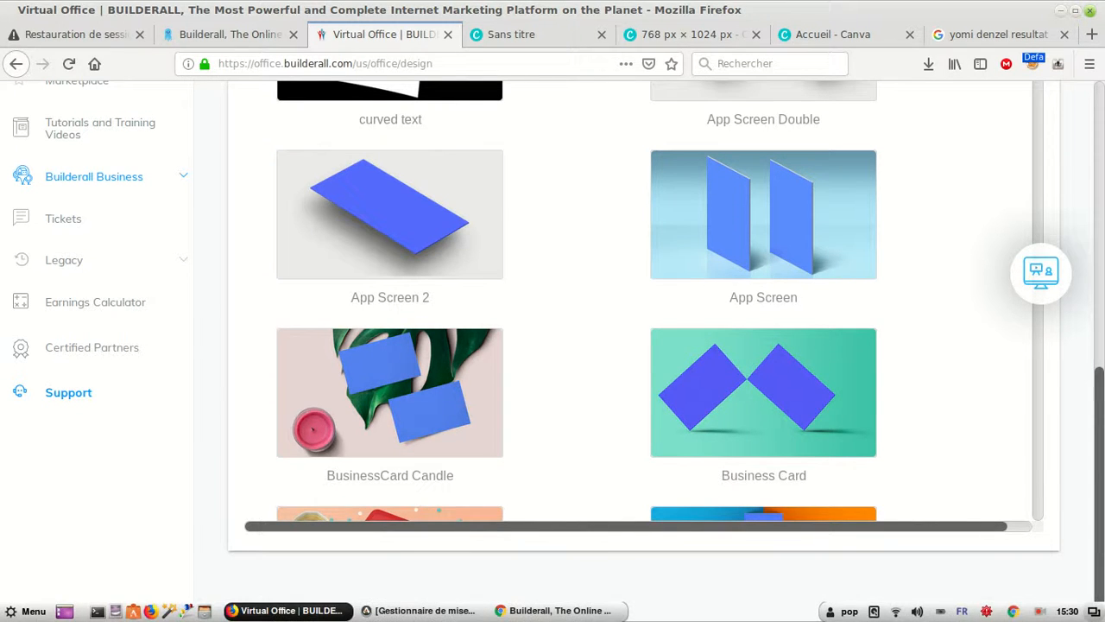
{"action": "left_click", "coordinate": [1030, 610]}
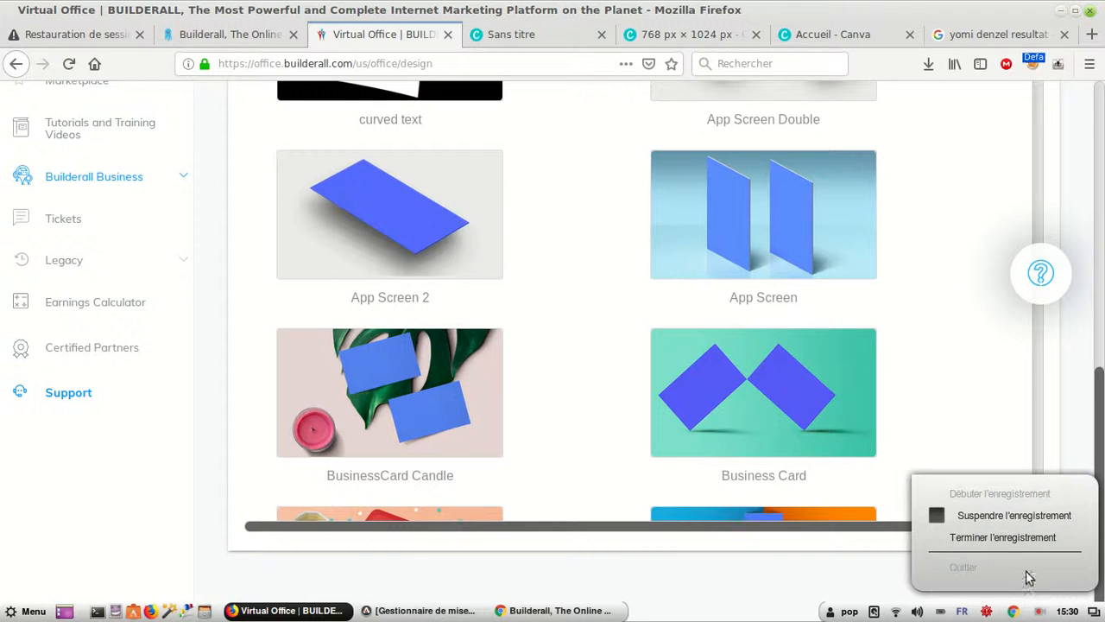